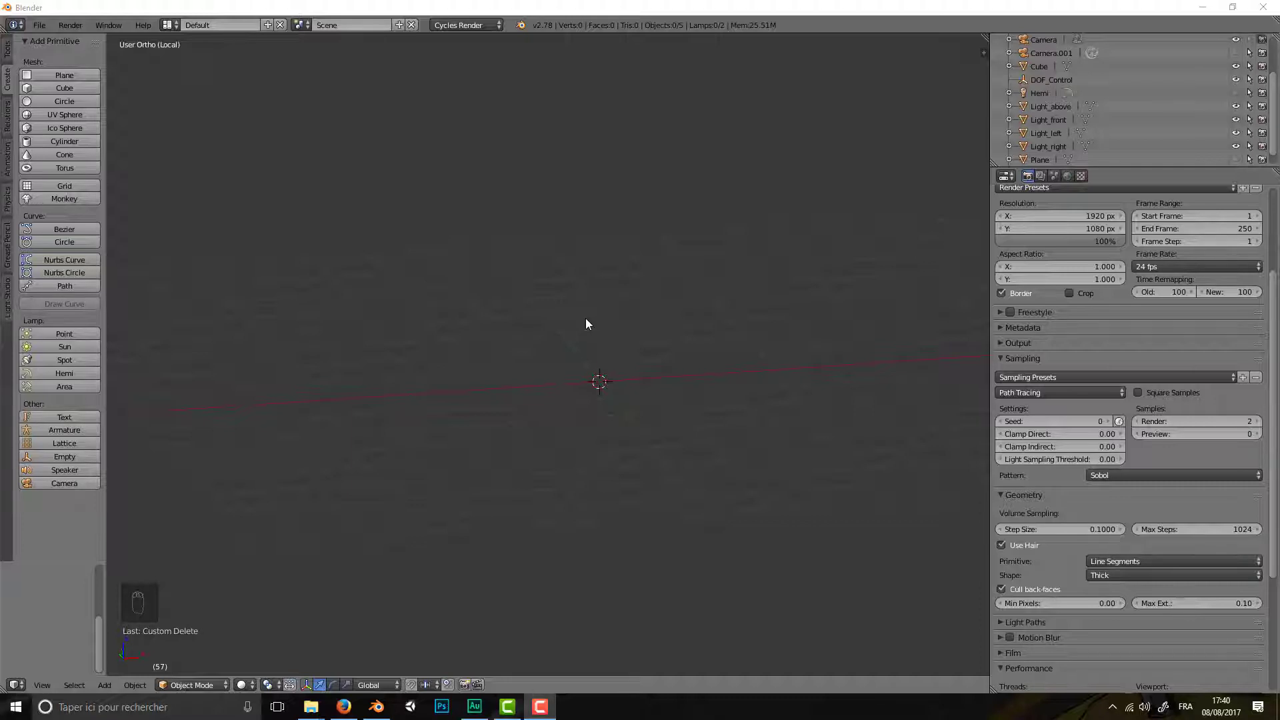
# - Add a cube and cut one centred vertical edge loop through it in Edit Mode
pyautogui.click(61, 89)
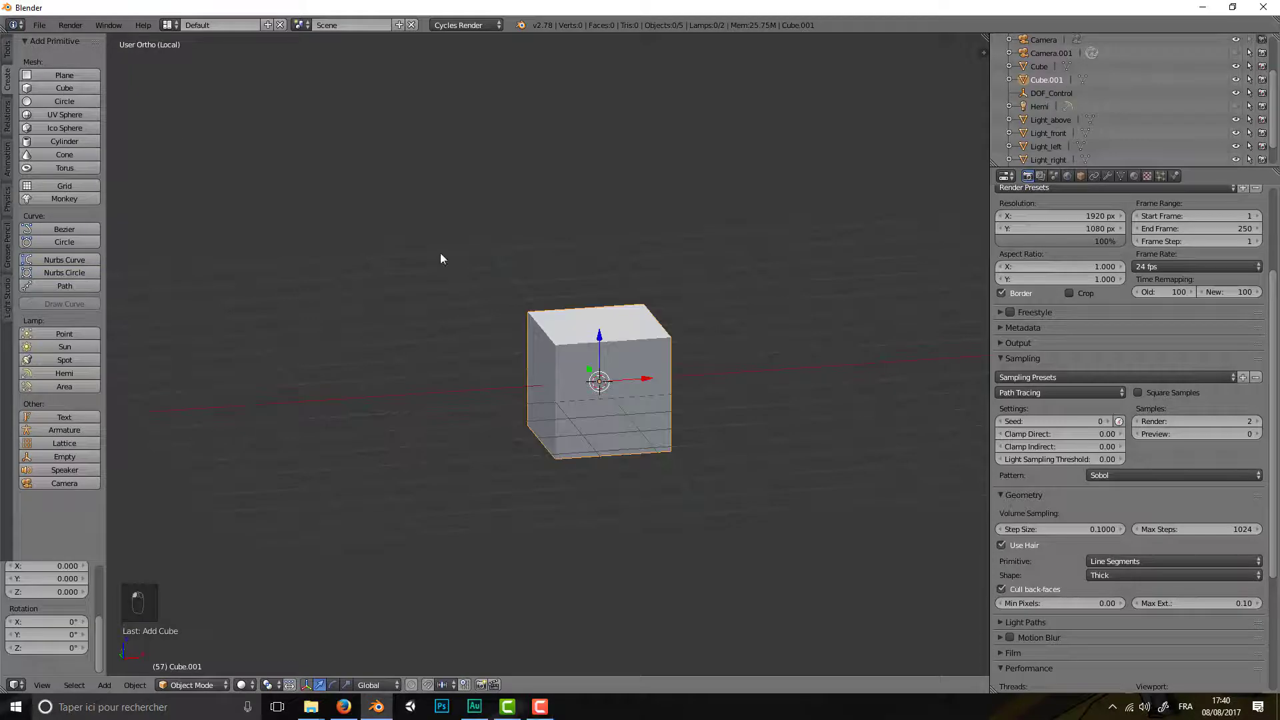
pyautogui.click(192, 685)
pyautogui.click(202, 662)
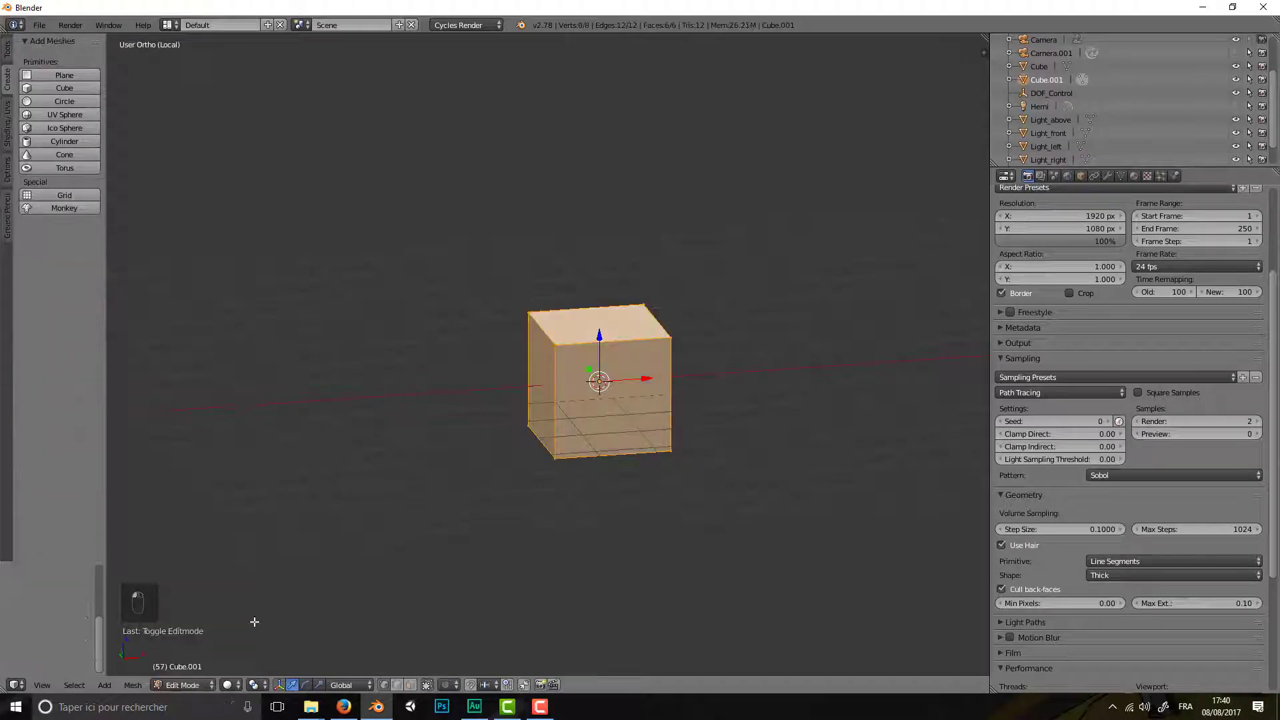
pyautogui.hotkey('ctrl', 'r')
pyautogui.click(602, 353)
pyautogui.rightClick(601, 353)
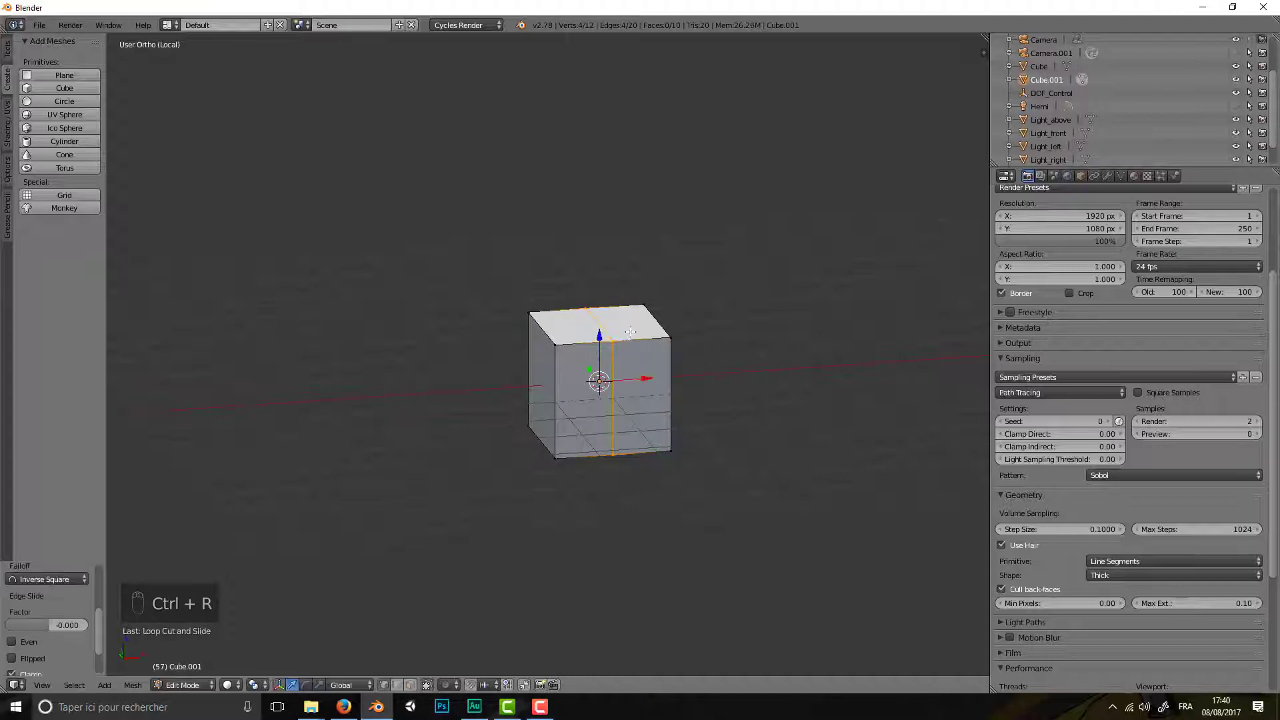
# - Move the front face's top-middle vertex upward and its upper and lower right corner vertices outward
pyautogui.rightClick(618, 342)
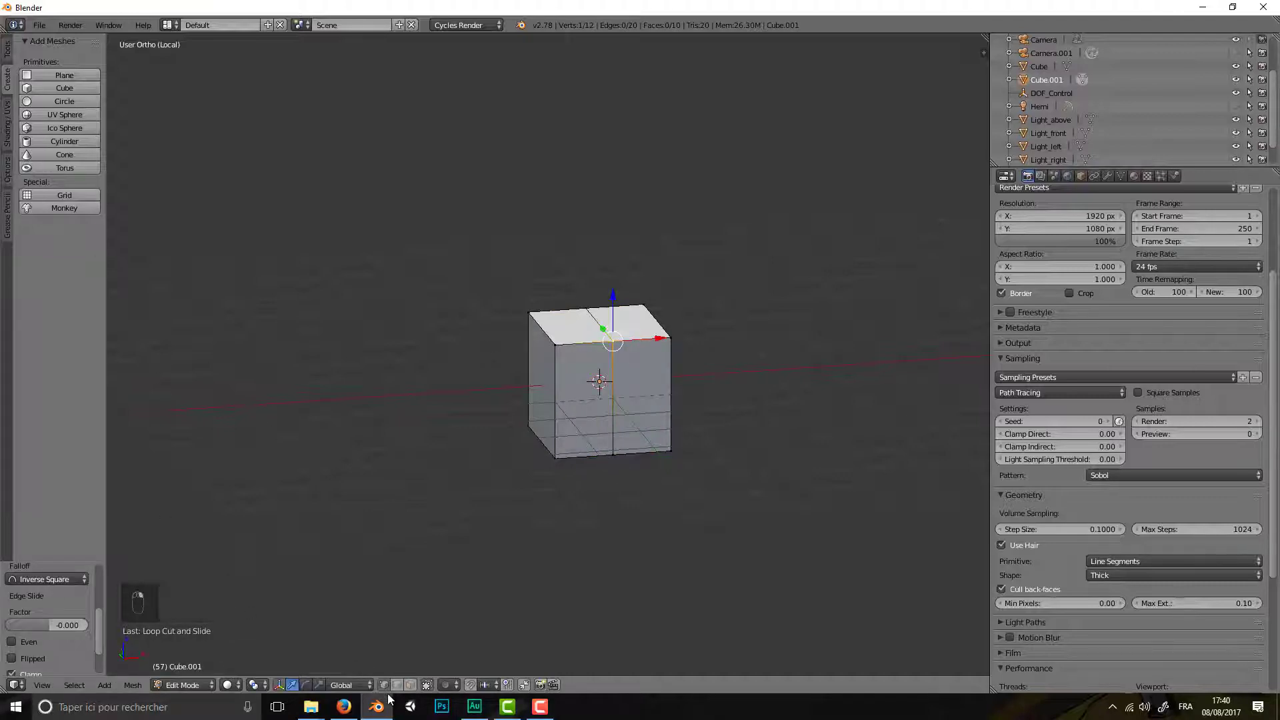
pyautogui.press('g')
pyautogui.click(697, 360)
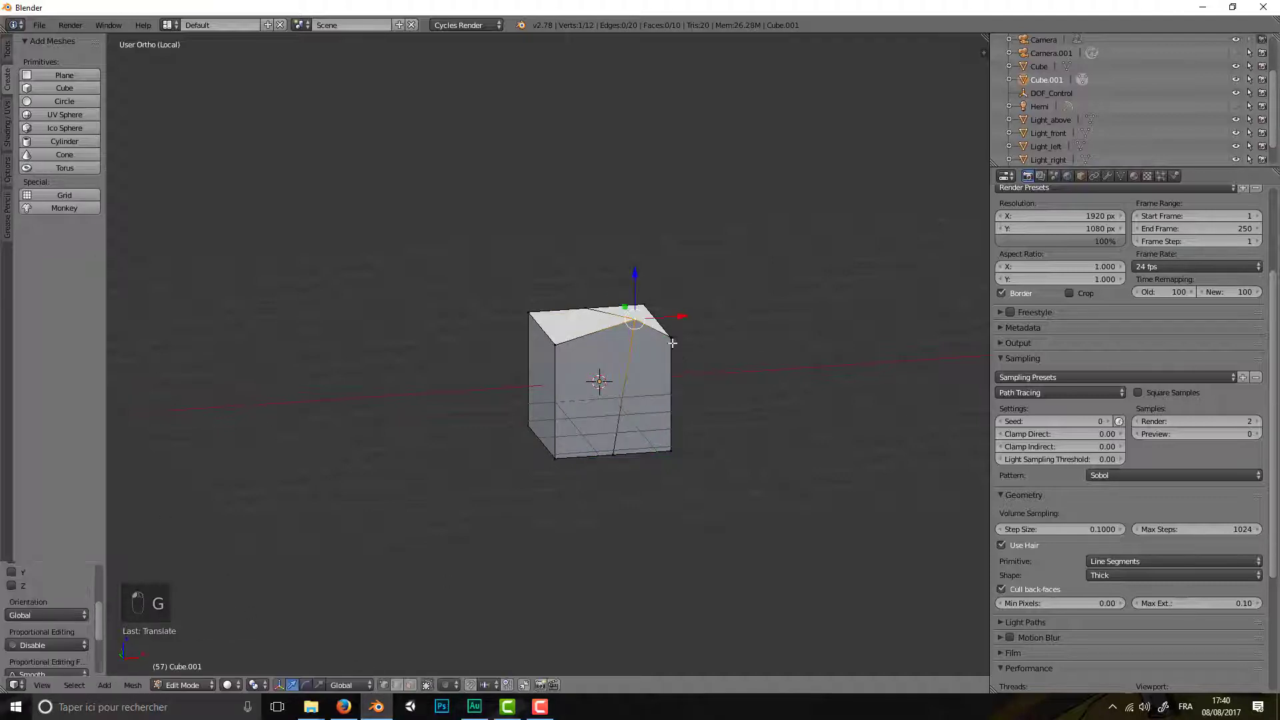
pyautogui.press('g')
pyautogui.click(800, 380)
pyautogui.rightClick(671, 454)
pyautogui.press('g')
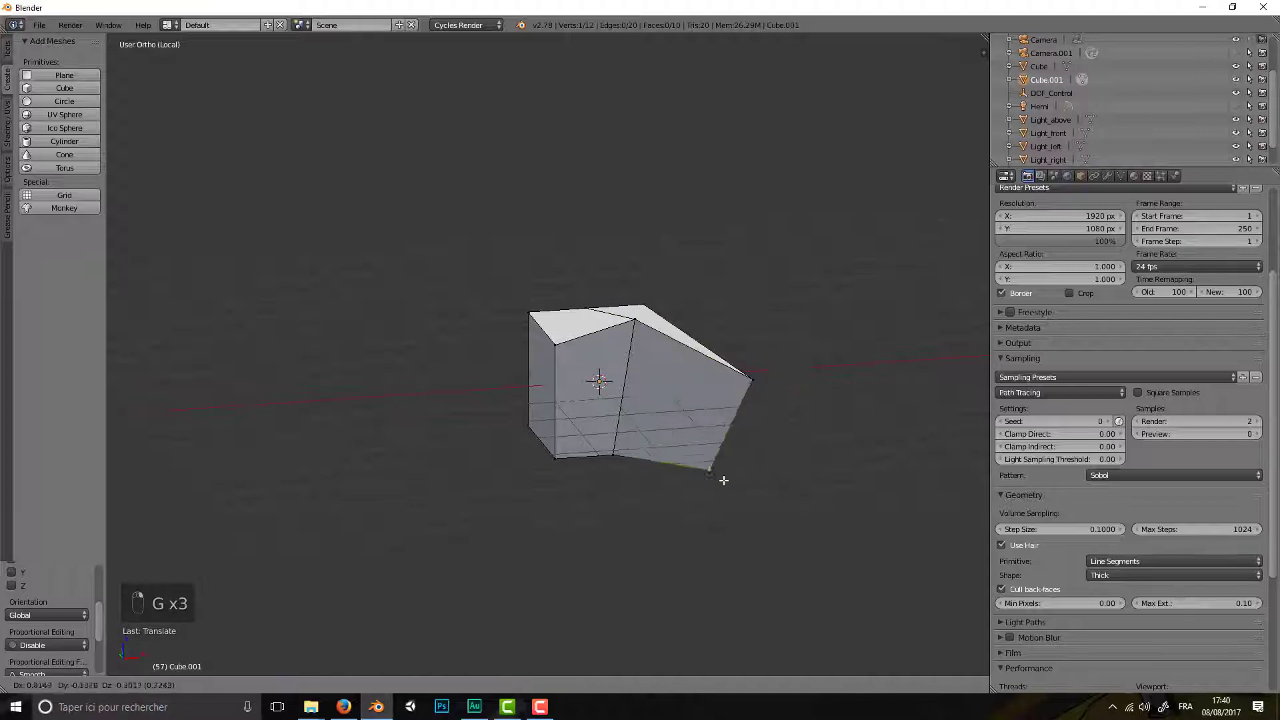
pyautogui.click(725, 480)
# - Pull the front face's lower-left corner and bottom-middle vertices downward to make the cube irregular
pyautogui.rightClick(556, 459)
pyautogui.press('g')
pyautogui.click(535, 498)
pyautogui.rightClick(613, 456)
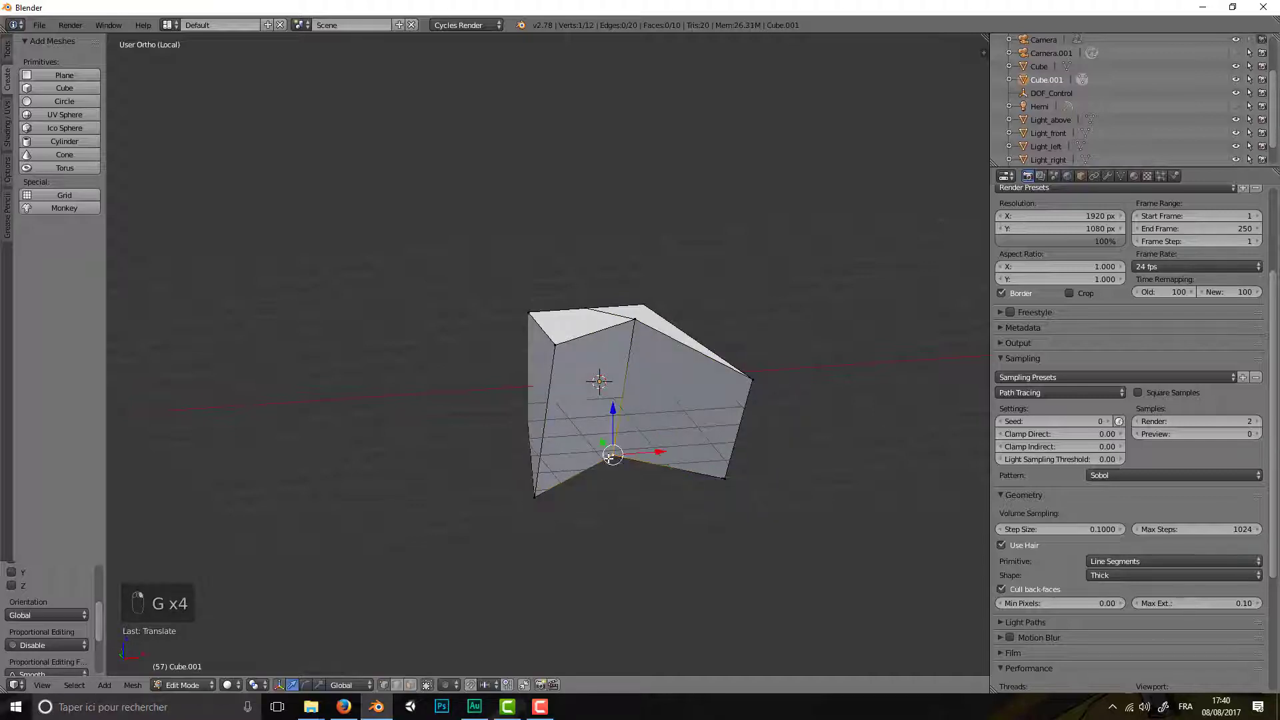
pyautogui.press('g')
pyautogui.click(643, 521)
pyautogui.moveTo(687, 337); pyautogui.dragTo(712, 296, button='middle')
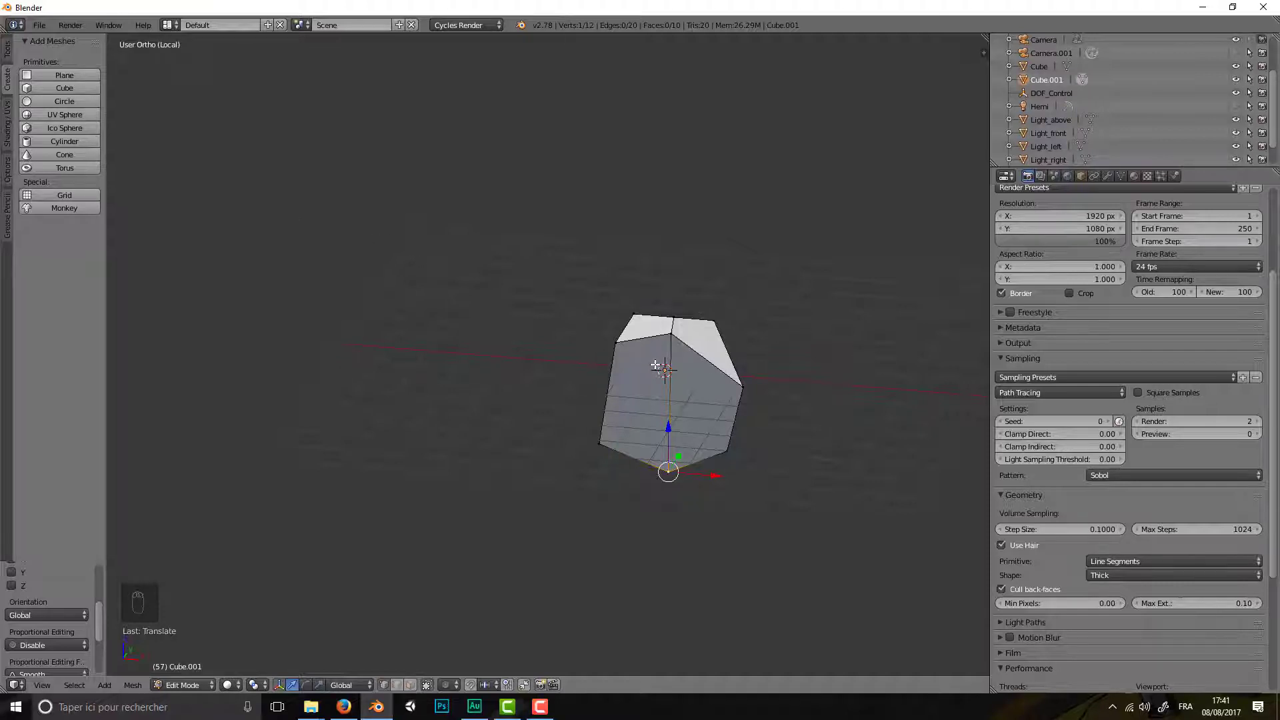
pyautogui.press('b')
pyautogui.moveTo(523, 257); pyautogui.dragTo(852, 529)
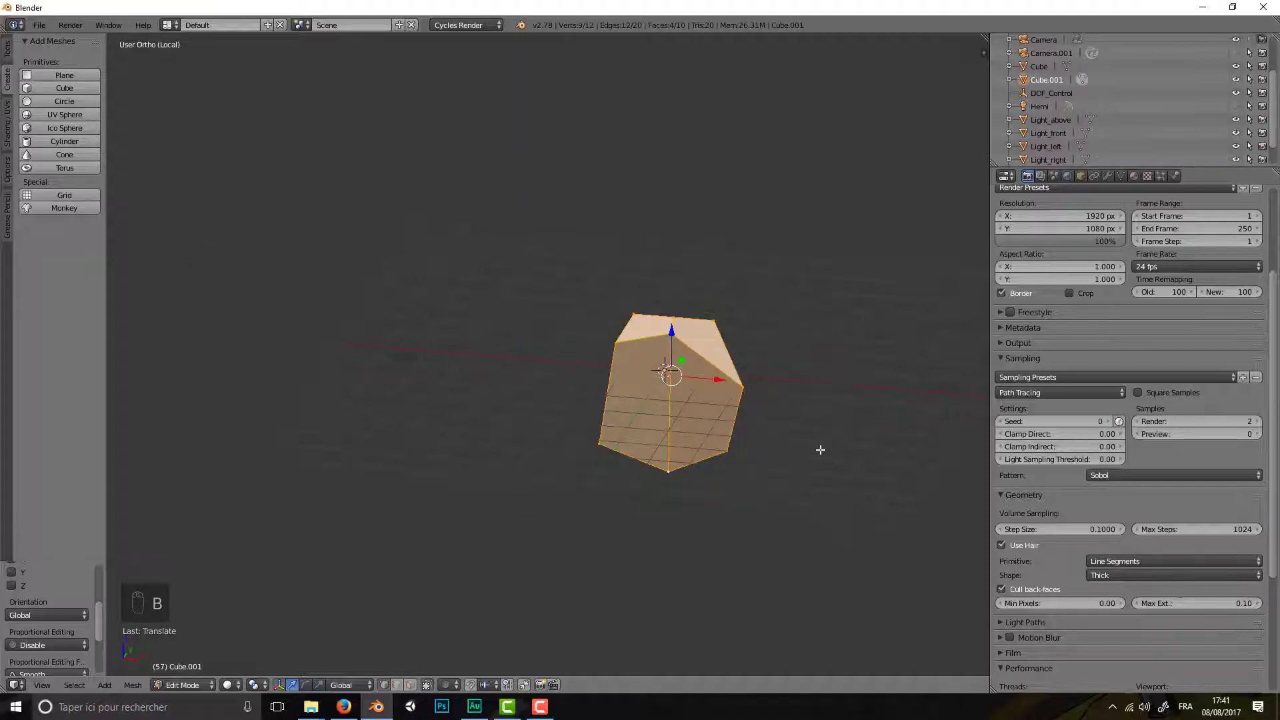
pyautogui.press('Delete')
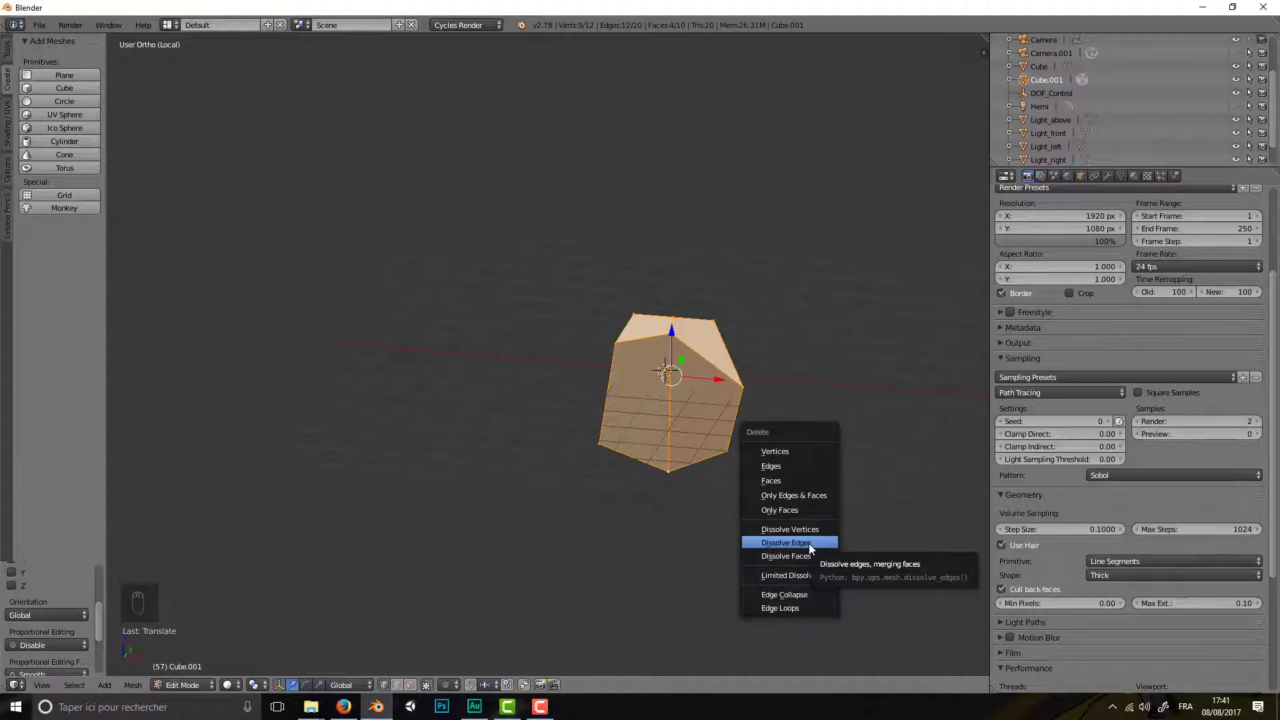
# - Return to Object Mode and delete the distorted cube
pyautogui.click(184, 685)
pyautogui.click(182, 668)
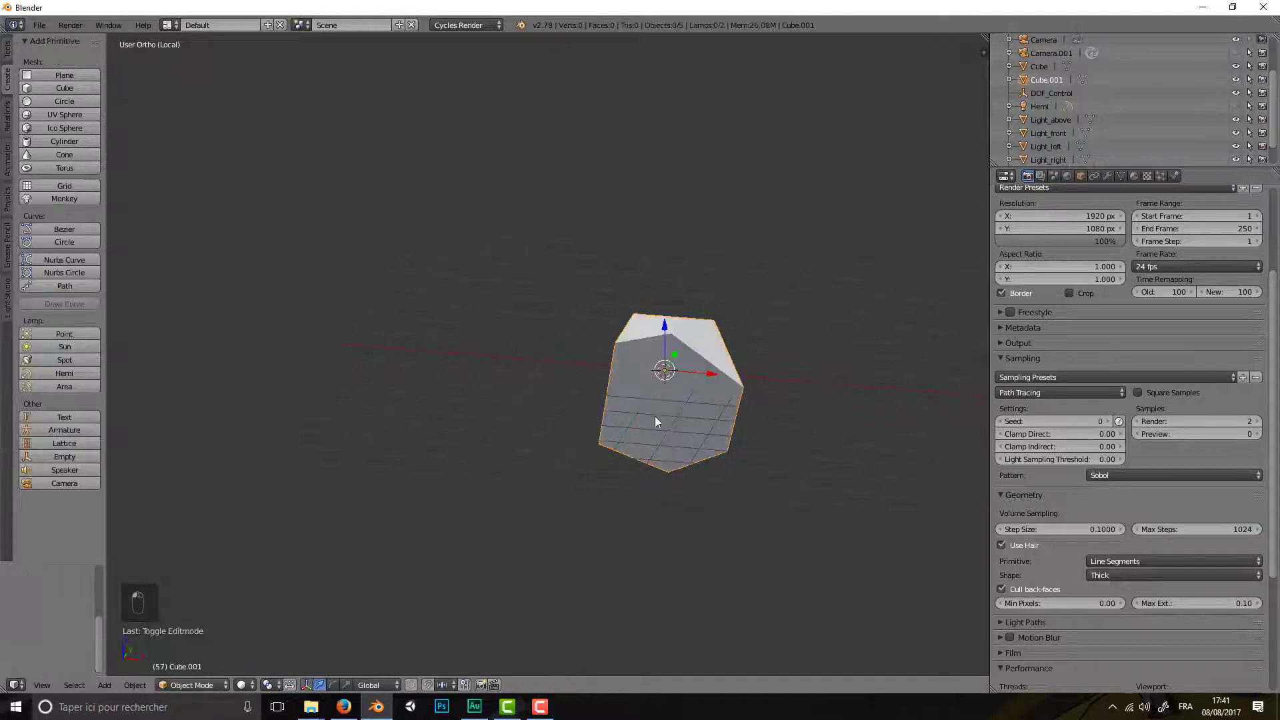
pyautogui.press('Delete')
pyautogui.click(666, 374)
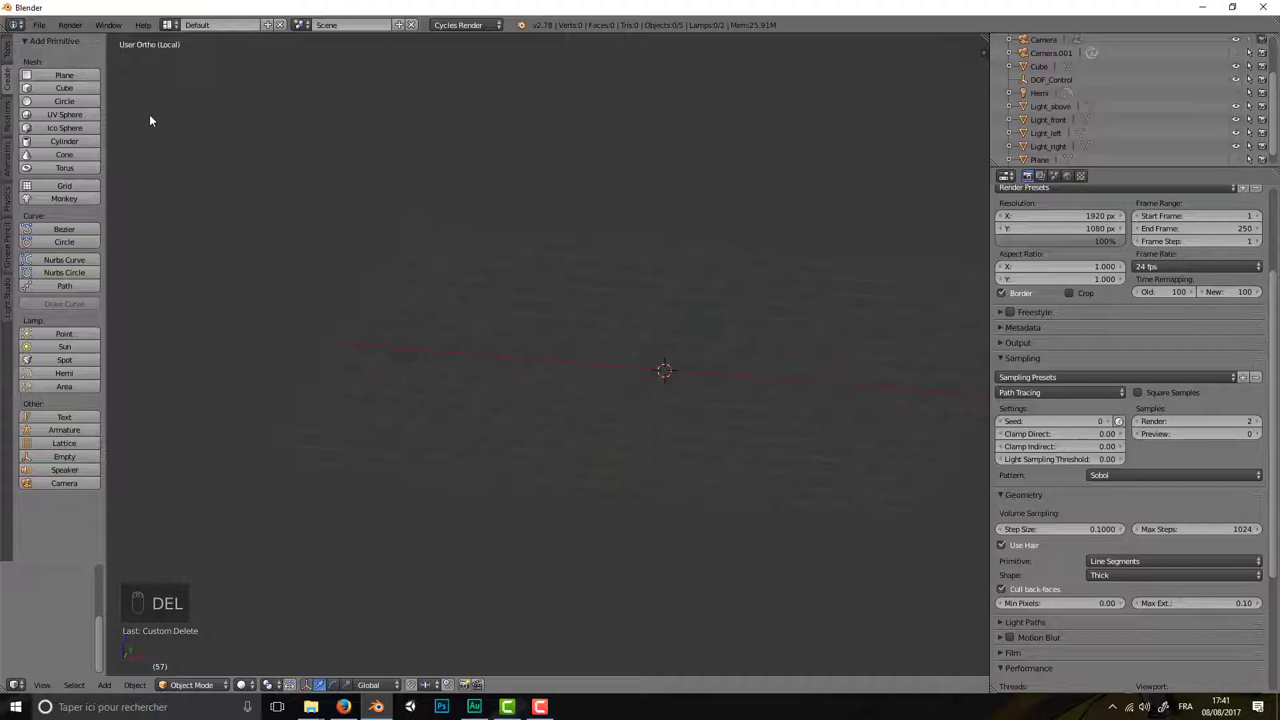
# - Add an ico sphere at the 3D cursor as the new base mesh
pyautogui.click(69, 129)
pyautogui.scroll(3, 675, 367)
pyautogui.scroll(2, 674, 367)
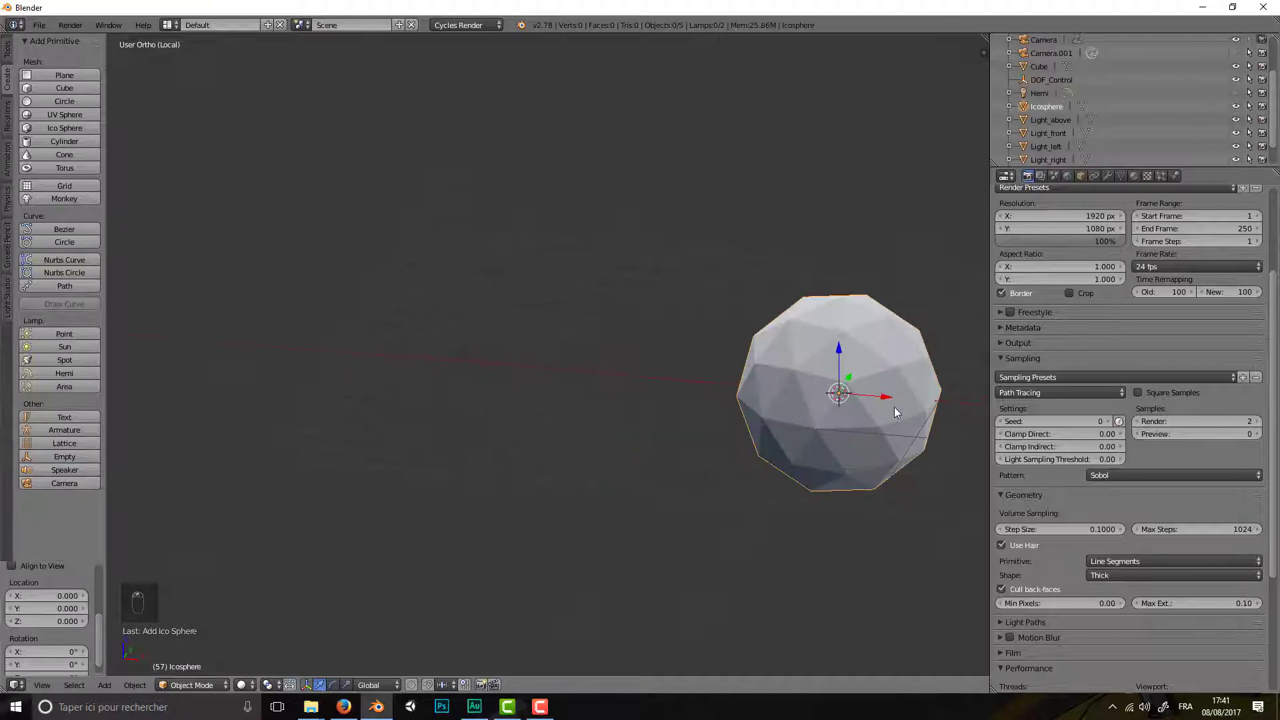
pyautogui.keyDown('shift'); pyautogui.moveTo(883, 402); pyautogui.dragTo(723, 341, button='middle'); pyautogui.keyUp('shift')
# - Leave local view and delete the existing cube above the ico sphere
pyautogui.press('KP_Divide')
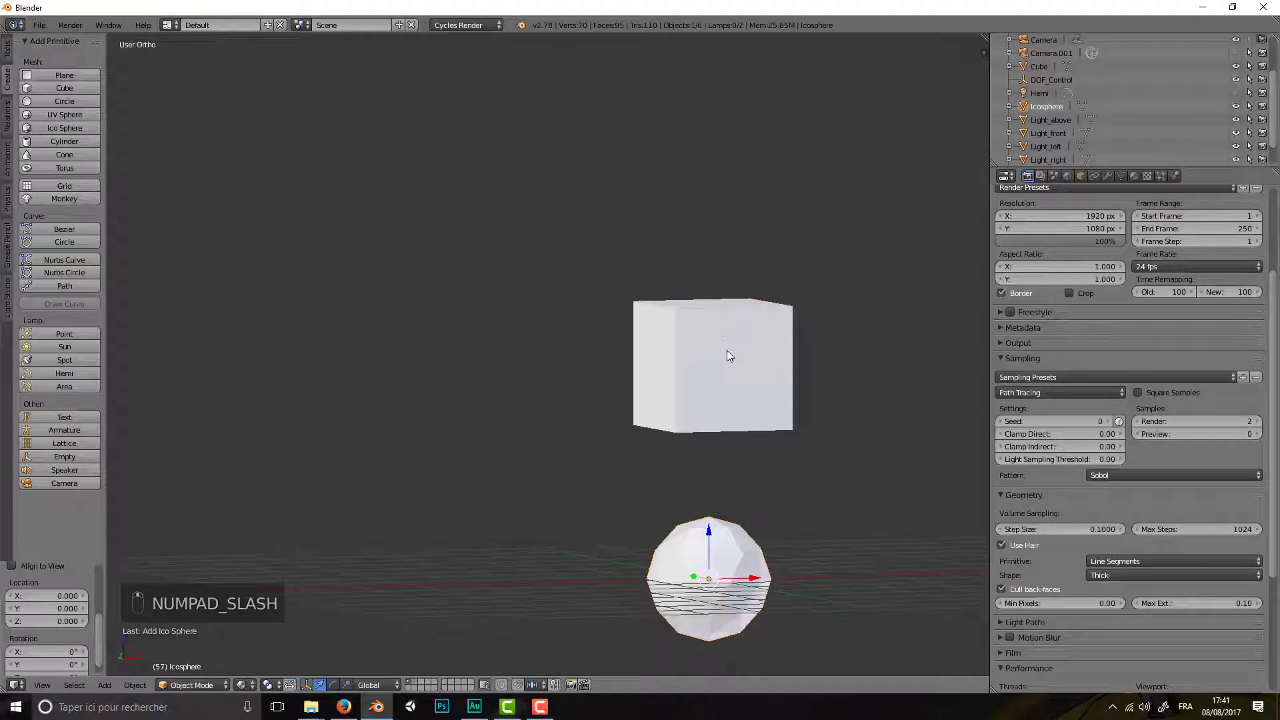
pyautogui.rightClick(727, 350)
pyautogui.press('Delete')
pyautogui.click(733, 486)
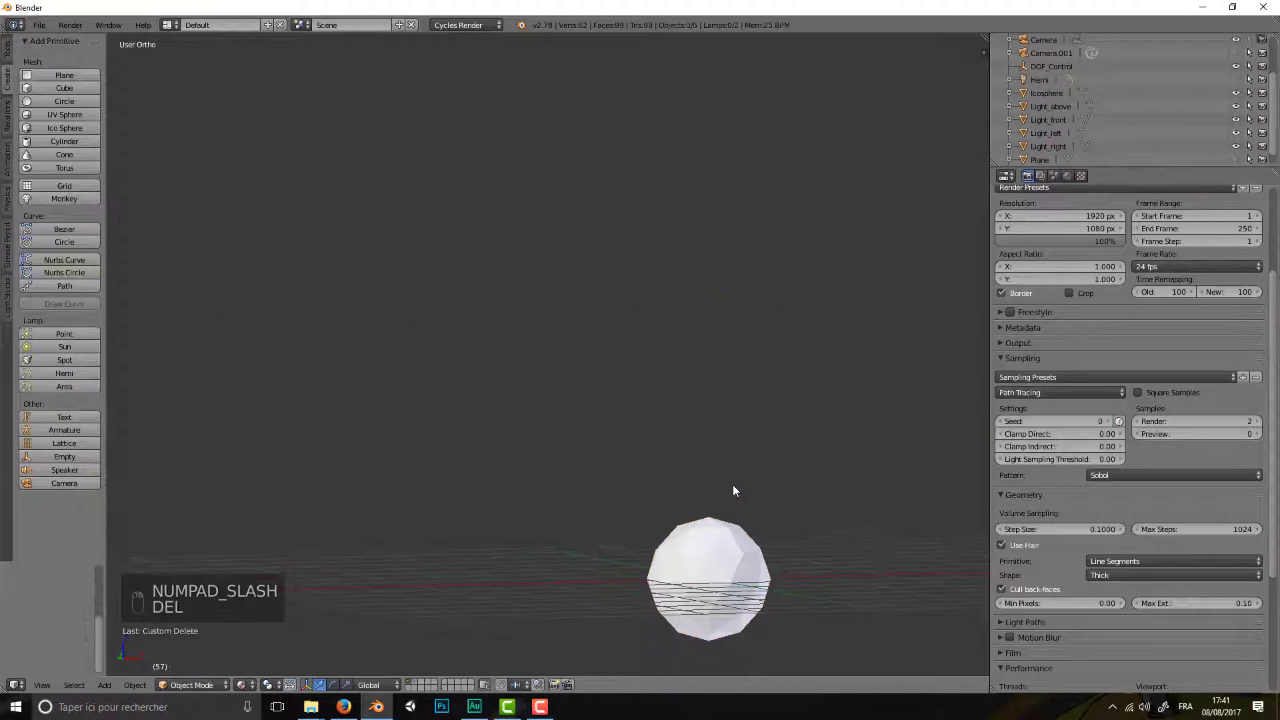
# - Select the ico sphere and isolate it in local view
pyautogui.rightClick(718, 556)
pyautogui.keyDown('shift'); pyautogui.moveTo(719, 556); pyautogui.dragTo(670, 445, button='middle'); pyautogui.keyUp('shift')
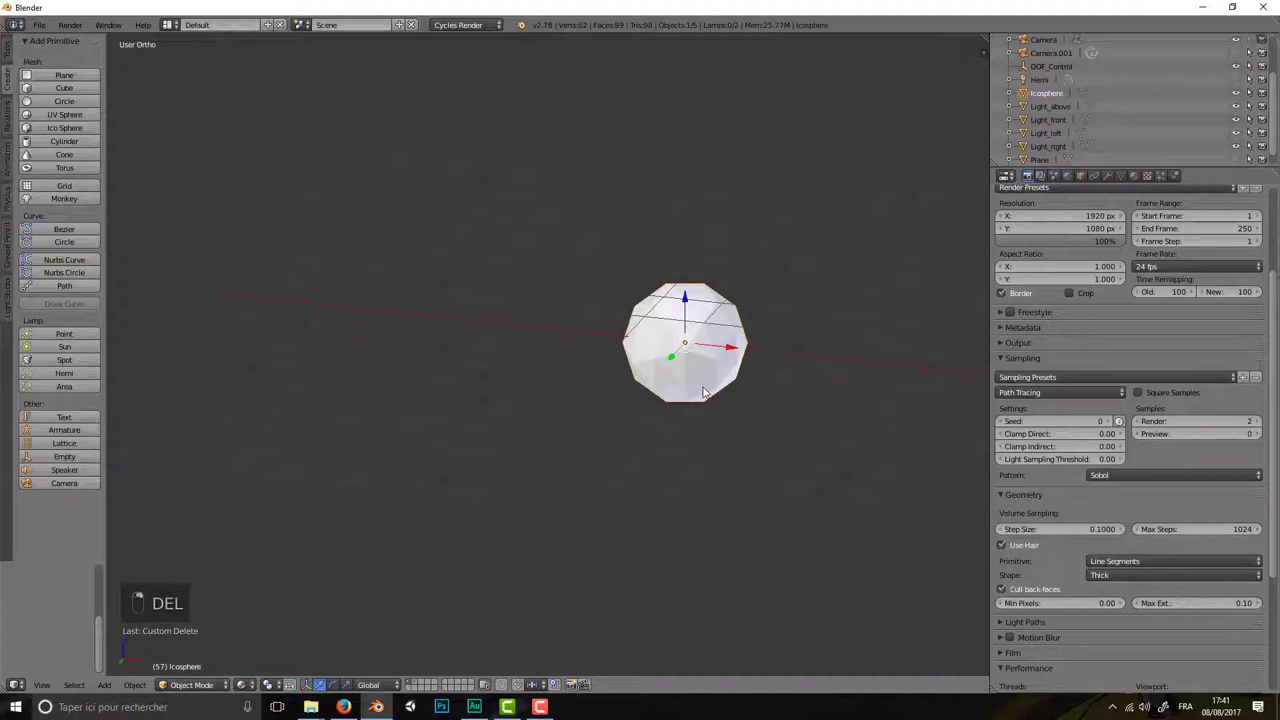
pyautogui.press('KP_Divide')
pyautogui.moveTo(704, 373)
pyautogui.keyDown('shift'); pyautogui.mouseDown(button='middle')
pyautogui.moveTo(708, 339)
pyautogui.moveTo(632, 316)
pyautogui.moveTo(571, 317)
pyautogui.moveTo(680, 380)
pyautogui.moveTo(706, 380)
pyautogui.moveTo(694, 381)
pyautogui.mouseUp(button='middle'); pyautogui.keyUp('shift')
pyautogui.scroll(-3, 707, 321)
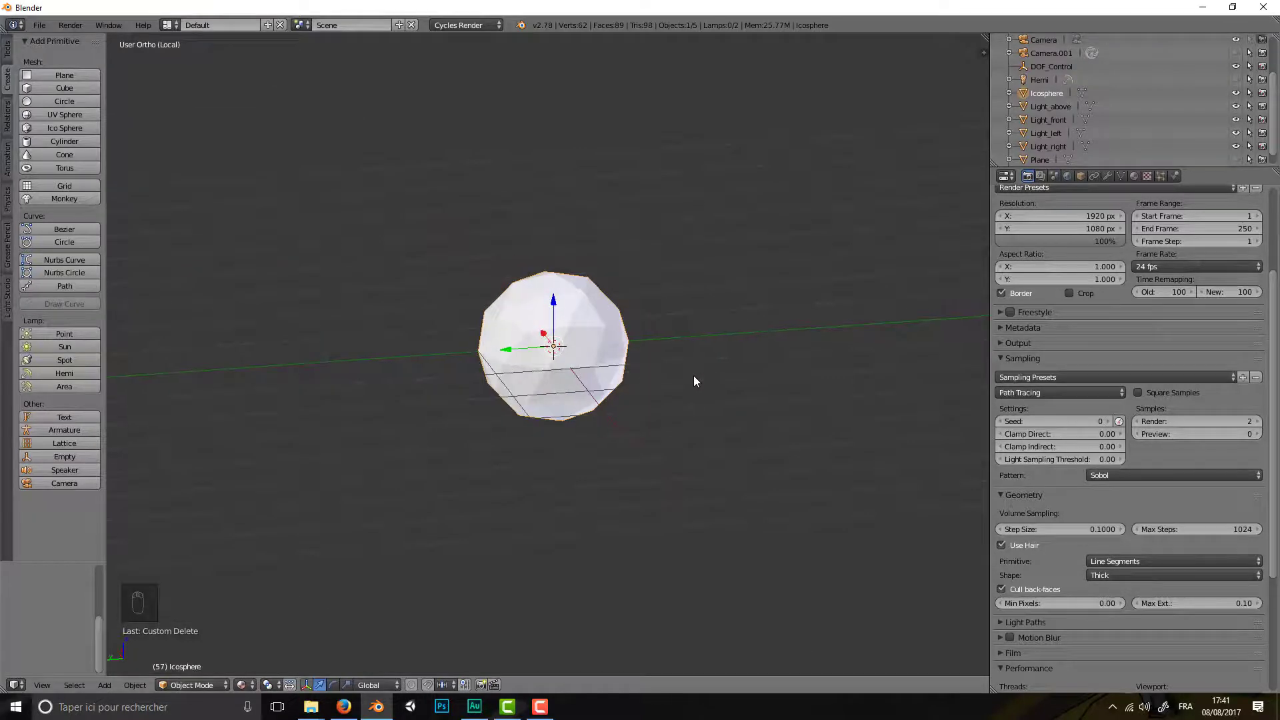
# - Scale the ico sphere up uniformly, and stretch it along the Z axis into a tall ellipsoid
pyautogui.press('s')
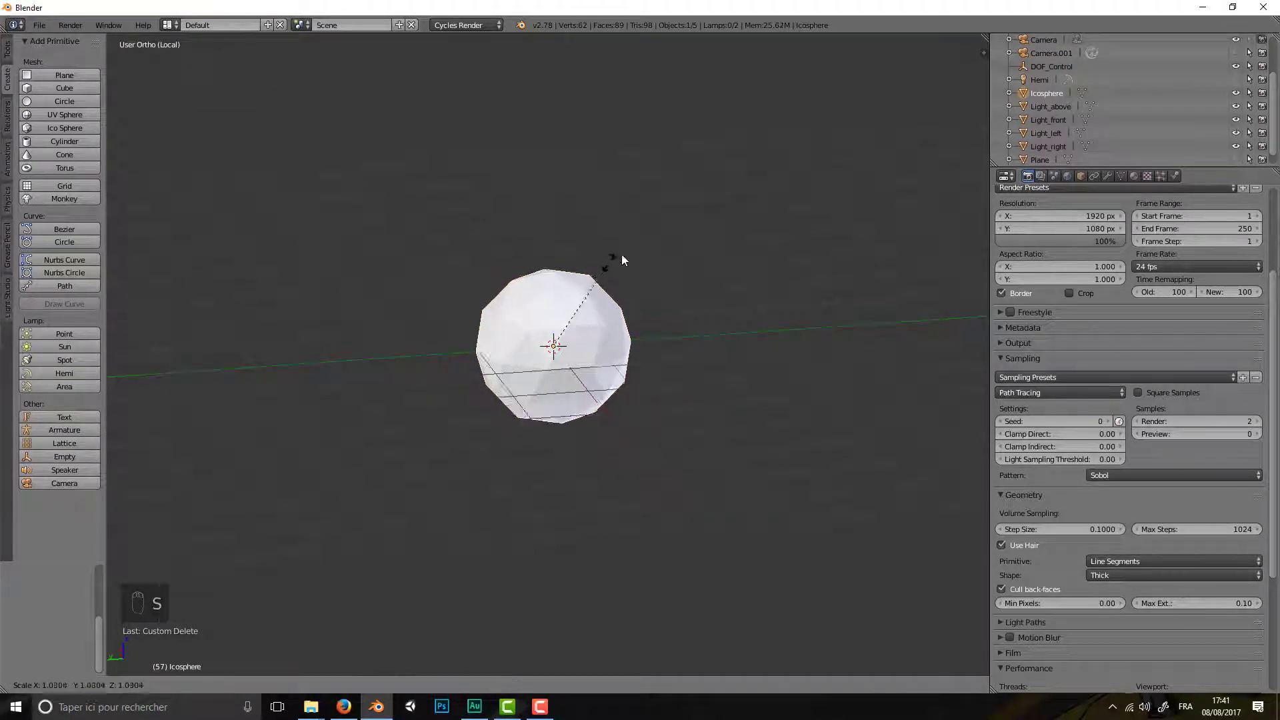
pyautogui.click(566, 214)
pyautogui.press('s')
pyautogui.press('z')
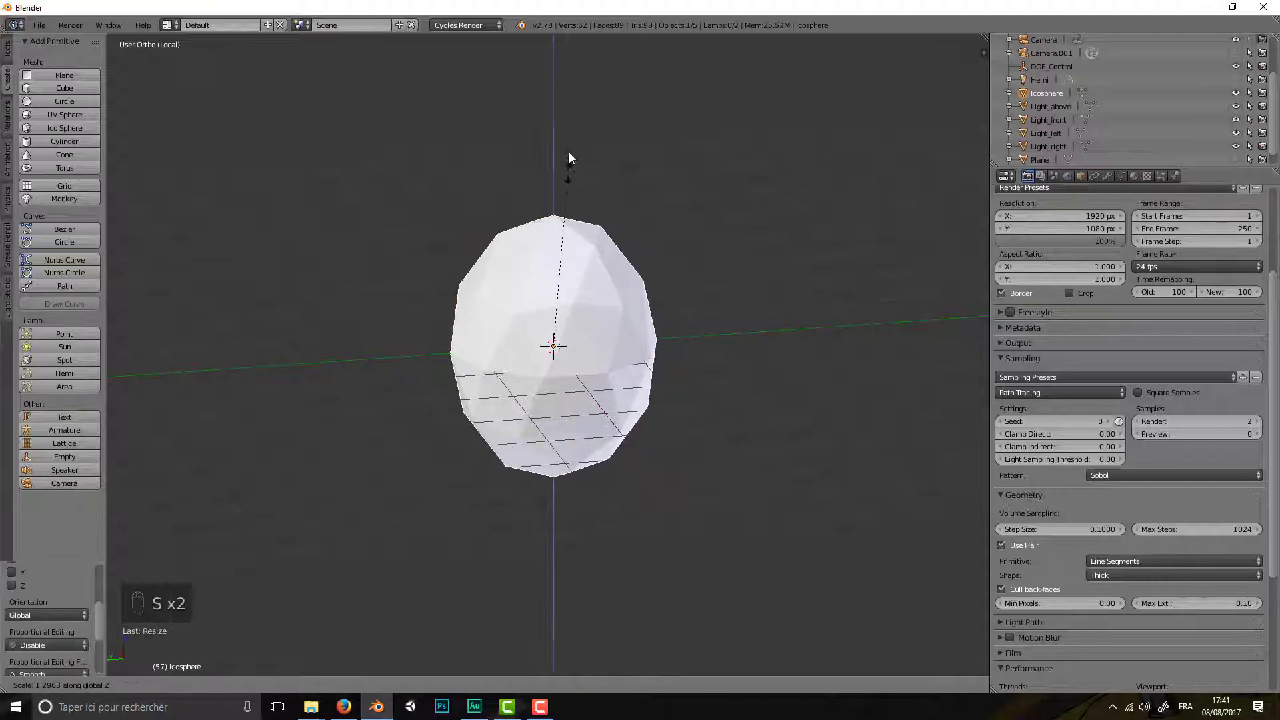
pyautogui.click(585, 81)
pyautogui.scroll(-2, 722, 323)
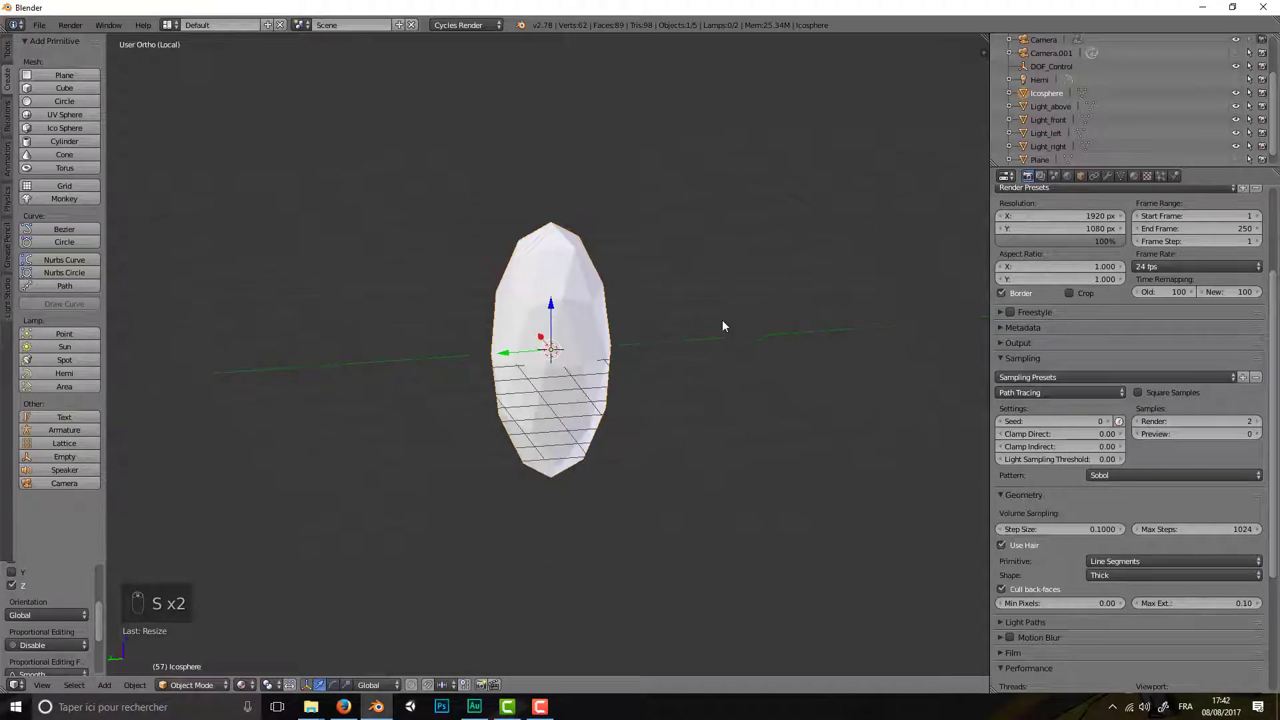
# - Raise the stretched ico sphere along the Z axis and scale it up uniformly
pyautogui.moveTo(724, 326); pyautogui.dragTo(611, 325, button='middle')
pyautogui.moveTo(519, 303); pyautogui.dragTo(507, 168)
pyautogui.moveTo(565, 303); pyautogui.dragTo(626, 290, button='middle')
pyautogui.press('s')
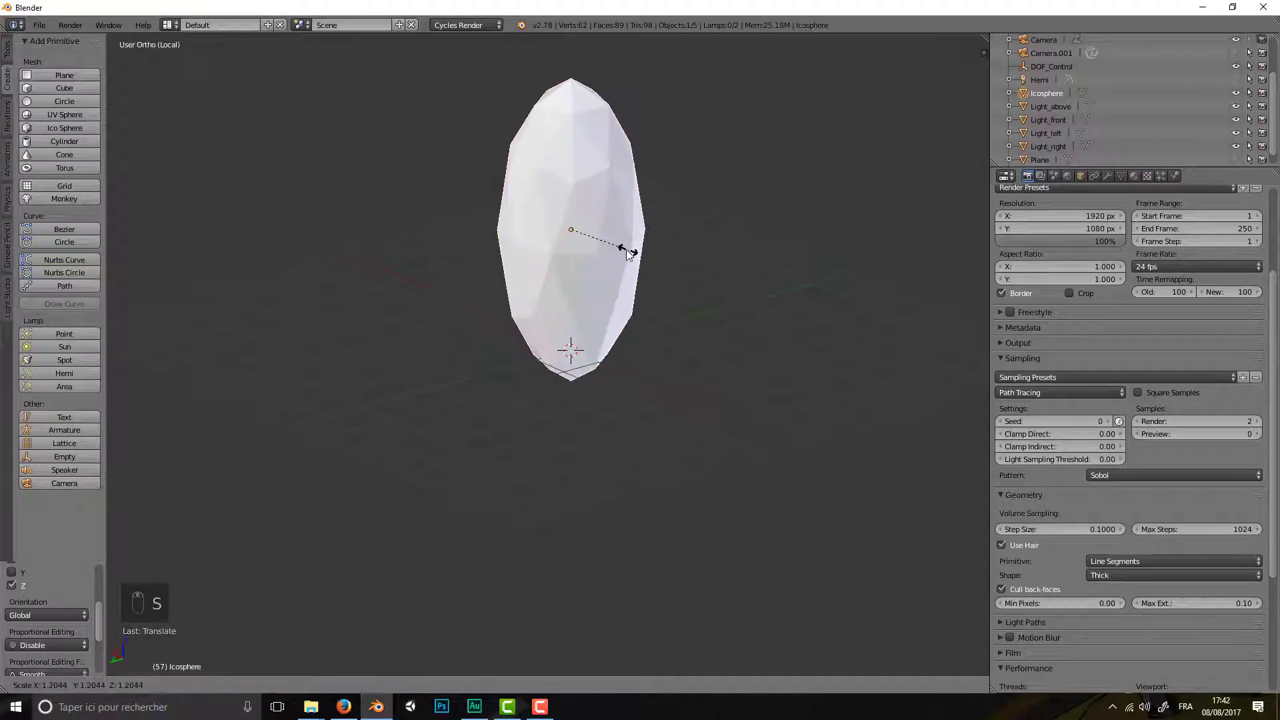
pyautogui.click(628, 276)
# - Put the stretched ico sphere into Edit Mode with its whole mesh selected
pyautogui.moveTo(646, 267); pyautogui.dragTo(546, 279, button='middle')
pyautogui.scroll(3, 546, 273)
pyautogui.keyDown('shift'); pyautogui.moveTo(683, 251); pyautogui.dragTo(782, 408, button='middle'); pyautogui.keyUp('shift')
pyautogui.keyDown('shift'); pyautogui.moveTo(761, 319); pyautogui.dragTo(689, 299, button='middle'); pyautogui.keyUp('shift')
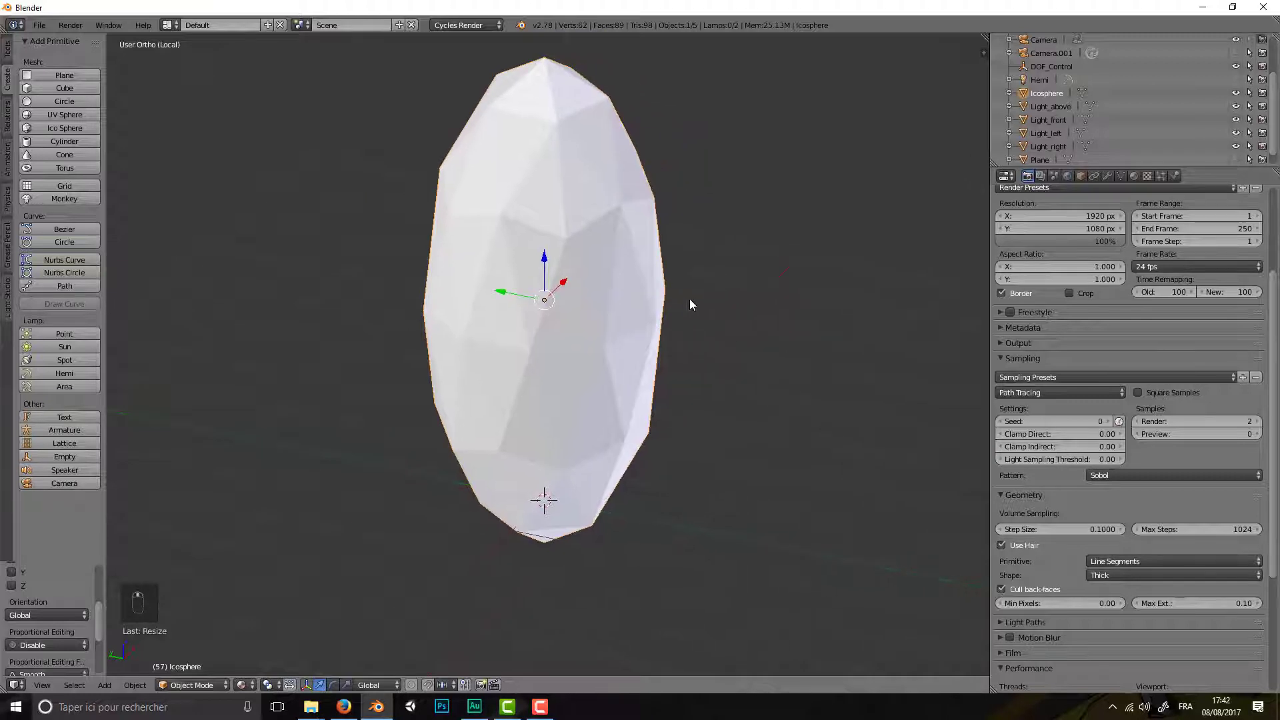
pyautogui.scroll(-3, 315, 259)
pyautogui.scroll(1, 315, 259)
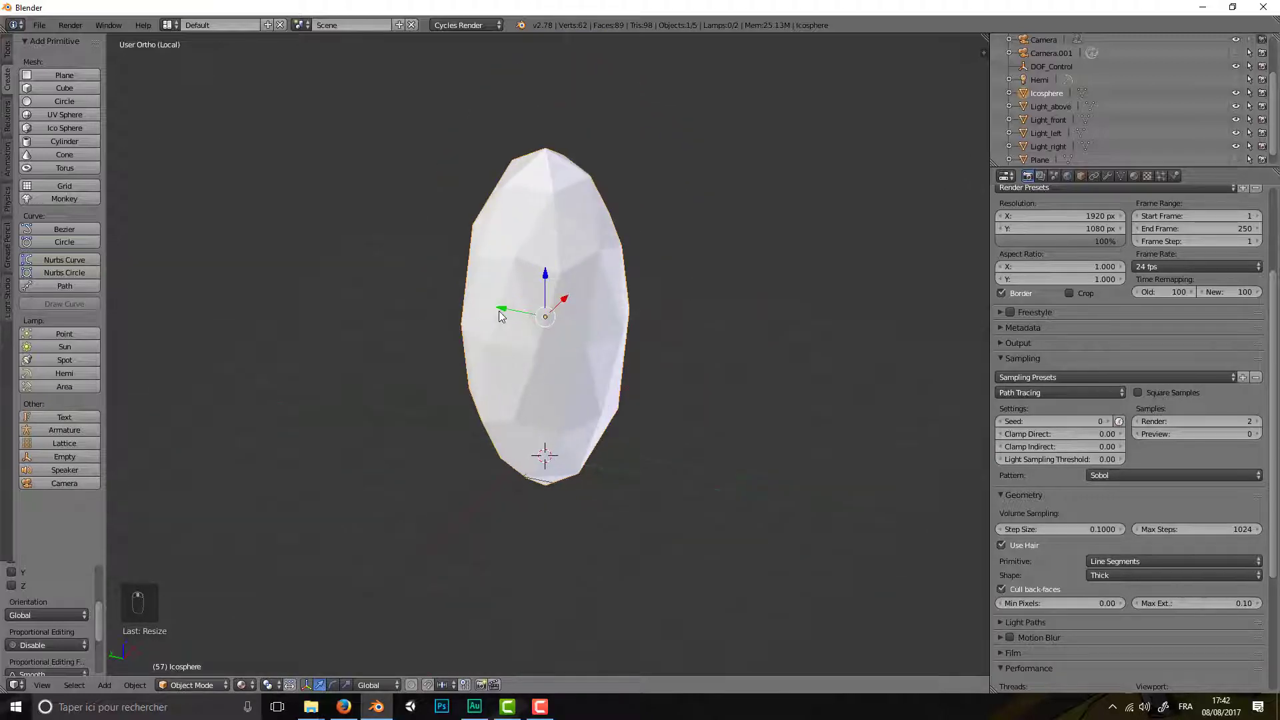
pyautogui.click(212, 685)
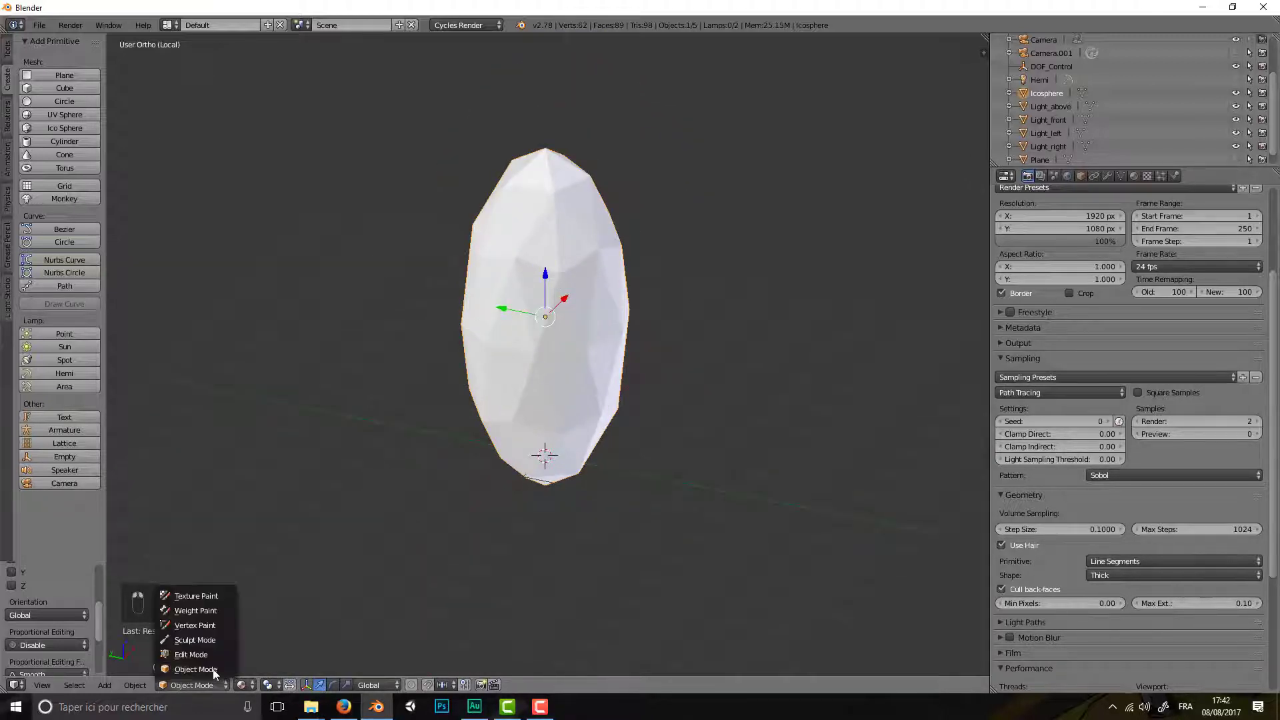
pyautogui.click(164, 656)
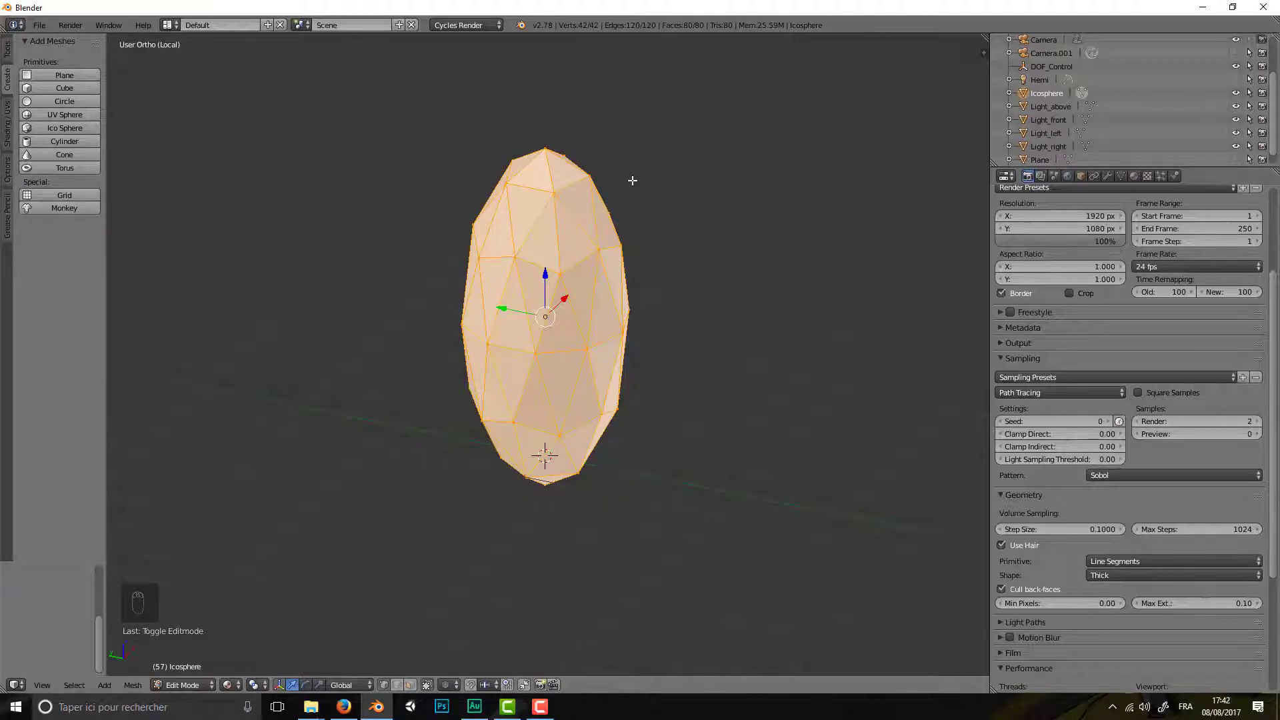
# - Bisect the fully selected mesh with a diagonal cut line across its upper tip
pyautogui.scroll(-2, 467, 200)
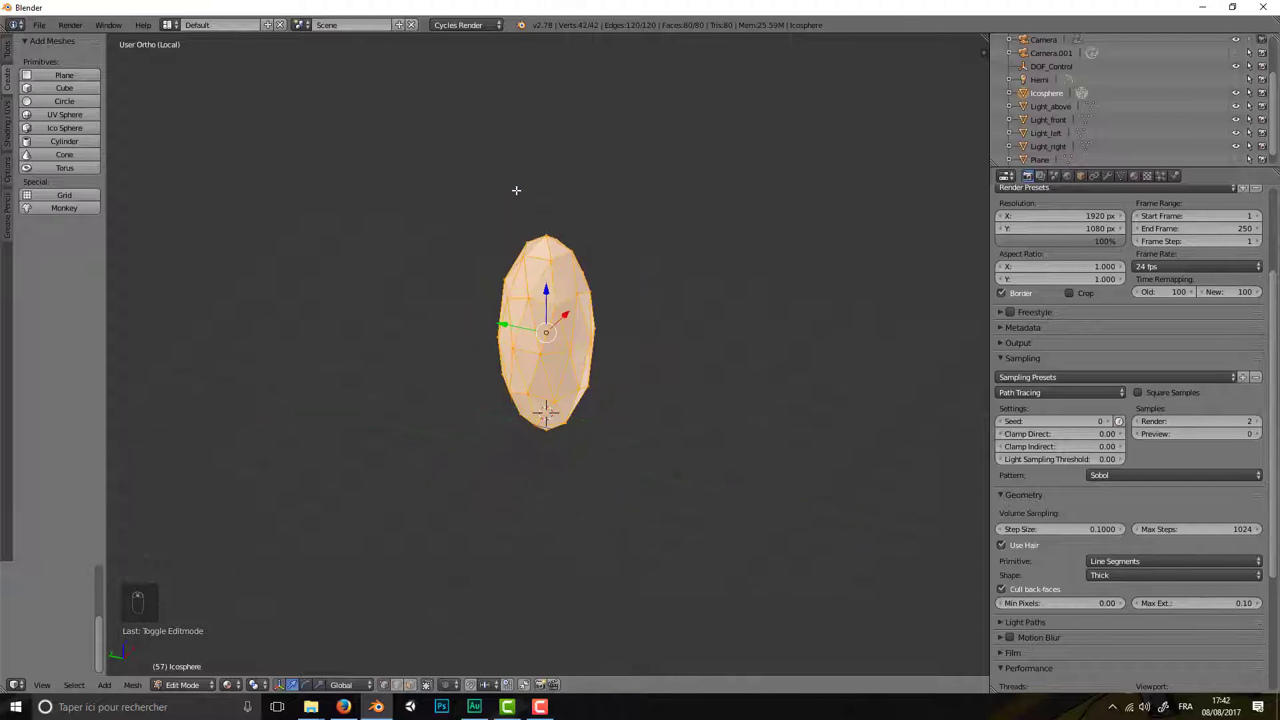
pyautogui.scroll(3, 497, 207)
pyautogui.press('space')
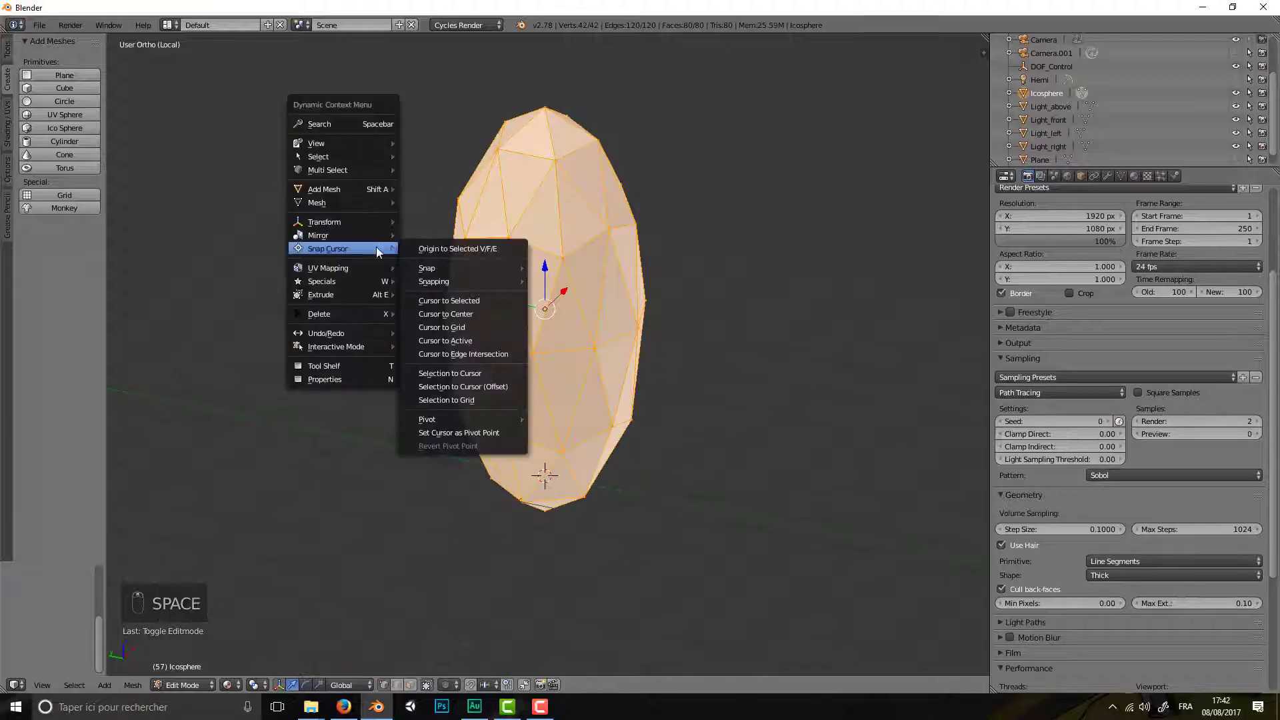
pyautogui.click(331, 120)
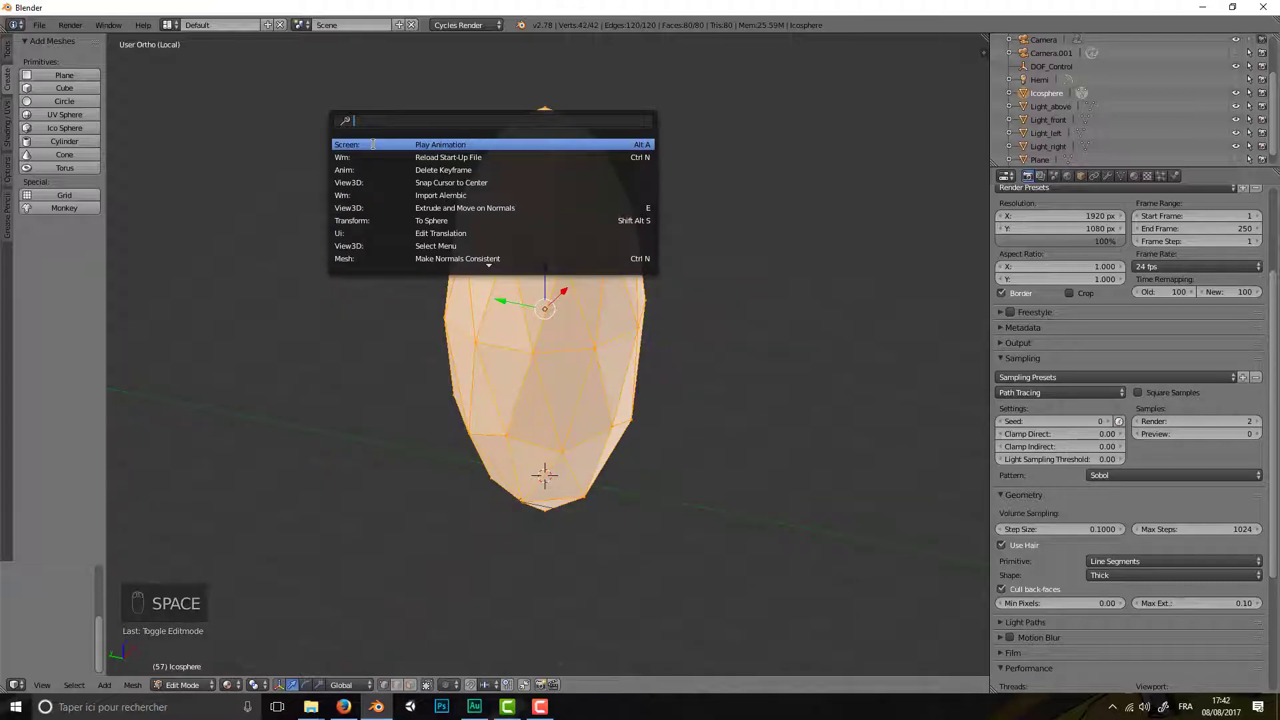
pyautogui.write('bisec')
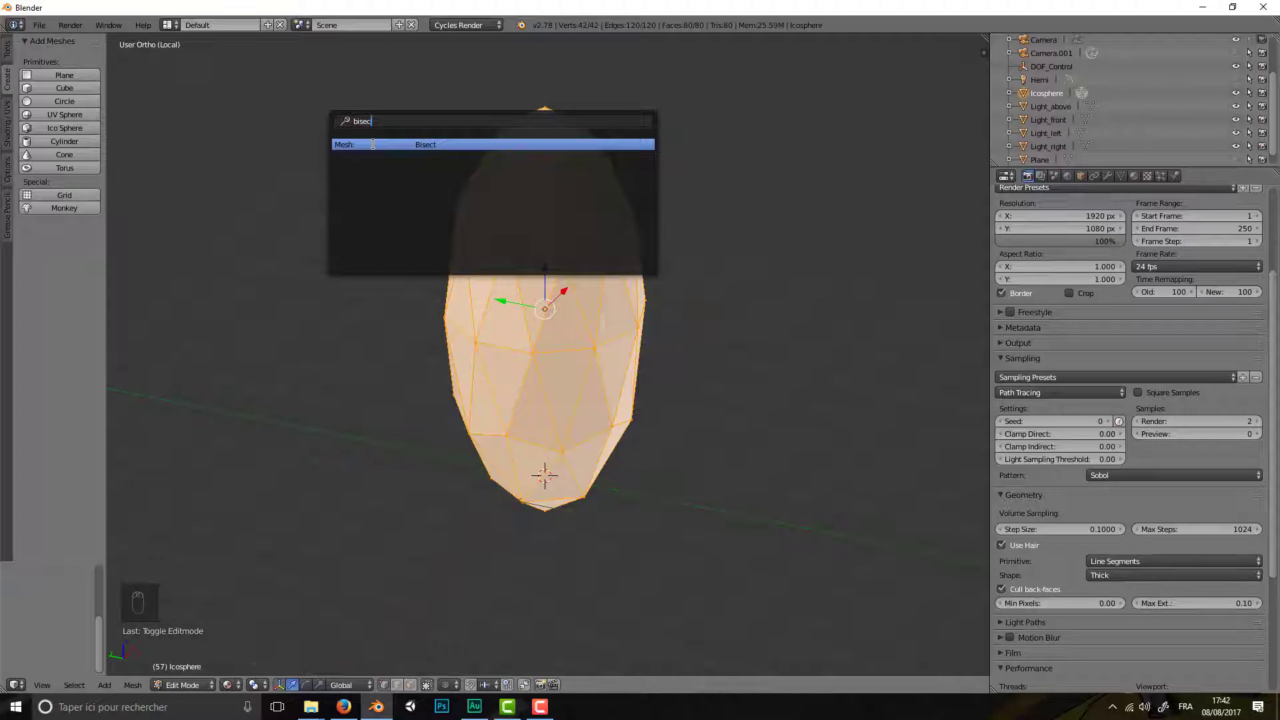
pyautogui.click(427, 144)
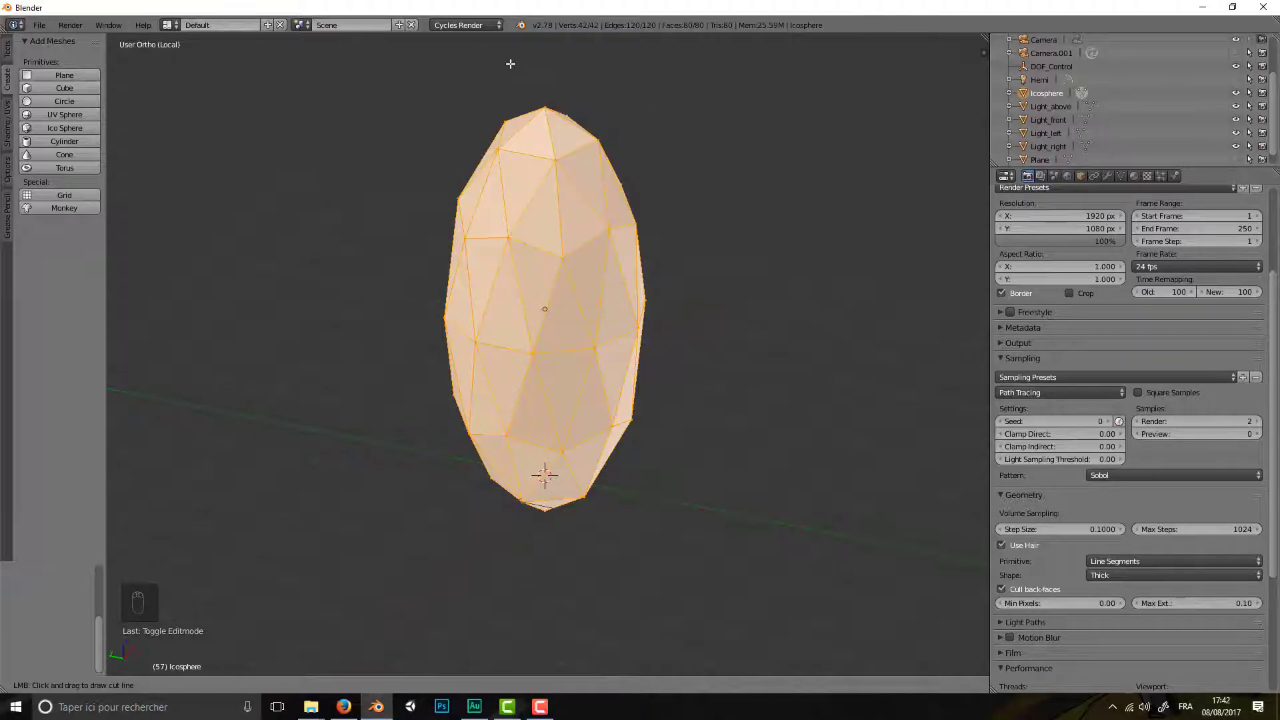
pyautogui.moveTo(471, 64)
pyautogui.mouseDown()
pyautogui.moveTo(507, 114)
pyautogui.moveTo(534, 125)
pyautogui.mouseUp()
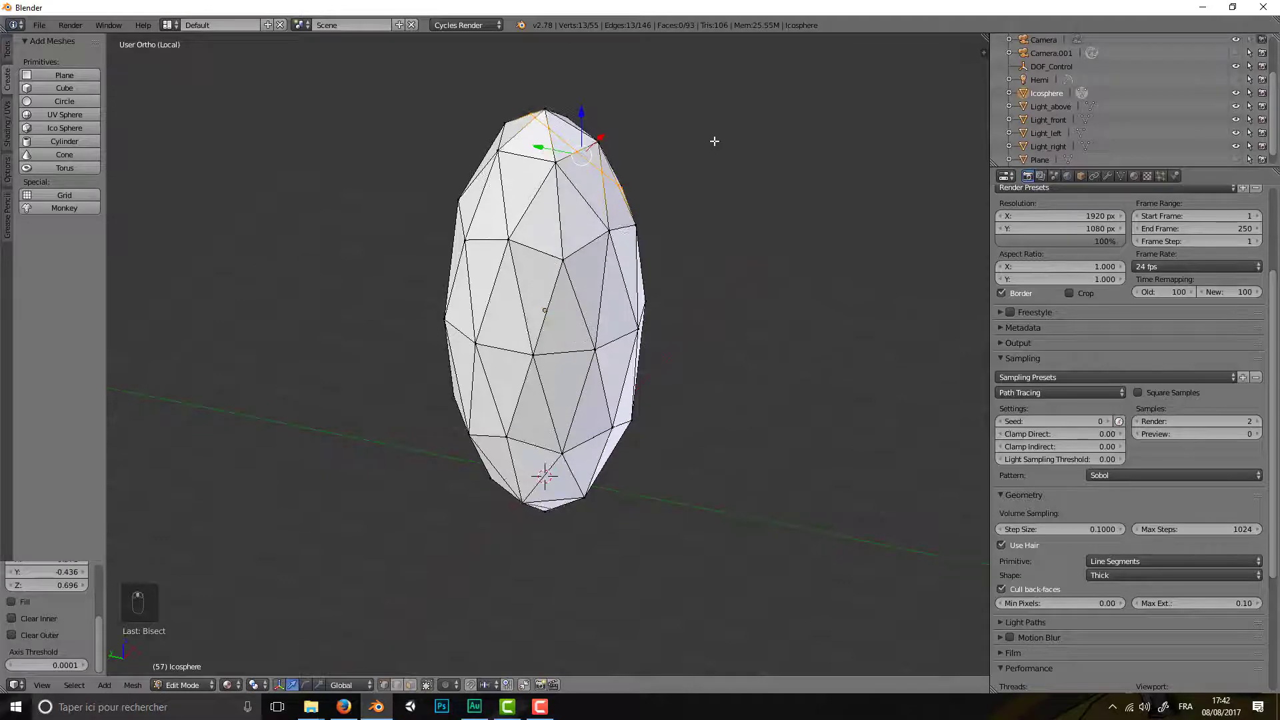
# - Try the bisect's Clear Inner option, switch it off and enable Clear Outer to remove the tip
pyautogui.moveTo(714, 140); pyautogui.dragTo(620, 144, button='middle')
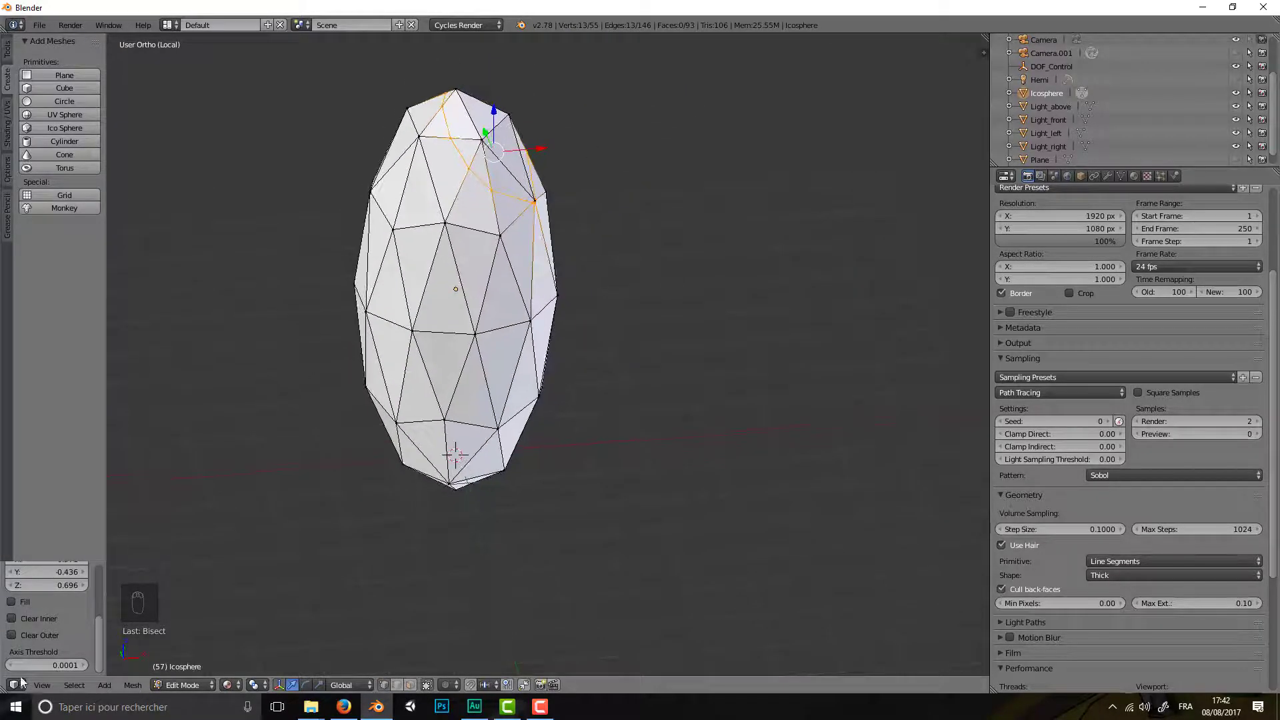
pyautogui.click(12, 619)
pyautogui.click(12, 619)
pyautogui.click(11, 635)
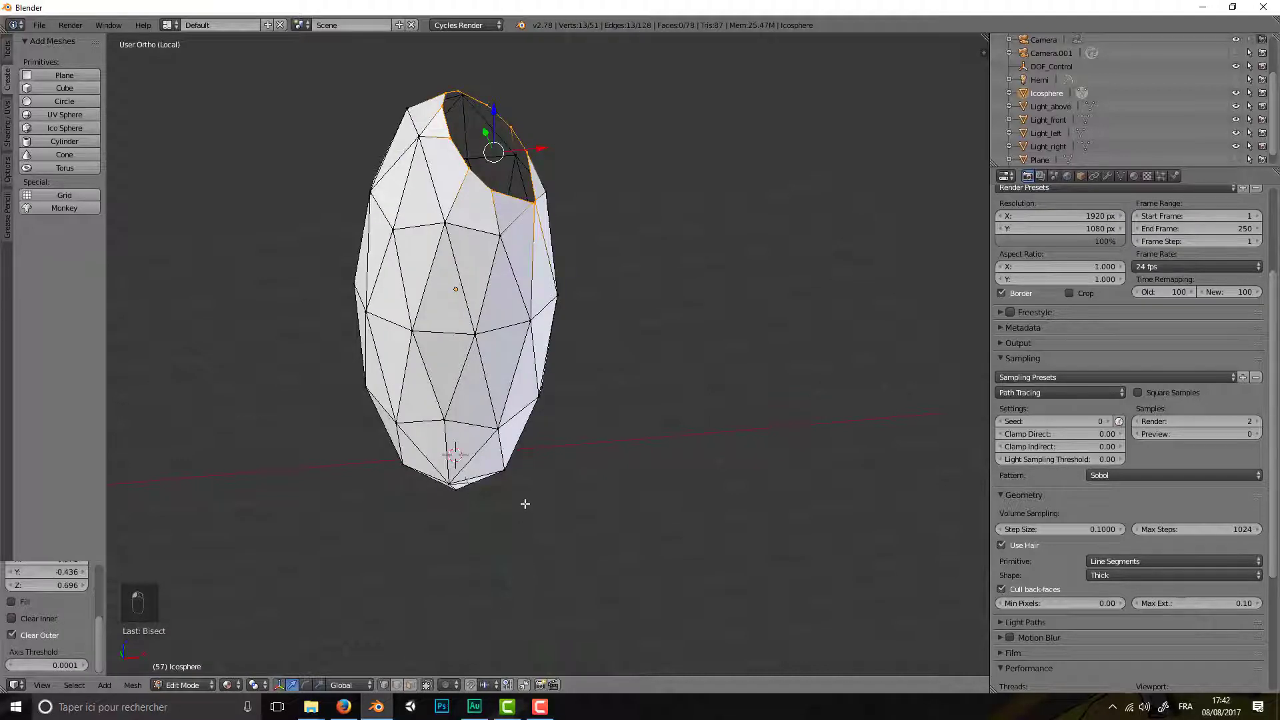
# - Examine the open cut at the mesh's tip and reveal all of the Bisect operator's settings
pyautogui.moveTo(606, 332); pyautogui.dragTo(637, 337, button='middle')
pyautogui.moveTo(461, 251); pyautogui.dragTo(464, 414, button='middle')
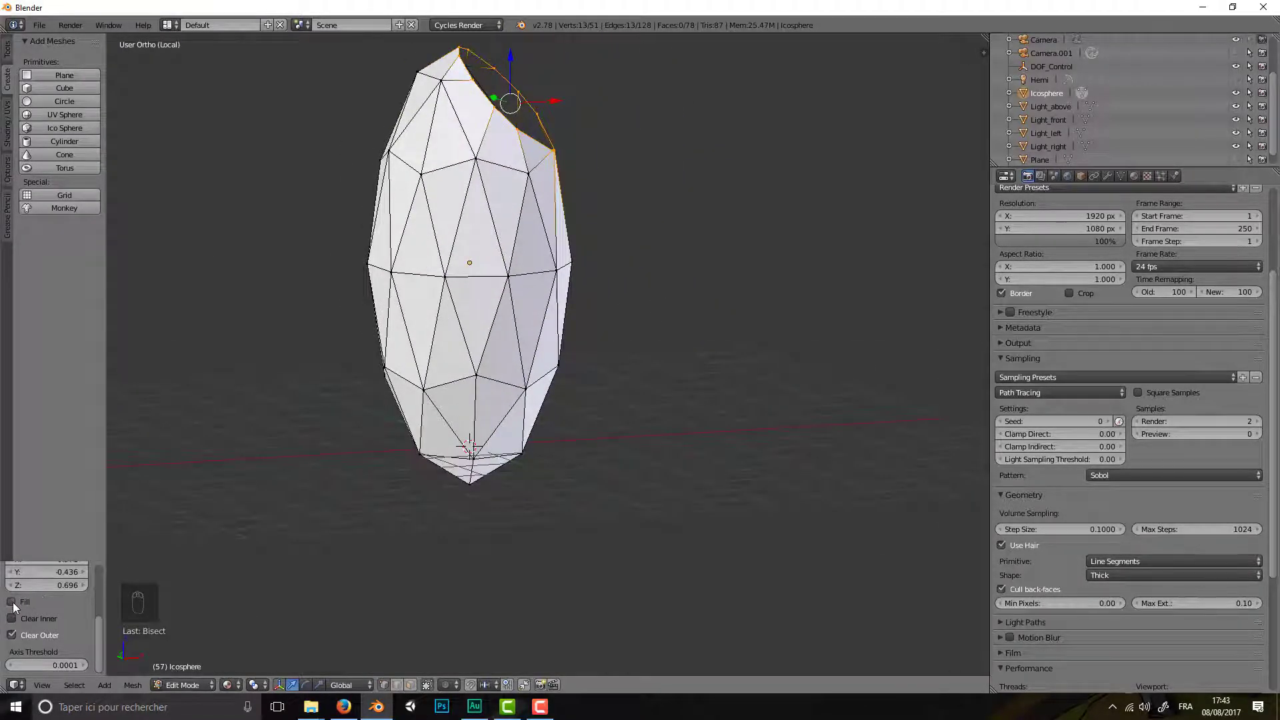
pyautogui.moveTo(52, 562); pyautogui.dragTo(53, 430)
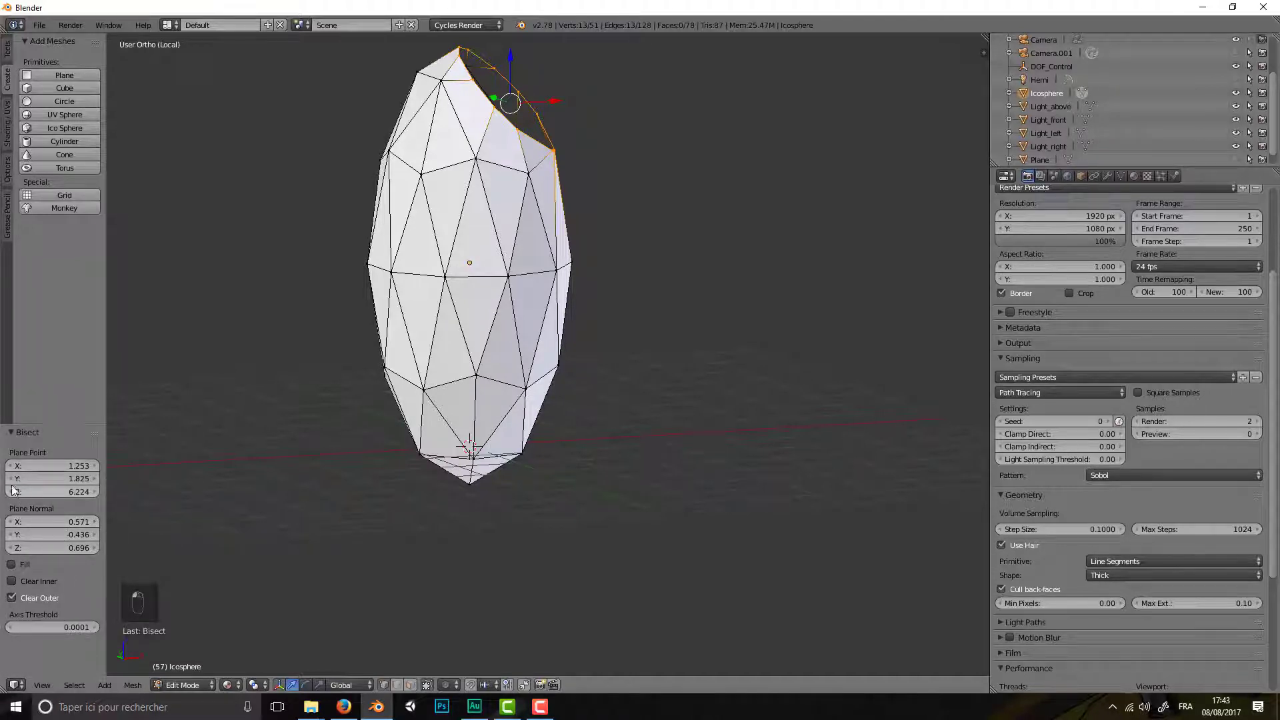
# - Enable the bisect's Fill option to close the open cut at the mesh's tip with a face
pyautogui.click(12, 564)
pyautogui.moveTo(620, 253); pyautogui.dragTo(410, 294, button='middle')
pyautogui.scroll(2, 458, 297)
pyautogui.keyDown('shift'); pyautogui.moveTo(493, 286); pyautogui.dragTo(572, 456, button='middle'); pyautogui.keyUp('shift')
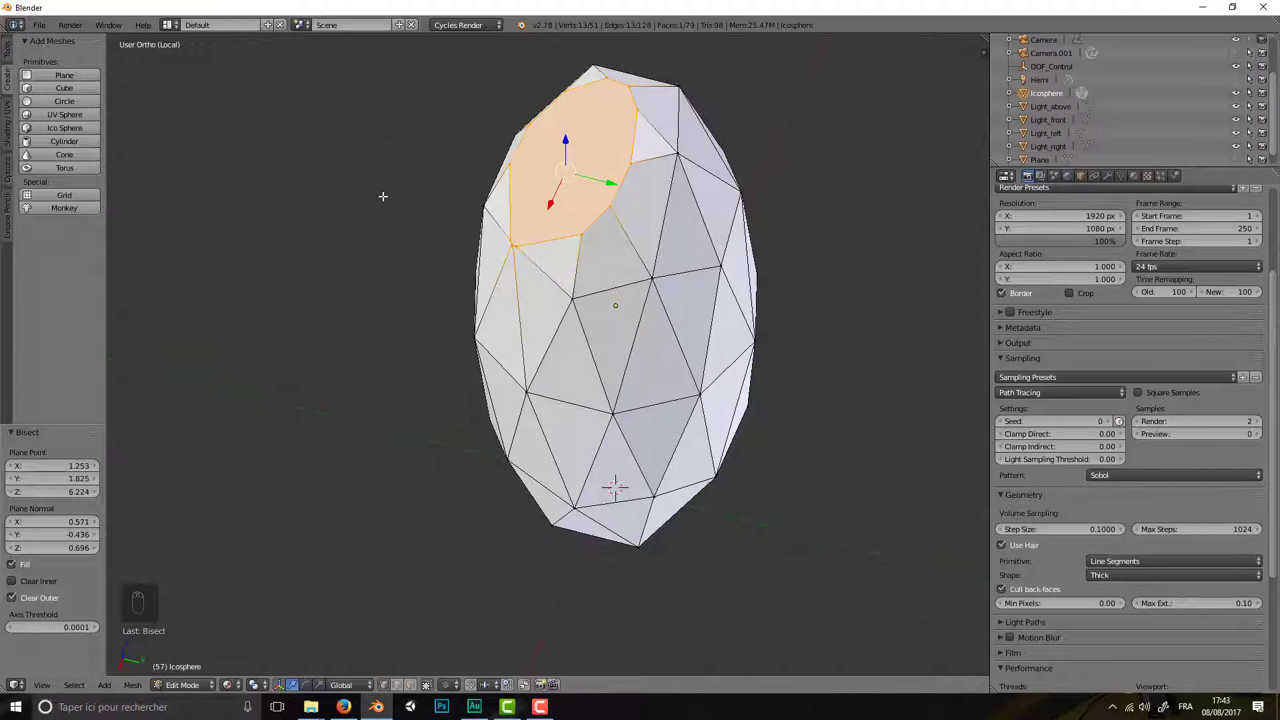
# - Examine the filled cut face at the mesh's tip from several angles
pyautogui.moveTo(383, 198); pyautogui.dragTo(589, 163, button='middle')
pyautogui.keyDown('shift'); pyautogui.moveTo(658, 228); pyautogui.dragTo(432, 294, button='middle'); pyautogui.keyUp('shift')
pyautogui.moveTo(506, 219); pyautogui.dragTo(594, 261, button='middle')
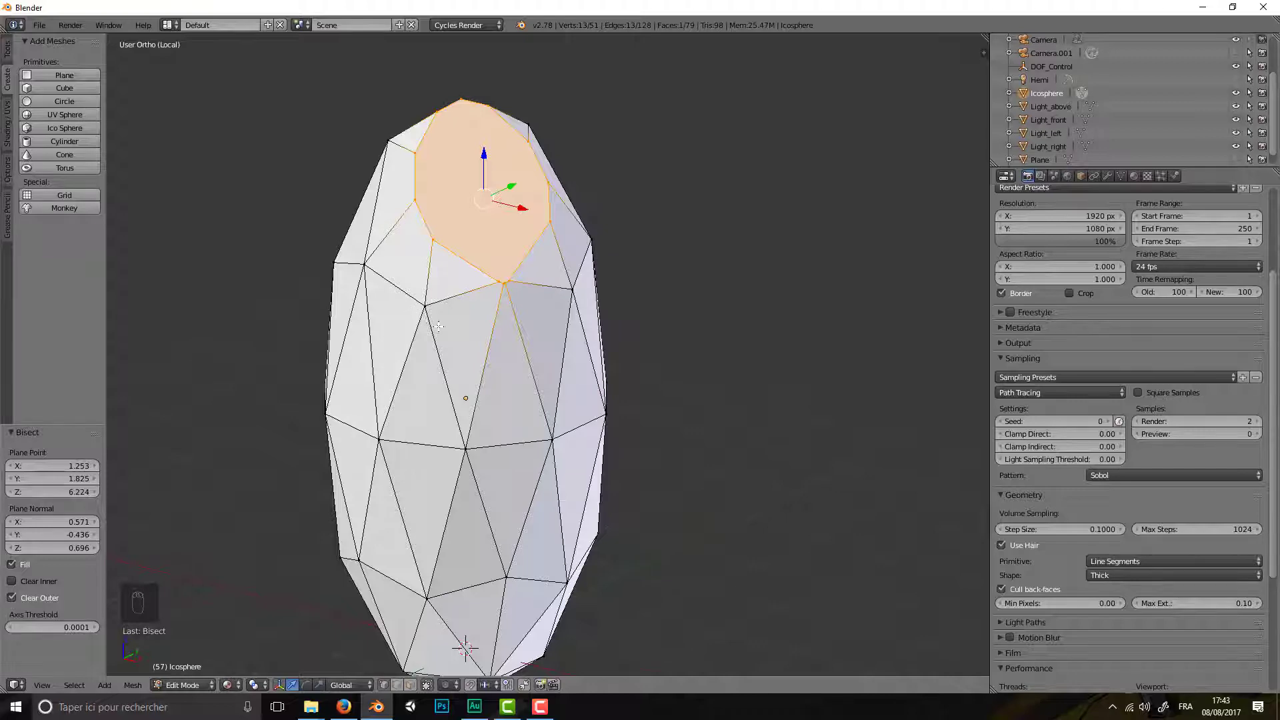
pyautogui.moveTo(438, 326); pyautogui.dragTo(492, 319, button='middle')
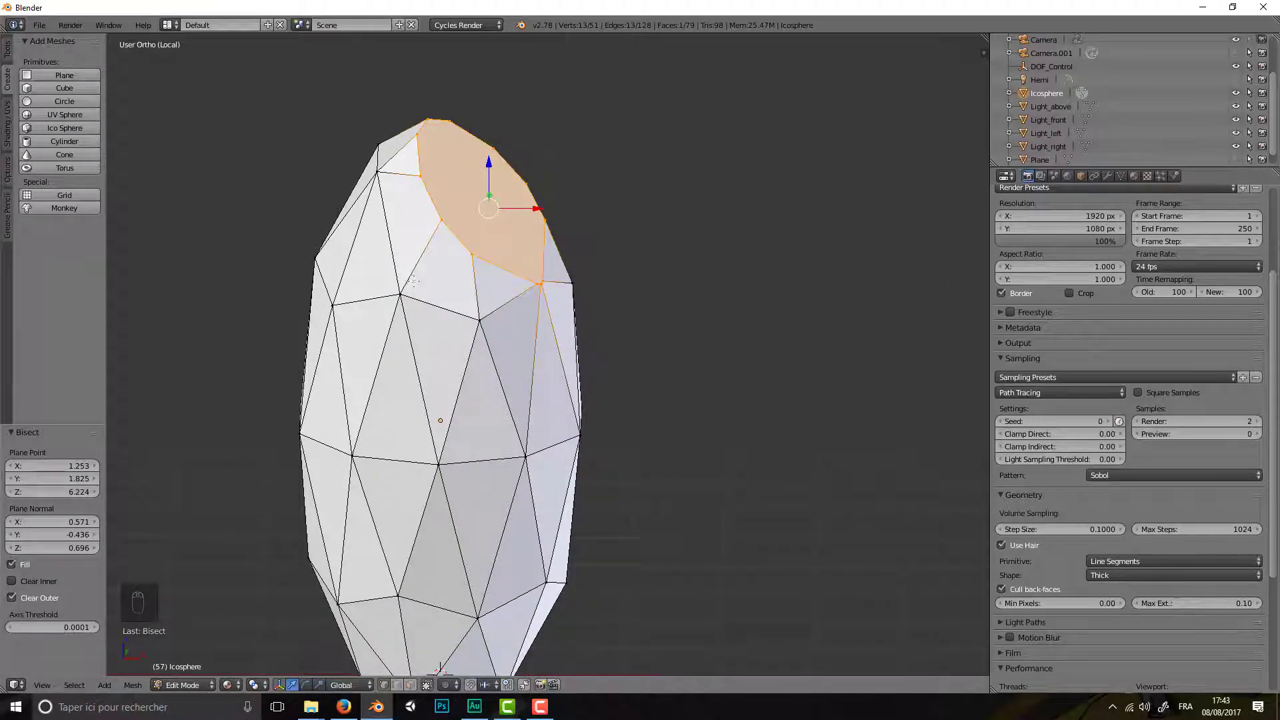
pyautogui.moveTo(414, 281); pyautogui.dragTo(502, 184, button='middle')
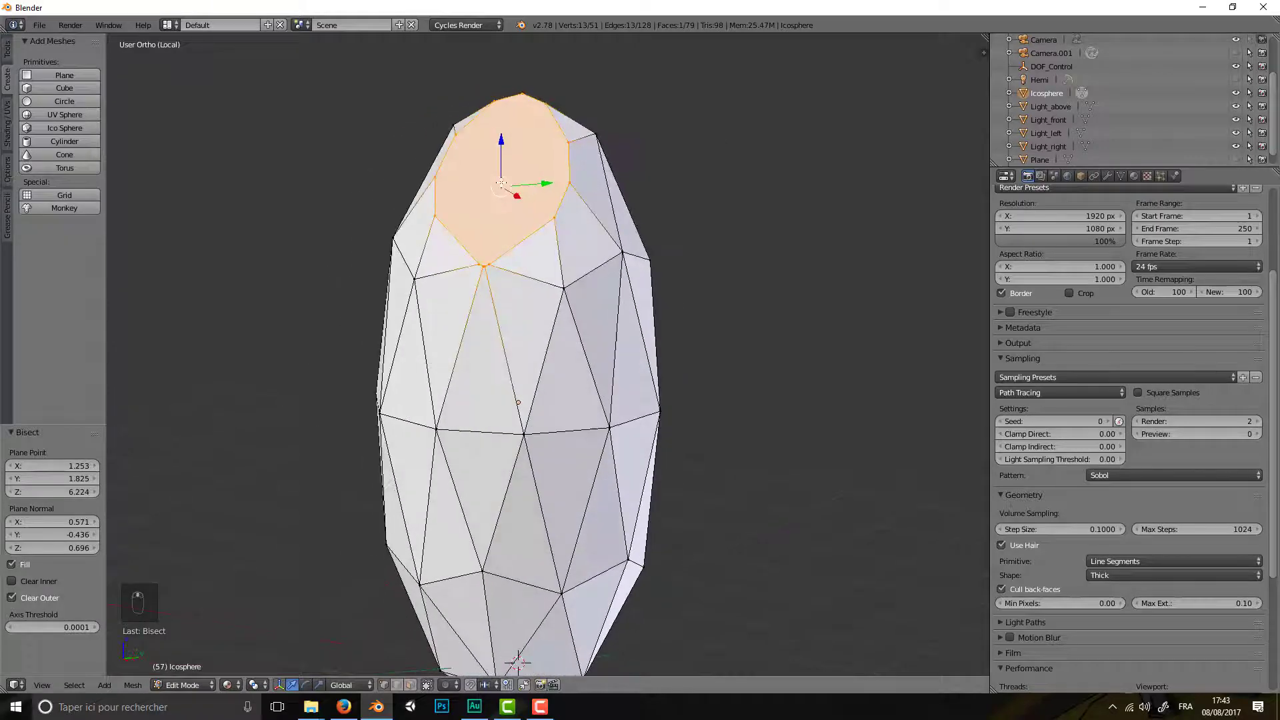
pyautogui.moveTo(348, 313); pyautogui.dragTo(373, 276, button='middle')
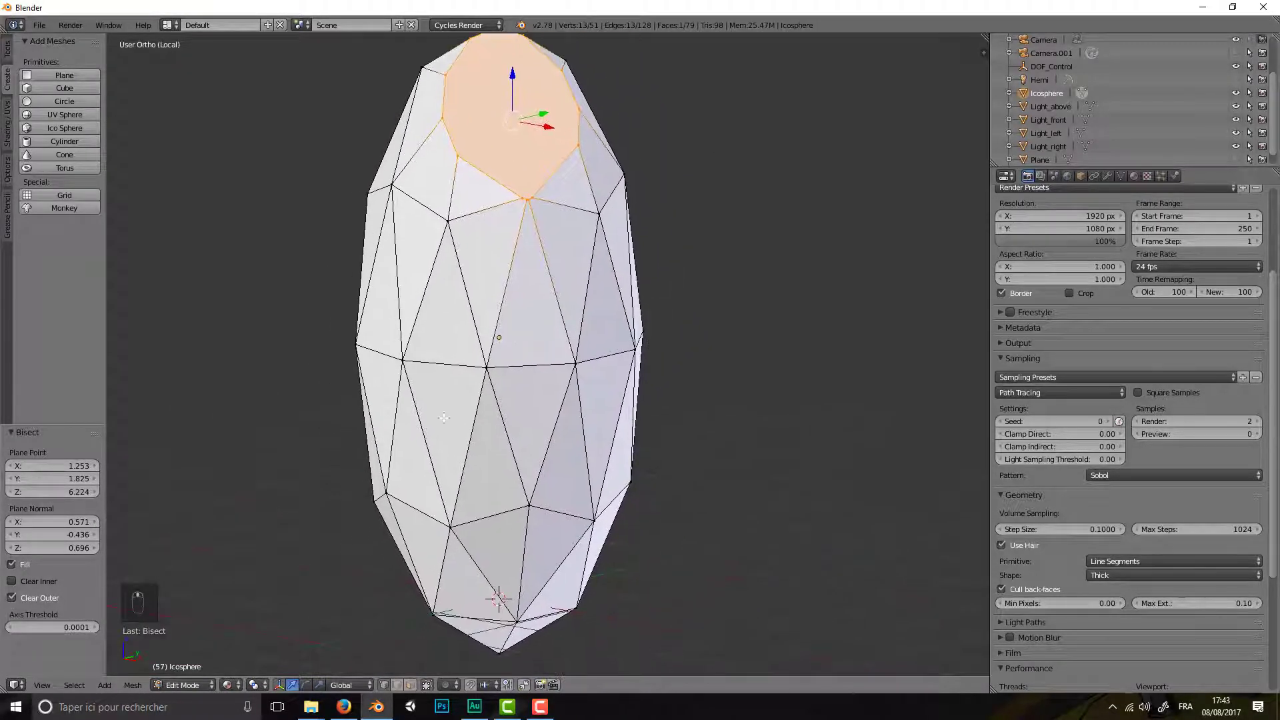
pyautogui.moveTo(333, 353); pyautogui.dragTo(435, 374, button='middle')
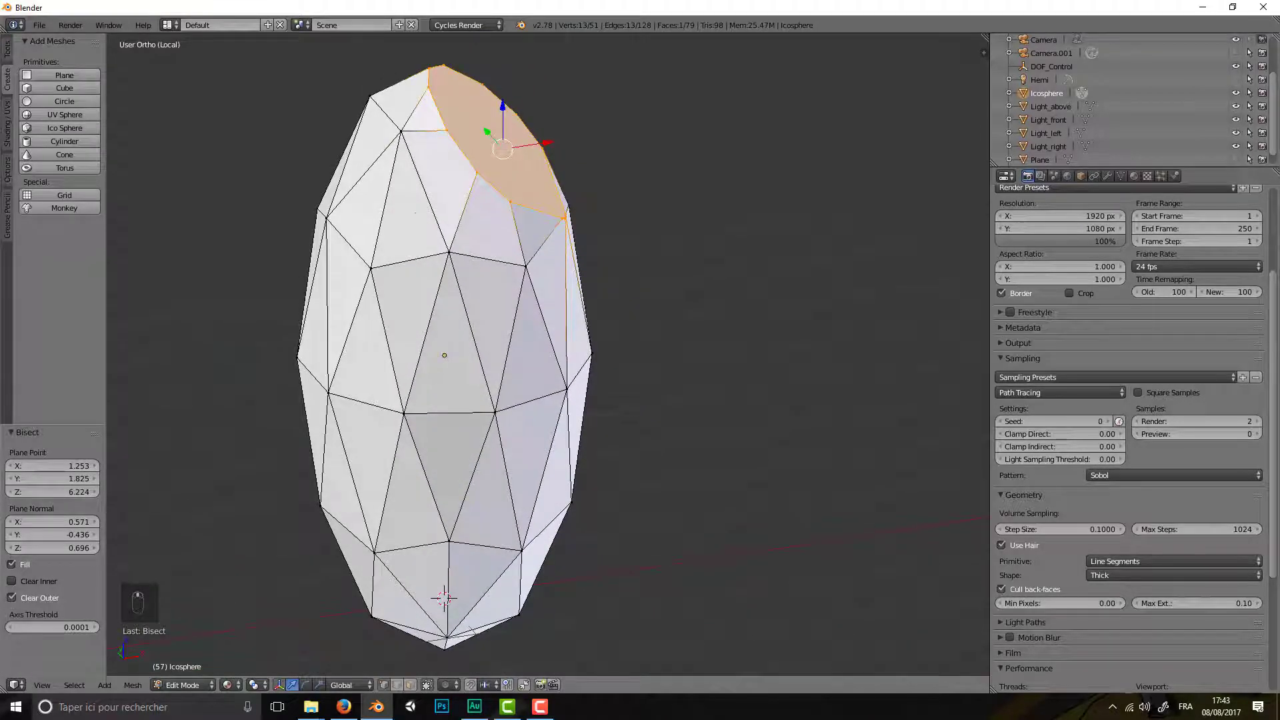
# - Reselect the whole mesh and bisect it with a steep diagonal cut across the upper shoulder opposite the first cut
pyautogui.press('a')
pyautogui.press('a')
pyautogui.press('a')
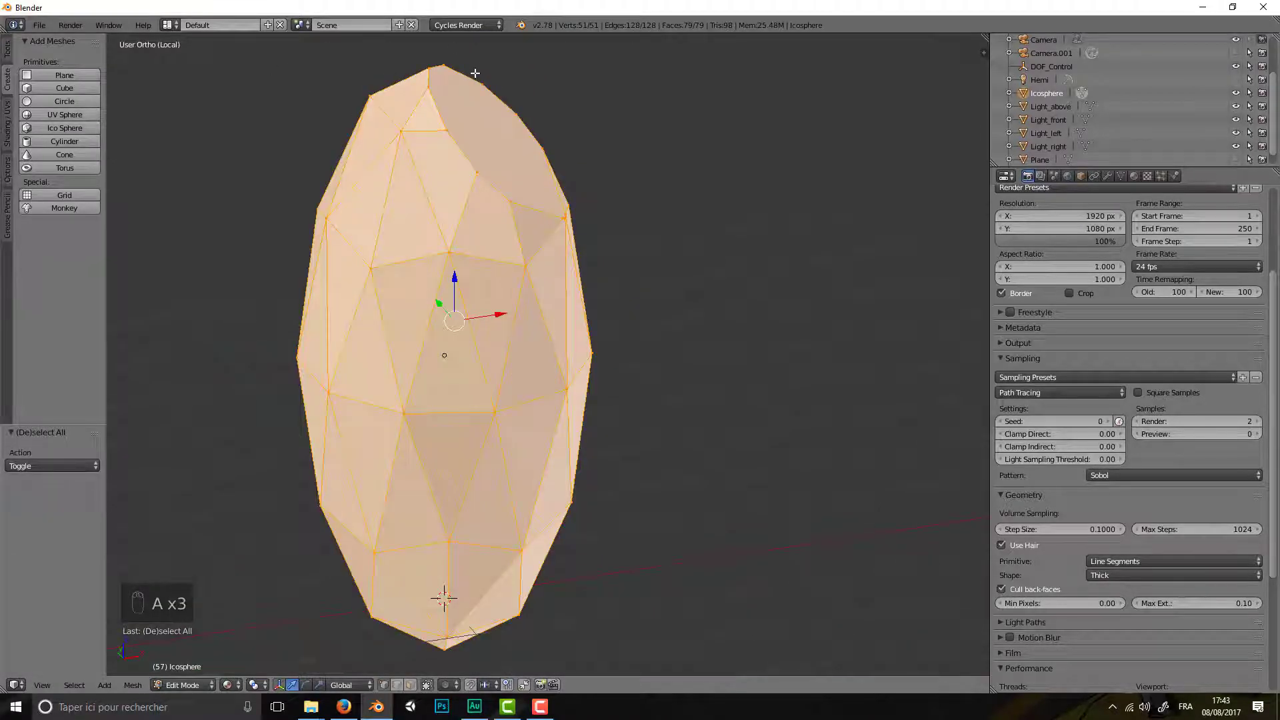
pyautogui.press('space')
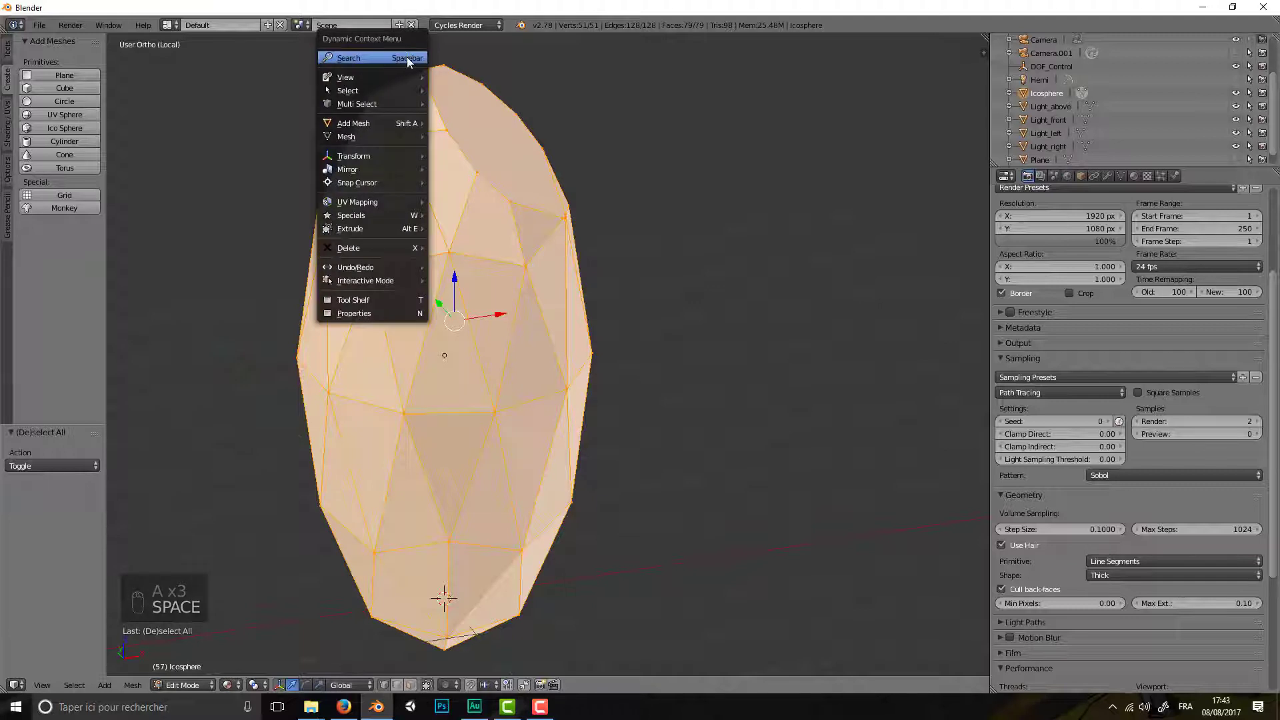
pyautogui.click(494, 81)
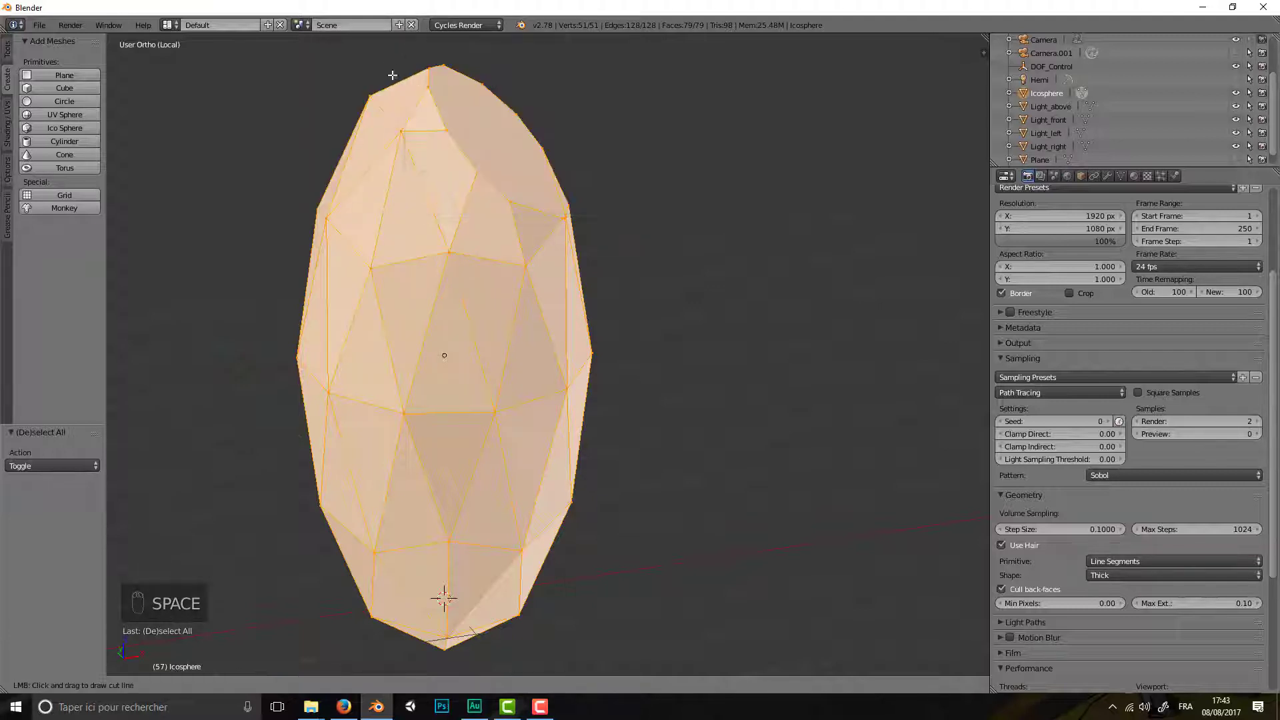
pyautogui.moveTo(413, 46); pyautogui.dragTo(454, 2)
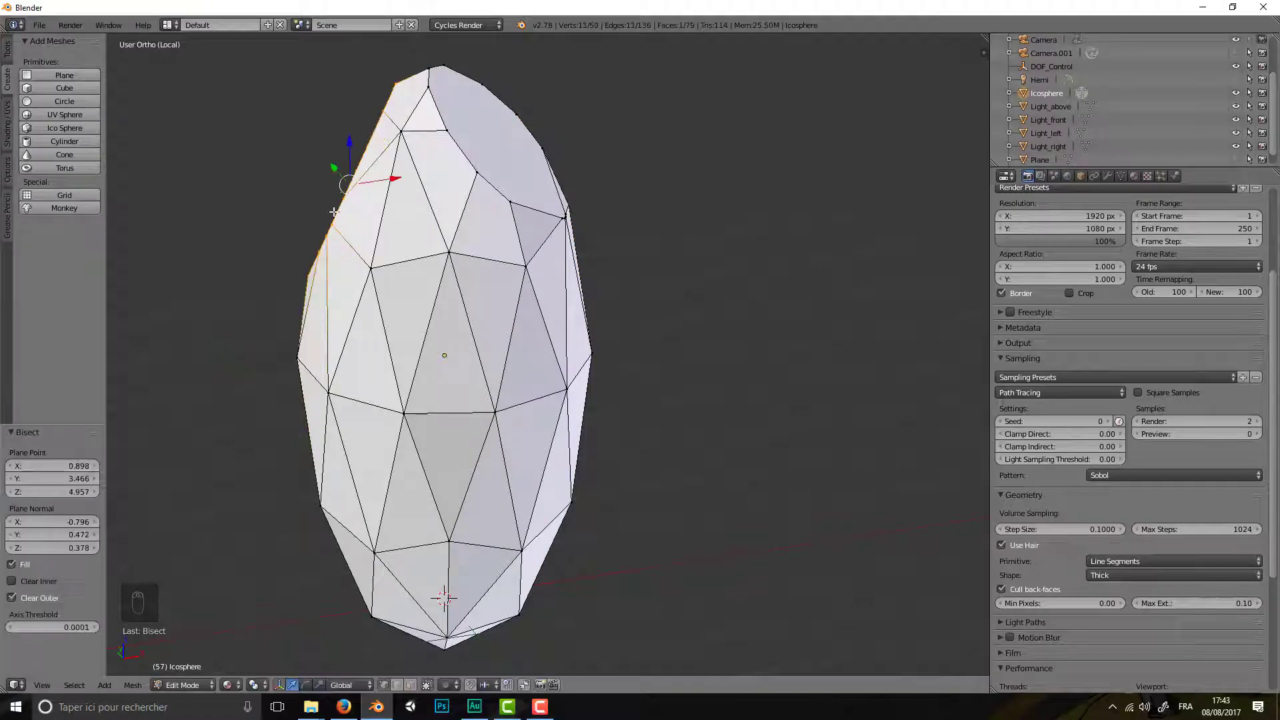
# - Select the whole mesh and bisect it diagonally across the tip, just above the second cut facet
pyautogui.moveTo(403, 190); pyautogui.dragTo(492, 217, button='middle')
pyautogui.moveTo(498, 187); pyautogui.dragTo(487, 197, button='middle')
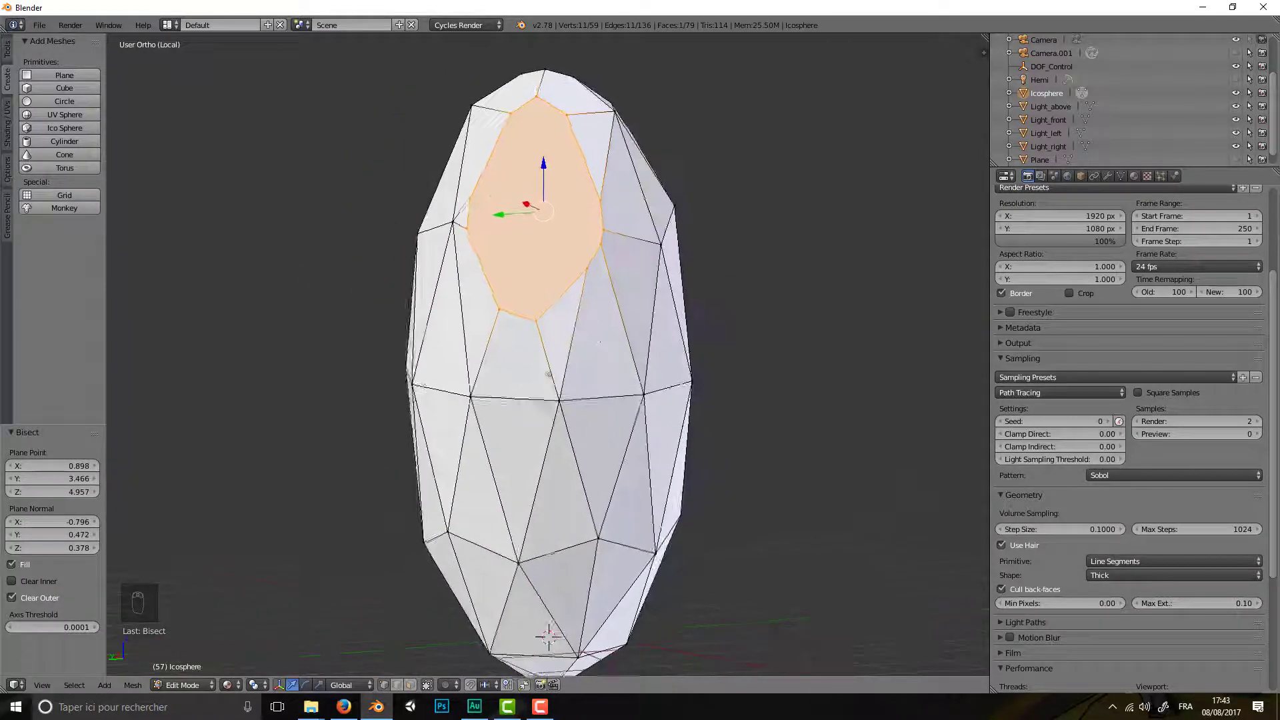
pyautogui.moveTo(740, 296); pyautogui.dragTo(807, 313, button='middle')
pyautogui.press('space')
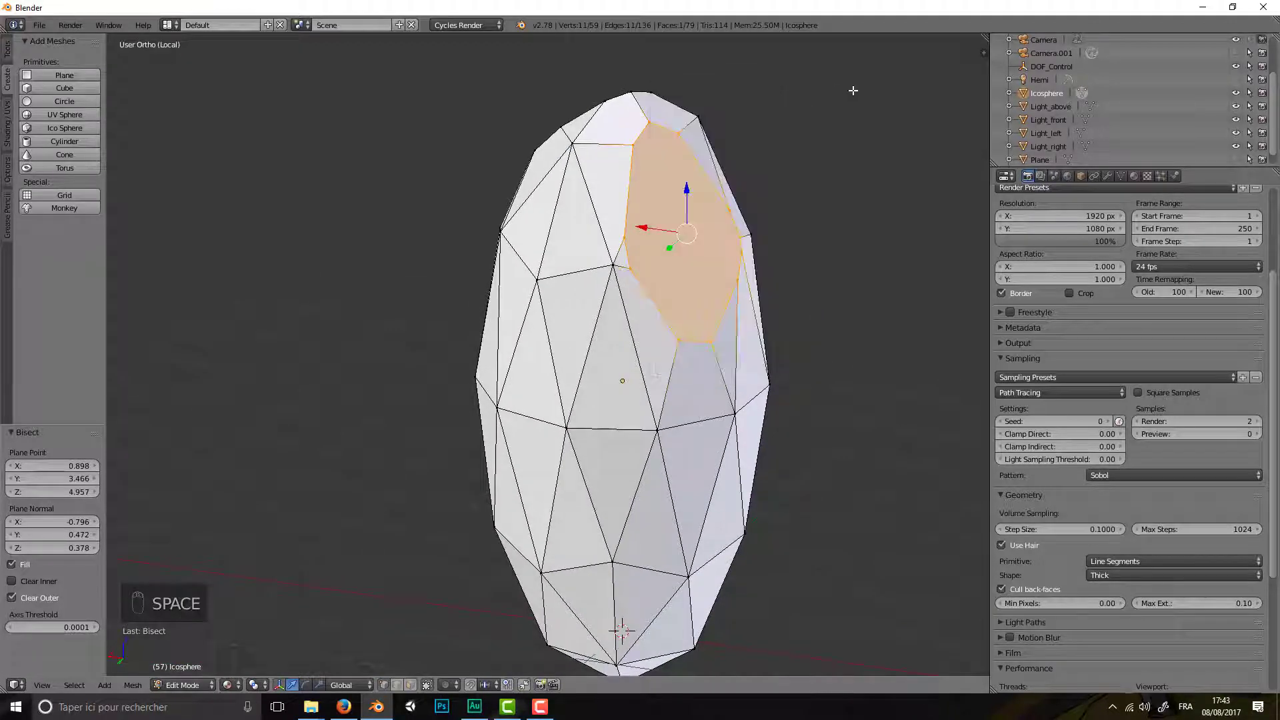
pyautogui.press('a')
pyautogui.press('a')
pyautogui.press('space')
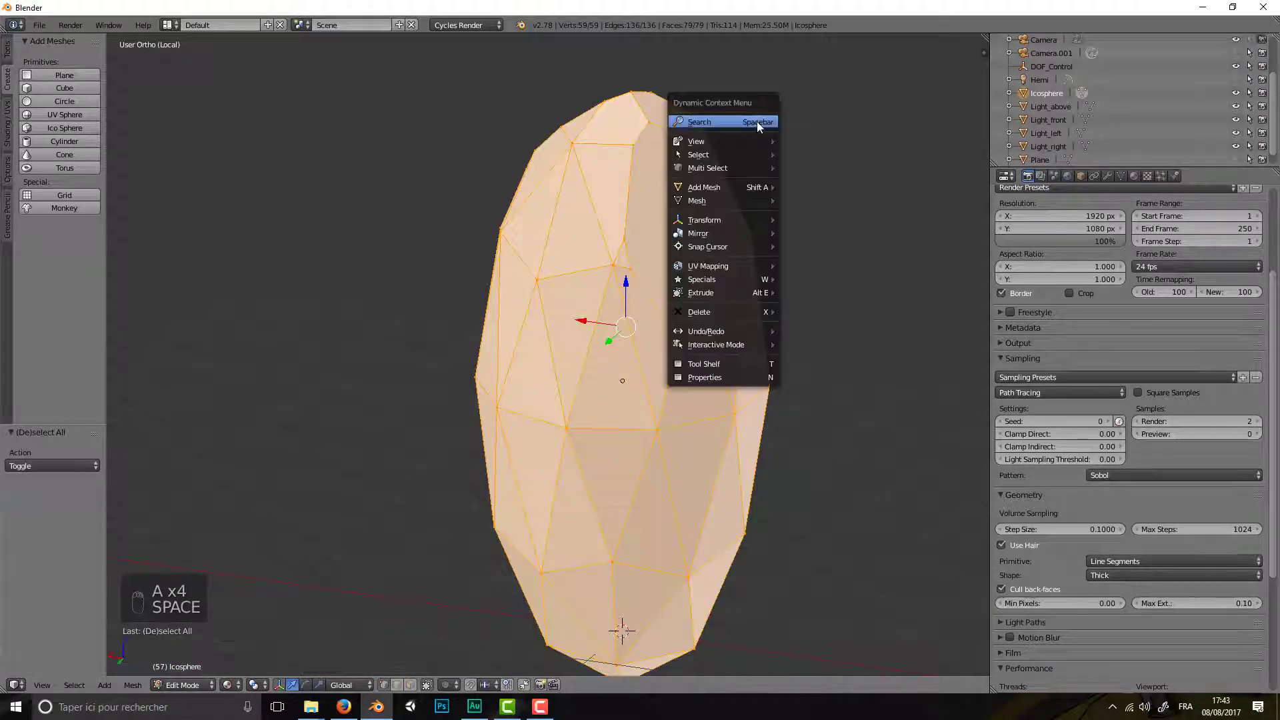
pyautogui.click(759, 123)
pyautogui.click(814, 146)
pyautogui.moveTo(575, 67); pyautogui.dragTo(704, 146)
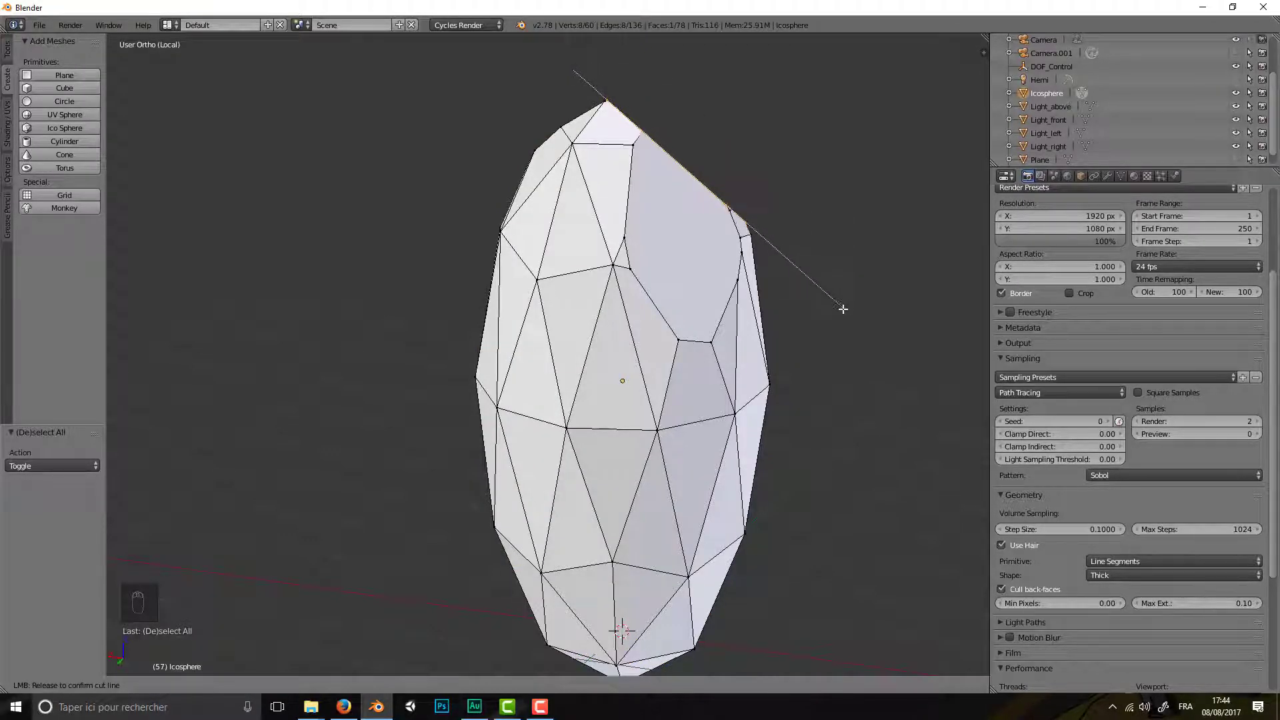
pyautogui.moveTo(843, 309); pyautogui.dragTo(843, 306)
# - Reselect the whole mesh and slice off the untouched upper shoulder beside the tip with a diagonal bisect
pyautogui.moveTo(843, 277); pyautogui.dragTo(734, 210, button='middle')
pyautogui.moveTo(662, 268); pyautogui.dragTo(433, 186, button='middle')
pyautogui.press('space')
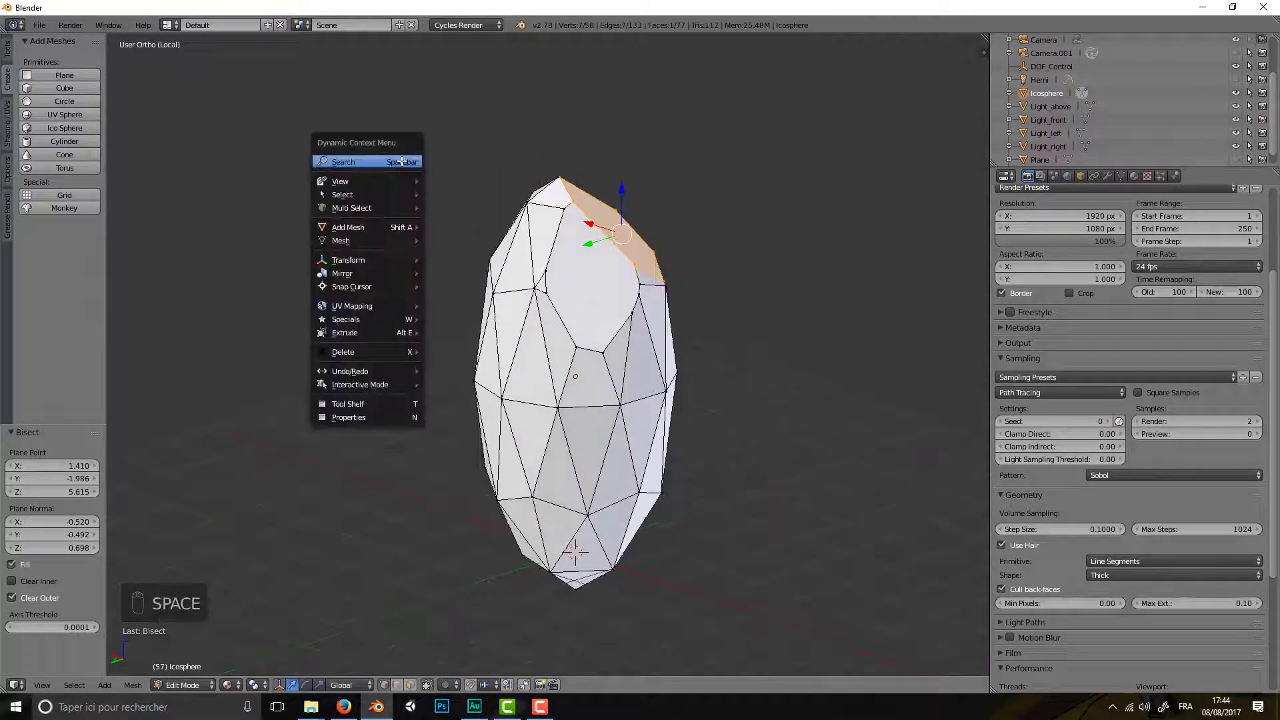
pyautogui.press('a')
pyautogui.press('a')
pyautogui.press('a')
pyautogui.press('a')
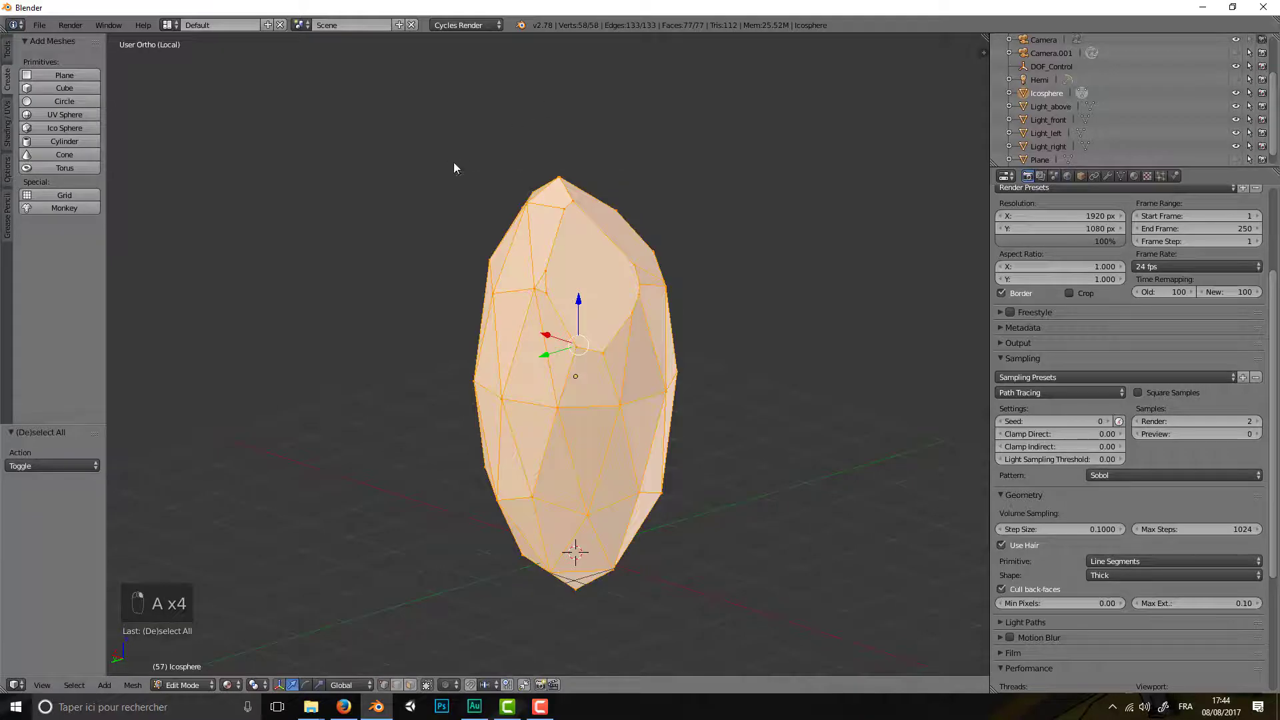
pyautogui.press('space')
pyautogui.click(454, 165)
pyautogui.click(526, 187)
pyautogui.moveTo(560, 166); pyautogui.dragTo(598, 120)
# - Orbit to a new side, select the whole mesh and bisect it with a steep cut down its flank
pyautogui.moveTo(459, 345); pyautogui.dragTo(511, 316, button='middle')
pyautogui.moveTo(566, 398); pyautogui.dragTo(520, 391, button='middle')
pyautogui.press('a')
pyautogui.press('a')
pyautogui.press('space')
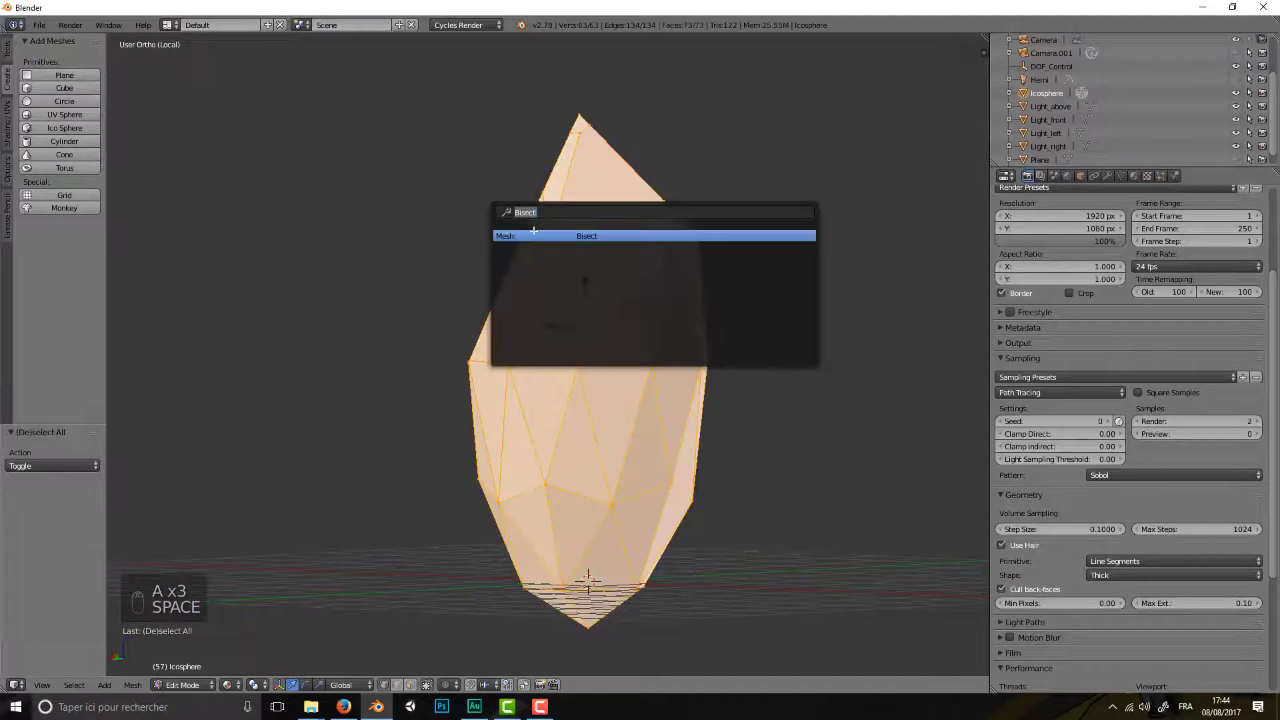
pyautogui.click(531, 231)
pyautogui.moveTo(509, 171); pyautogui.dragTo(508, 88)
# - Select everything again and bisect the mesh with a diagonal cut across its lower right flank
pyautogui.press('a')
pyautogui.moveTo(437, 287); pyautogui.dragTo(480, 293, button='middle')
pyautogui.press('a')
pyautogui.press('space')
pyautogui.press('Return')
pyautogui.moveTo(796, 289); pyautogui.dragTo(819, 332)
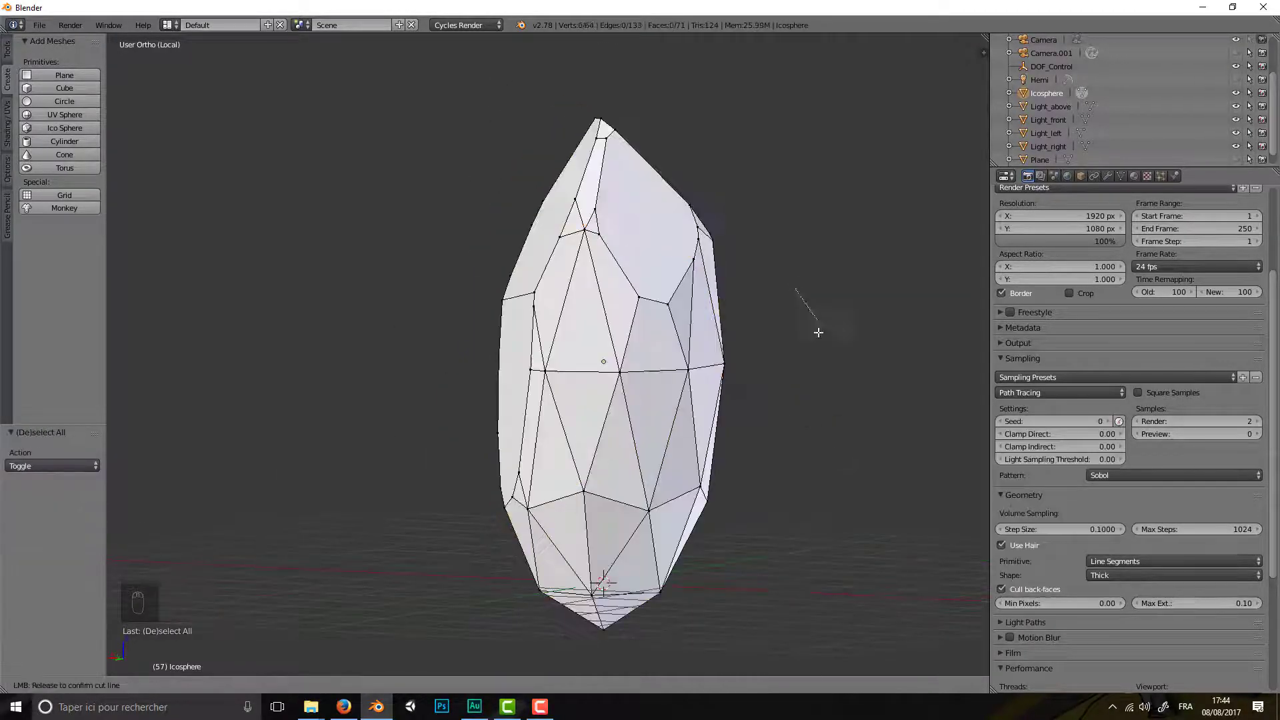
pyautogui.moveTo(692, 475); pyautogui.dragTo(690, 480)
# - Turn the mesh, reselect all of it and bisect it with a nearly vertical cut along its right side
pyautogui.moveTo(693, 475); pyautogui.dragTo(829, 454, button='middle')
pyautogui.press('a')
pyautogui.press('a')
pyautogui.press('space')
pyautogui.click(877, 437)
pyautogui.moveTo(735, 139); pyautogui.dragTo(725, 475)
# - Reselect the whole mesh and slice a nearly vertical facet off its left side with Bisect
pyautogui.moveTo(723, 470)
pyautogui.mouseDown(button='middle')
pyautogui.moveTo(633, 467)
pyautogui.moveTo(715, 463)
pyautogui.mouseUp(button='middle')
pyautogui.press('a')
pyautogui.press('a')
pyautogui.press('space')
pyautogui.click(560, 171)
pyautogui.moveTo(551, 534); pyautogui.dragTo(522, 74)
# - View another side, reselect the whole mesh and bisect it with a diagonal cut across its lower left flank
pyautogui.moveTo(440, 190); pyautogui.dragTo(383, 234, button='middle')
pyautogui.press('a')
pyautogui.press('a')
pyautogui.press('space')
pyautogui.click(426, 287)
pyautogui.moveTo(474, 346); pyautogui.dragTo(441, 295)
# - Reselect the whole mesh and bisect it from top to bottom with a steep cut just inside its right edge
pyautogui.moveTo(707, 490)
pyautogui.mouseDown(button='middle')
pyautogui.moveTo(594, 467)
pyautogui.moveTo(707, 497)
pyautogui.moveTo(686, 497)
pyautogui.mouseUp(button='middle')
pyautogui.press('a')
pyautogui.press('a')
pyautogui.press('space')
pyautogui.click(881, 336)
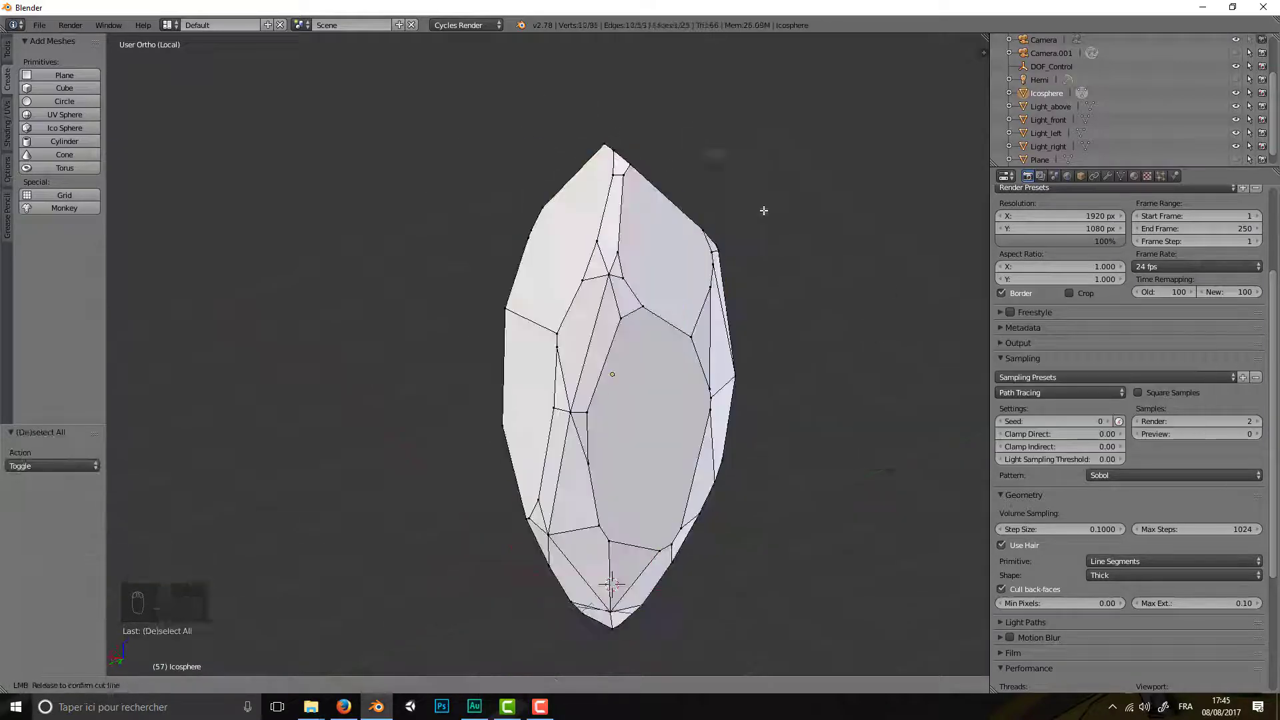
pyautogui.moveTo(700, 153); pyautogui.dragTo(725, 607)
# - View the opposite side, select the whole mesh and bisect a steep facet off its upper left side
pyautogui.moveTo(694, 467); pyautogui.dragTo(373, 375, button='middle')
pyautogui.press('a')
pyautogui.press('a')
pyautogui.moveTo(746, 489); pyautogui.dragTo(724, 470, button='middle')
pyautogui.press('space')
pyautogui.click(720, 460)
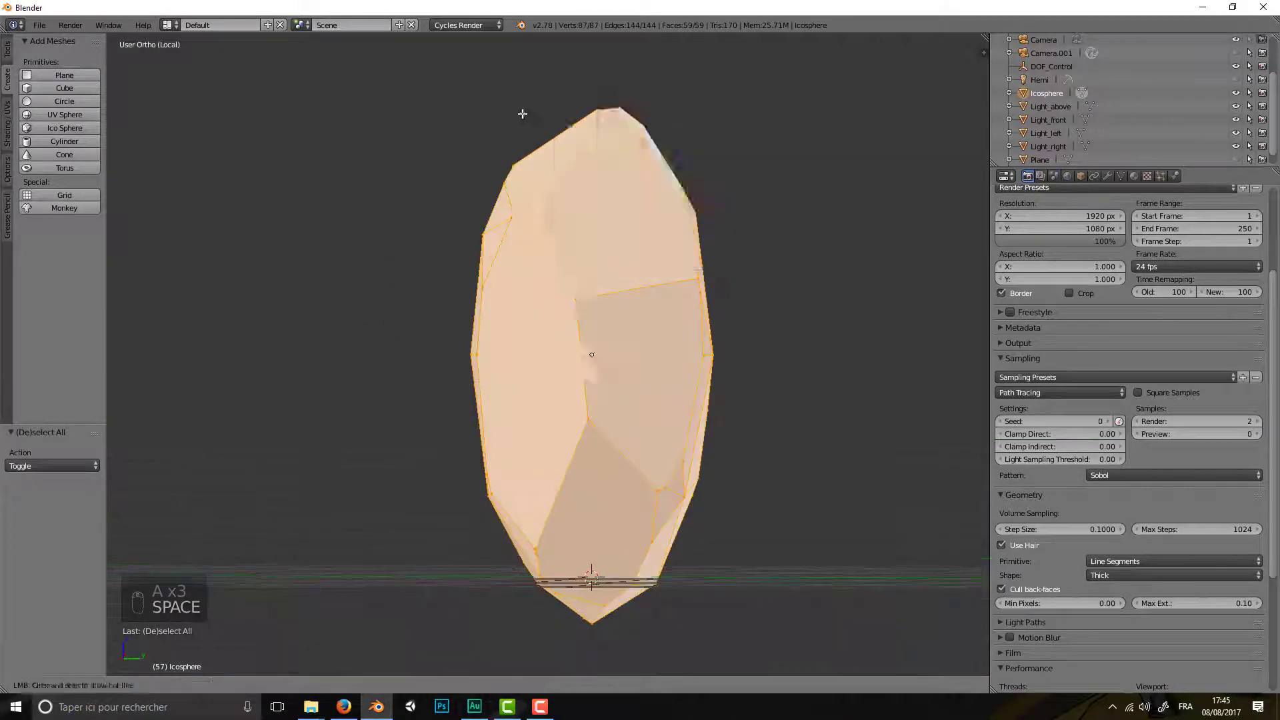
pyautogui.moveTo(521, 111); pyautogui.dragTo(535, 47)
# - Reselect the whole mesh and bisect it with a diagonal cut across the upper left shoulder near the tip
pyautogui.moveTo(414, 267); pyautogui.dragTo(352, 174, button='middle')
pyautogui.press('a')
pyautogui.press('a')
pyautogui.press('space')
pyautogui.click(350, 192)
pyautogui.moveTo(420, 133); pyautogui.dragTo(489, 40)
# - Reselect all of the mesh and bisect another steep facet off its left side, below the shoulder
pyautogui.press('a')
pyautogui.press('a')
pyautogui.press('a')
pyautogui.press('space')
pyautogui.click(508, 124)
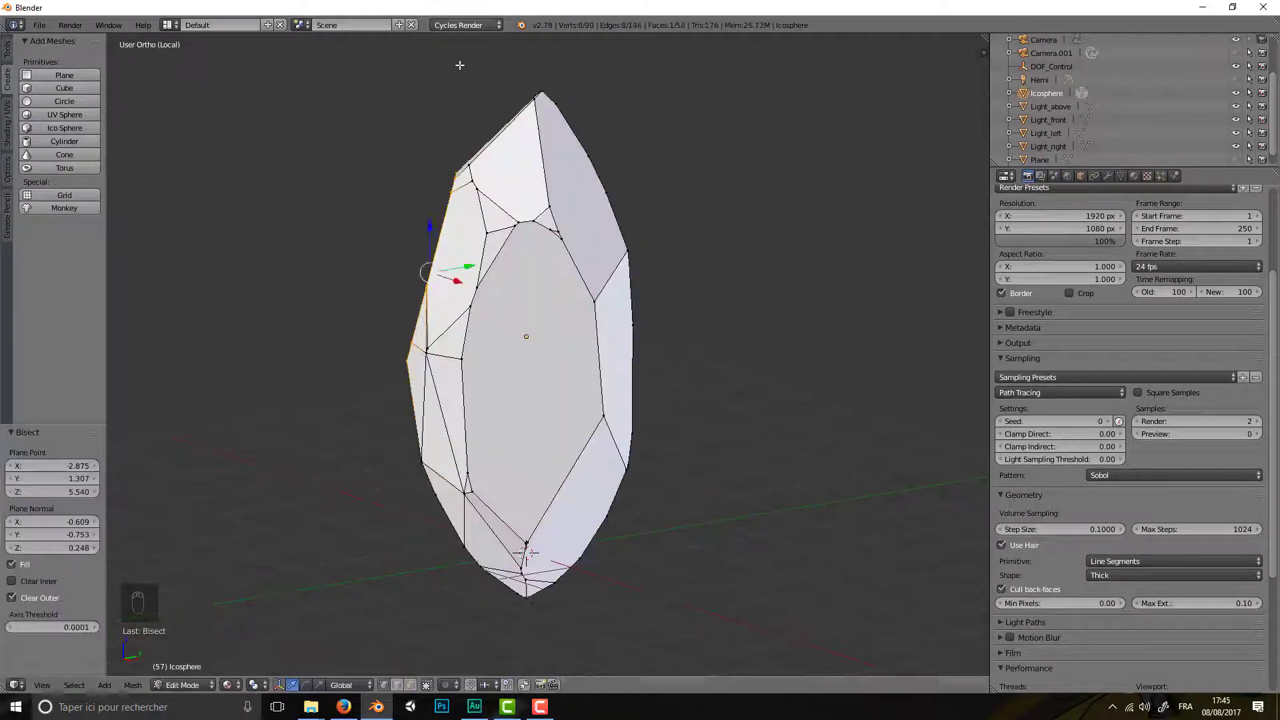
# - Turn the mesh, reselect all of it and bisect its lower left flank with a steep cut
pyautogui.moveTo(459, 67); pyautogui.dragTo(384, 287, button='middle')
pyautogui.press('a')
pyautogui.press('a')
pyautogui.press('space')
pyautogui.click(398, 308)
pyautogui.moveTo(458, 269); pyautogui.dragTo(450, 224)
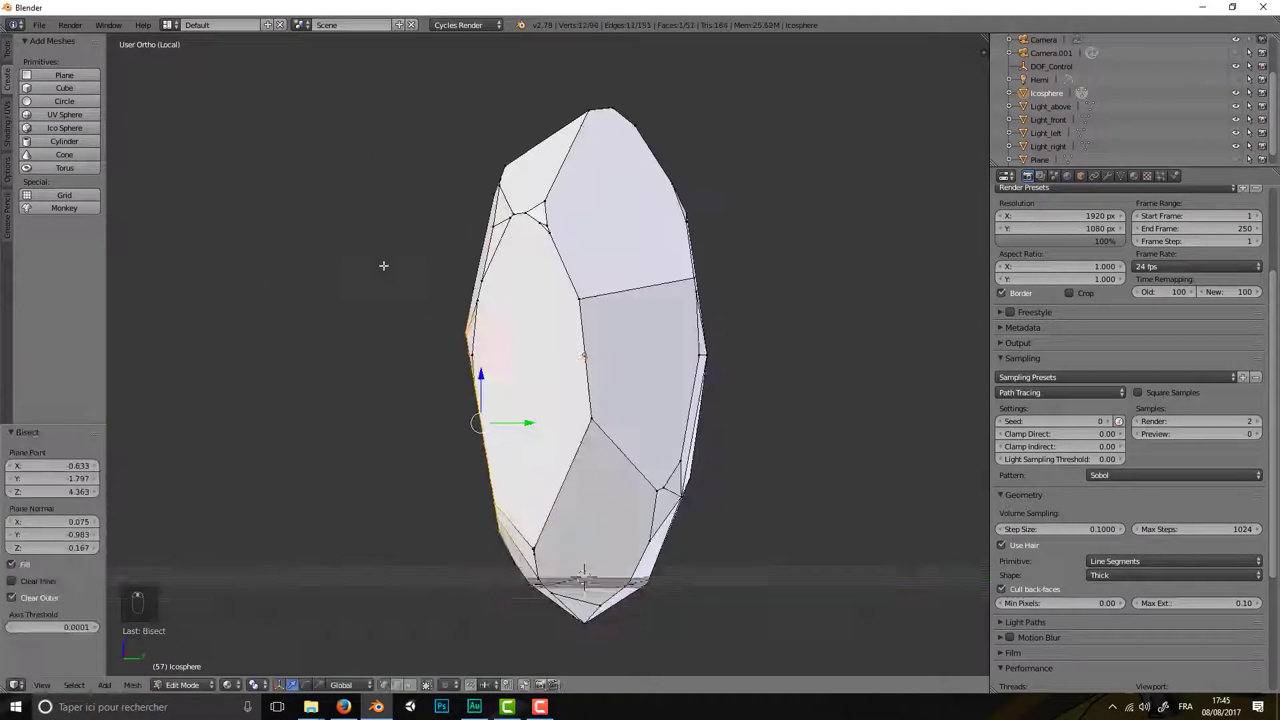
# - View the next side, select the whole mesh and bisect a diagonal facet off the top beside the tip
pyautogui.moveTo(383, 266); pyautogui.dragTo(658, 301, button='middle')
pyautogui.press('a')
pyautogui.press('a')
pyautogui.press('a')
pyautogui.press('space')
pyautogui.click(502, 100)
pyautogui.moveTo(518, 79); pyautogui.dragTo(568, 70)
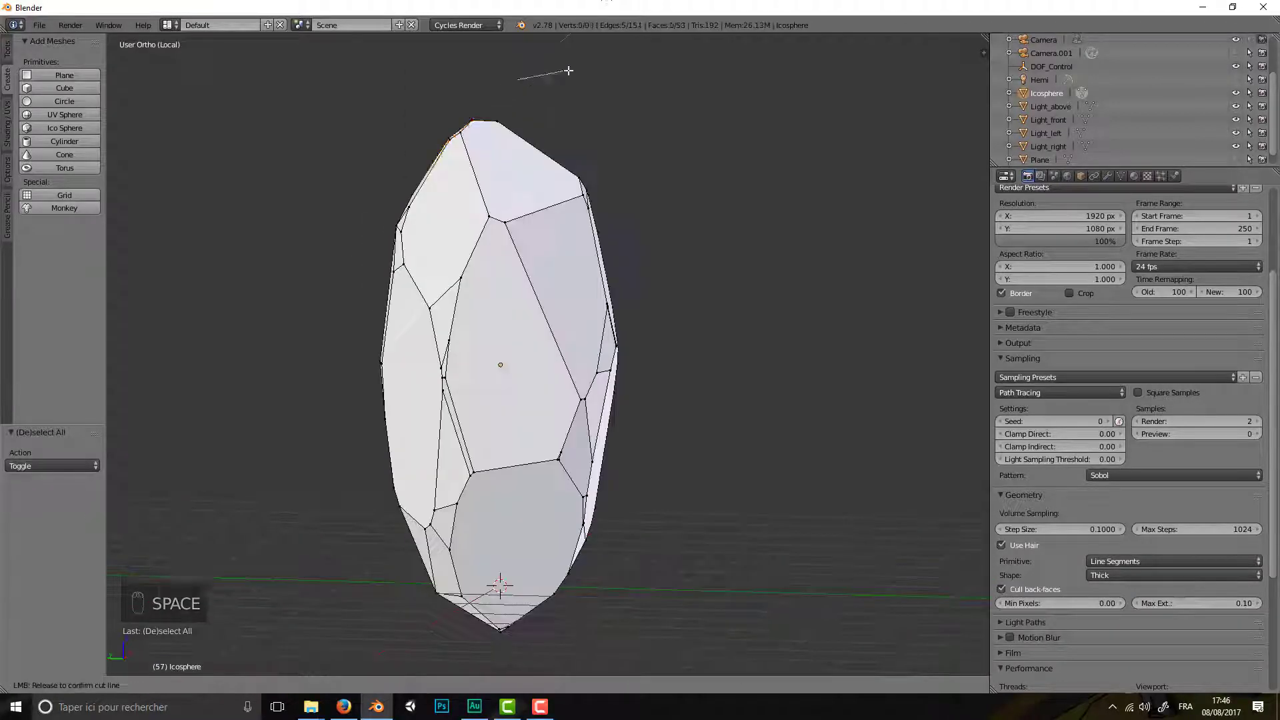
pyautogui.moveTo(581, 2); pyautogui.dragTo(581, 4)
# - Select the whole mesh from a new angle and bisect a nearly vertical facet off its side around mid-height
pyautogui.moveTo(414, 195); pyautogui.dragTo(618, 452, button='middle')
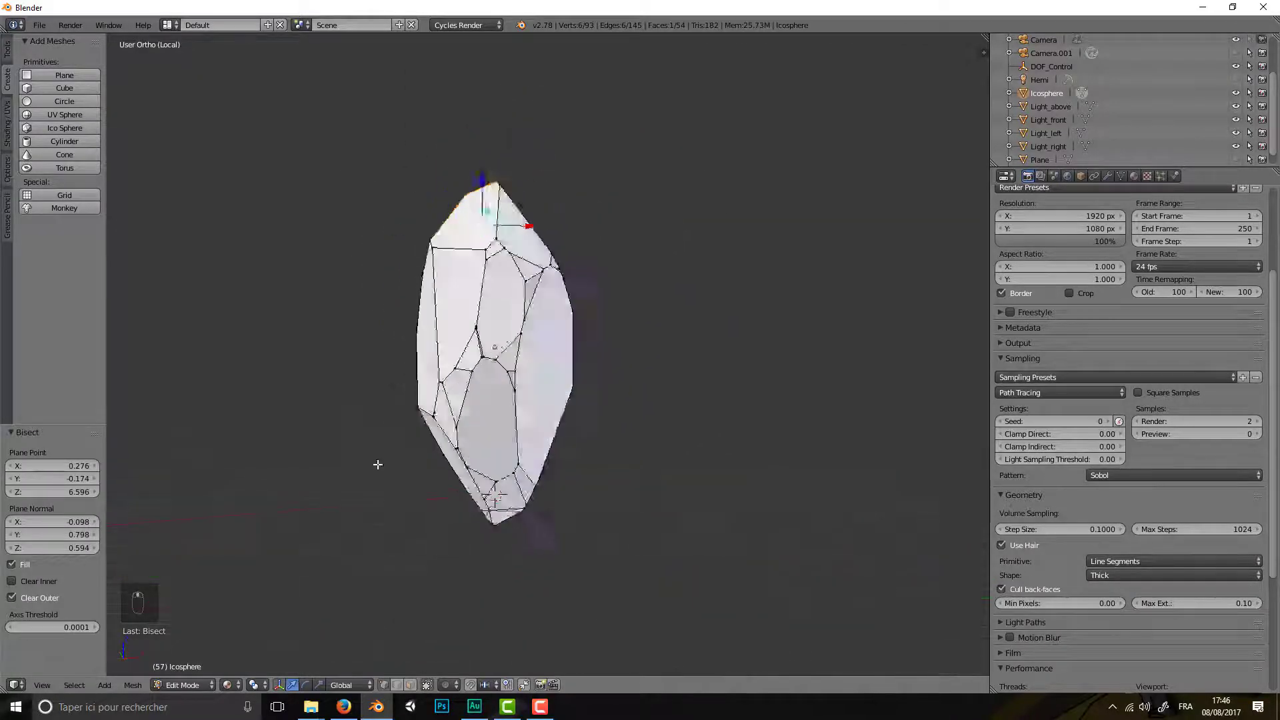
pyautogui.press('a')
pyautogui.press('a')
pyautogui.press('a')
pyautogui.press('space')
pyautogui.click(522, 280)
pyautogui.moveTo(508, 215); pyautogui.dragTo(505, 141)
# - Orbit around the mesh, reselect all of it and bisect a steep facet off its upper side below the tip
pyautogui.moveTo(546, 174); pyautogui.dragTo(692, 201, button='middle')
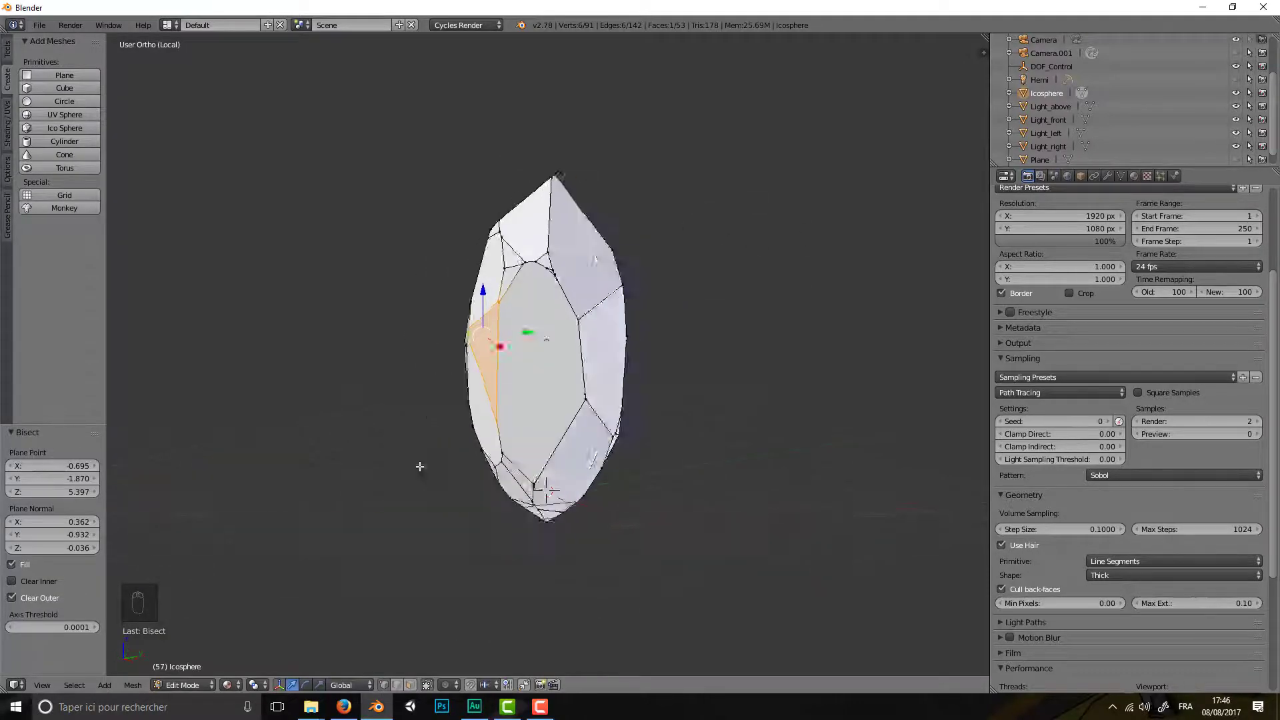
pyautogui.moveTo(420, 467); pyautogui.dragTo(307, 467, button='middle')
pyautogui.press('a')
pyautogui.press('a')
pyautogui.press('space')
pyautogui.click(526, 214)
pyautogui.press('Return')
pyautogui.moveTo(566, 162); pyautogui.dragTo(571, 137)
# - Reselect the whole mesh from another side and bisect one more oblique facet off its outer surface
pyautogui.moveTo(572, 137); pyautogui.dragTo(606, 192, button='middle')
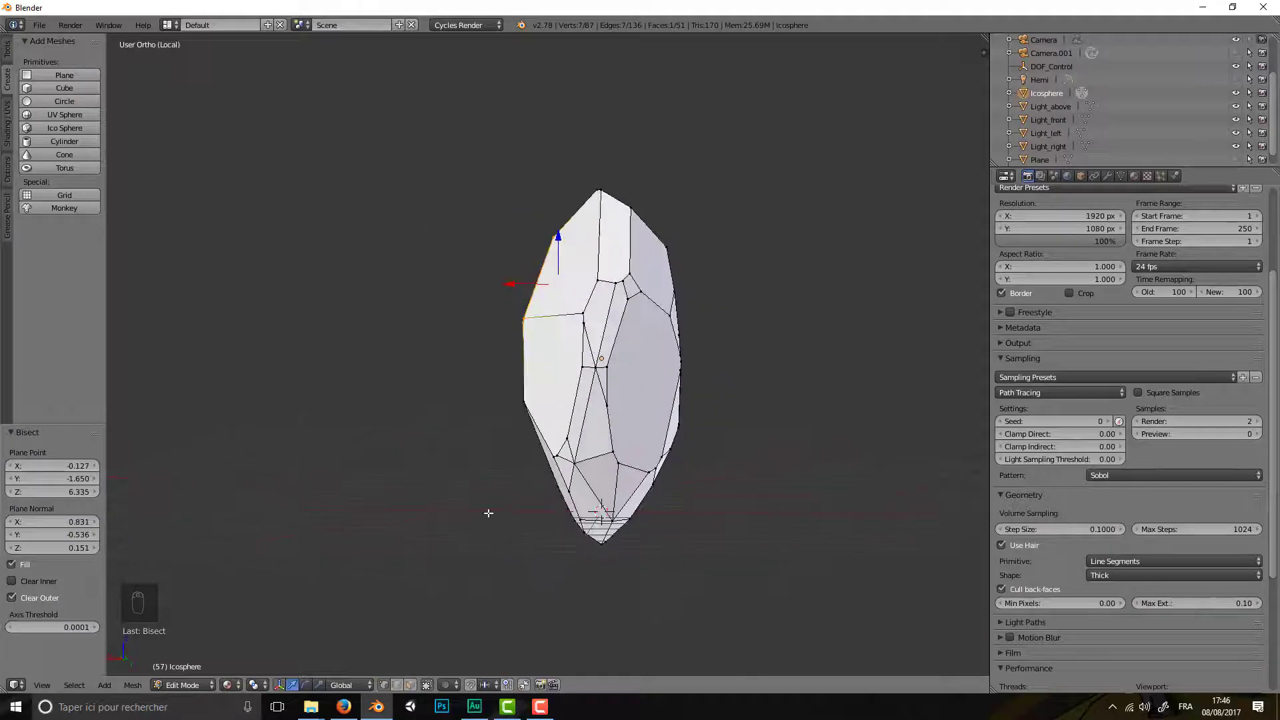
pyautogui.moveTo(324, 444); pyautogui.dragTo(328, 497, button='middle')
pyautogui.press('a')
pyautogui.press('a')
pyautogui.press('space')
pyautogui.press('Return')
pyautogui.moveTo(409, 306); pyautogui.dragTo(371, 206)
# - Select the whole mesh and bisect off its pointed bottom end to give it a slightly tilted flat base
pyautogui.moveTo(371, 206)
pyautogui.mouseDown(button='middle')
pyautogui.moveTo(584, 201)
pyautogui.moveTo(674, 506)
pyautogui.mouseUp(button='middle')
pyautogui.press('a')
pyautogui.press('a')
pyautogui.press('space')
pyautogui.press('Return')
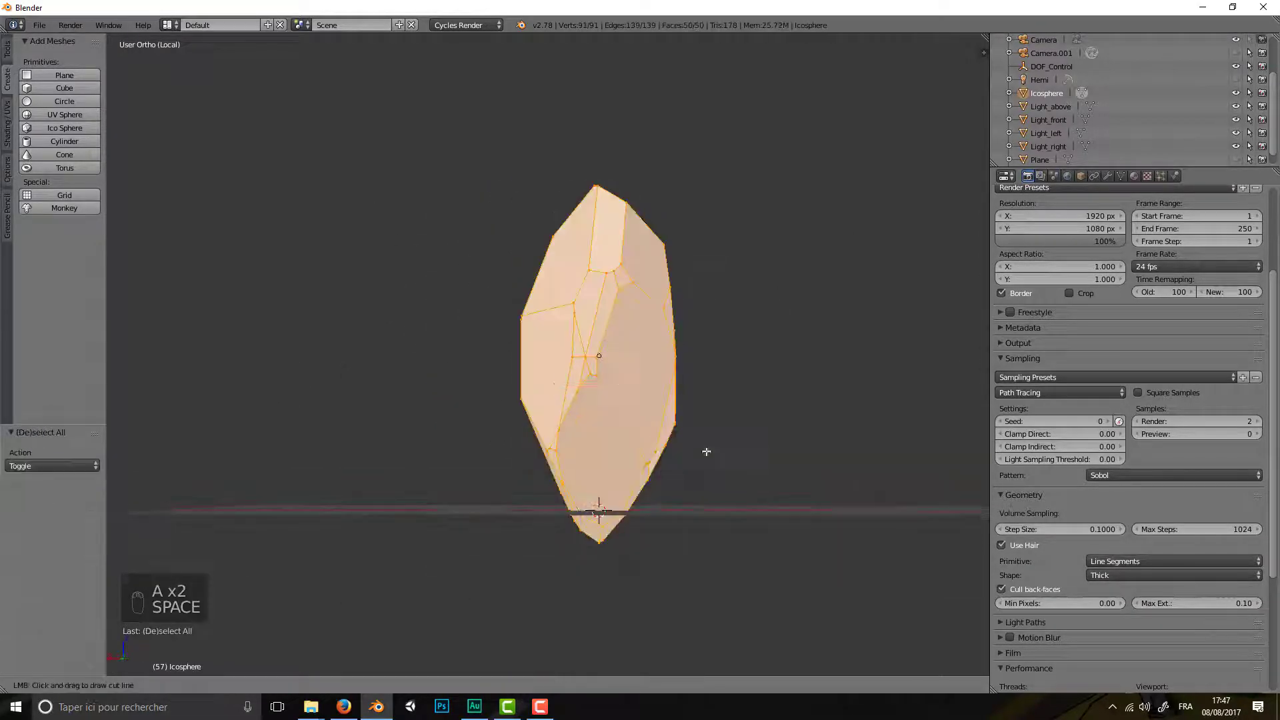
pyautogui.moveTo(692, 486); pyautogui.dragTo(508, 551)
# - Reselect the whole mesh from the next side and bisect a steep facet off its upper left flank
pyautogui.moveTo(507, 551); pyautogui.dragTo(840, 618, button='middle')
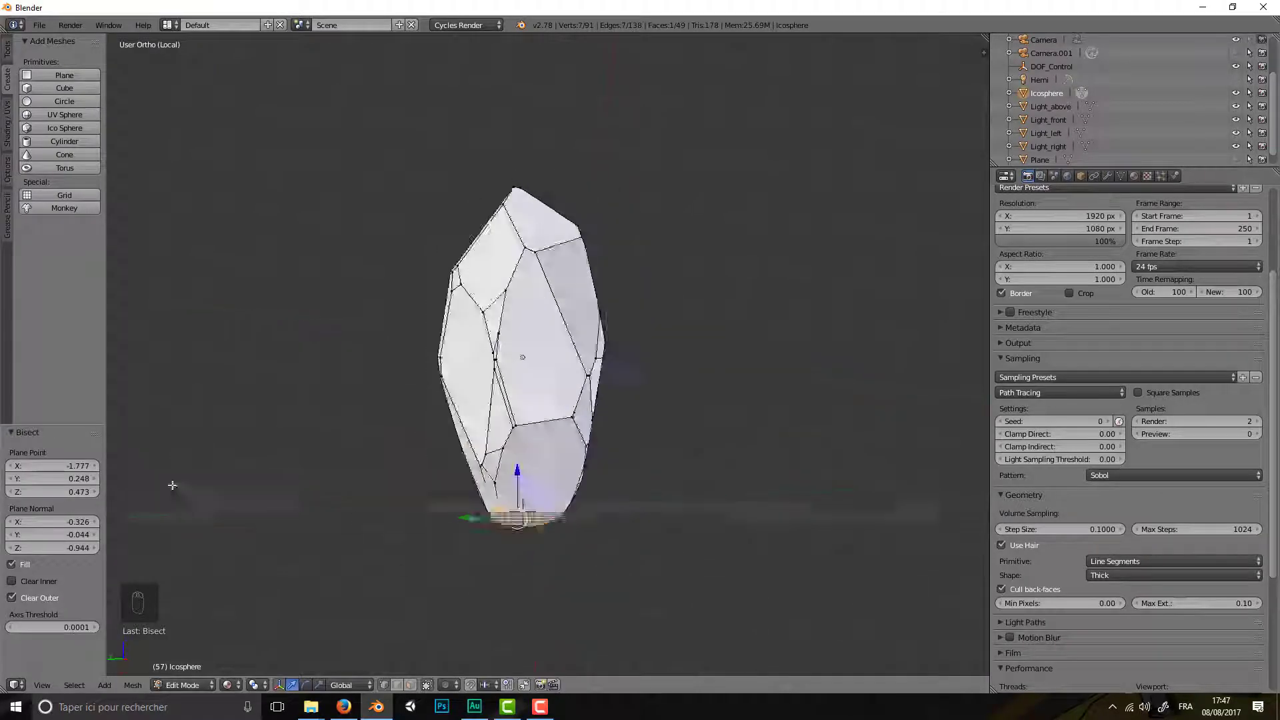
pyautogui.moveTo(169, 496); pyautogui.dragTo(200, 492, button='middle')
pyautogui.press('a')
pyautogui.press('a')
pyautogui.press('space')
pyautogui.press('Return')
pyautogui.moveTo(437, 392); pyautogui.dragTo(490, 104)
# - Select the whole faceted mesh and add a Triangulate modifier to it
pyautogui.moveTo(490, 104); pyautogui.dragTo(713, 340, button='middle')
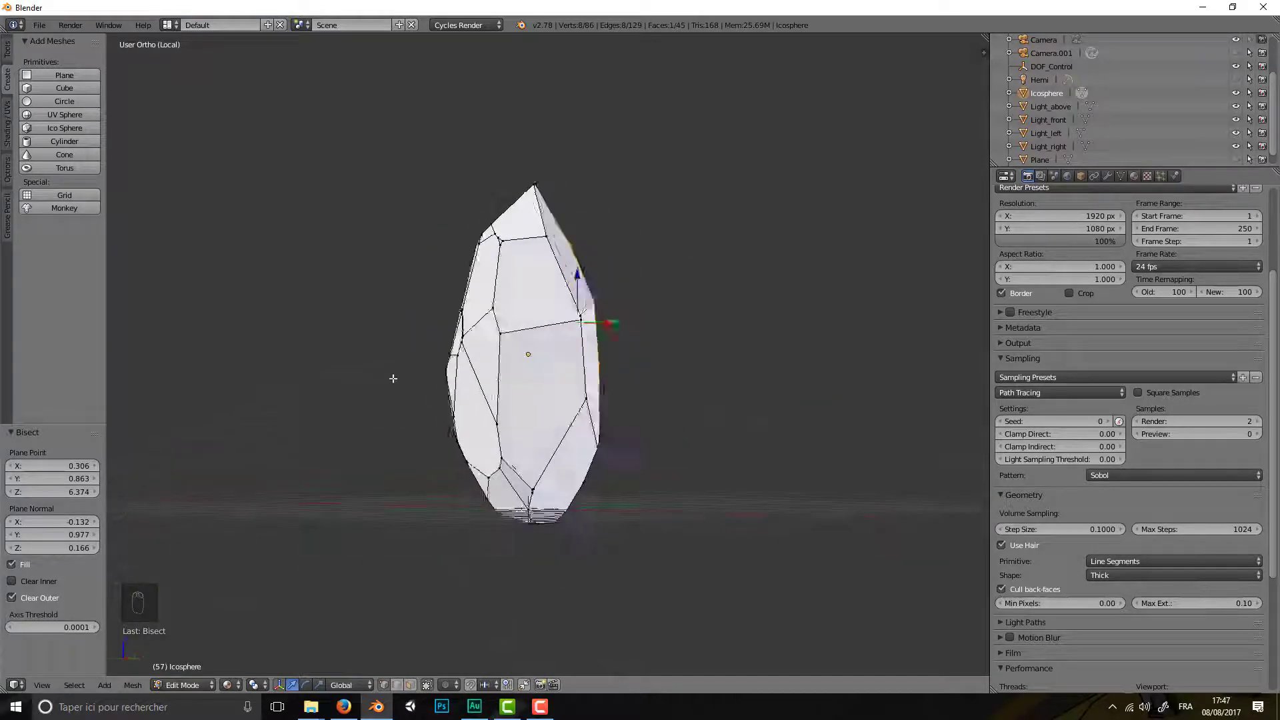
pyautogui.moveTo(418, 394); pyautogui.dragTo(665, 464, button='middle')
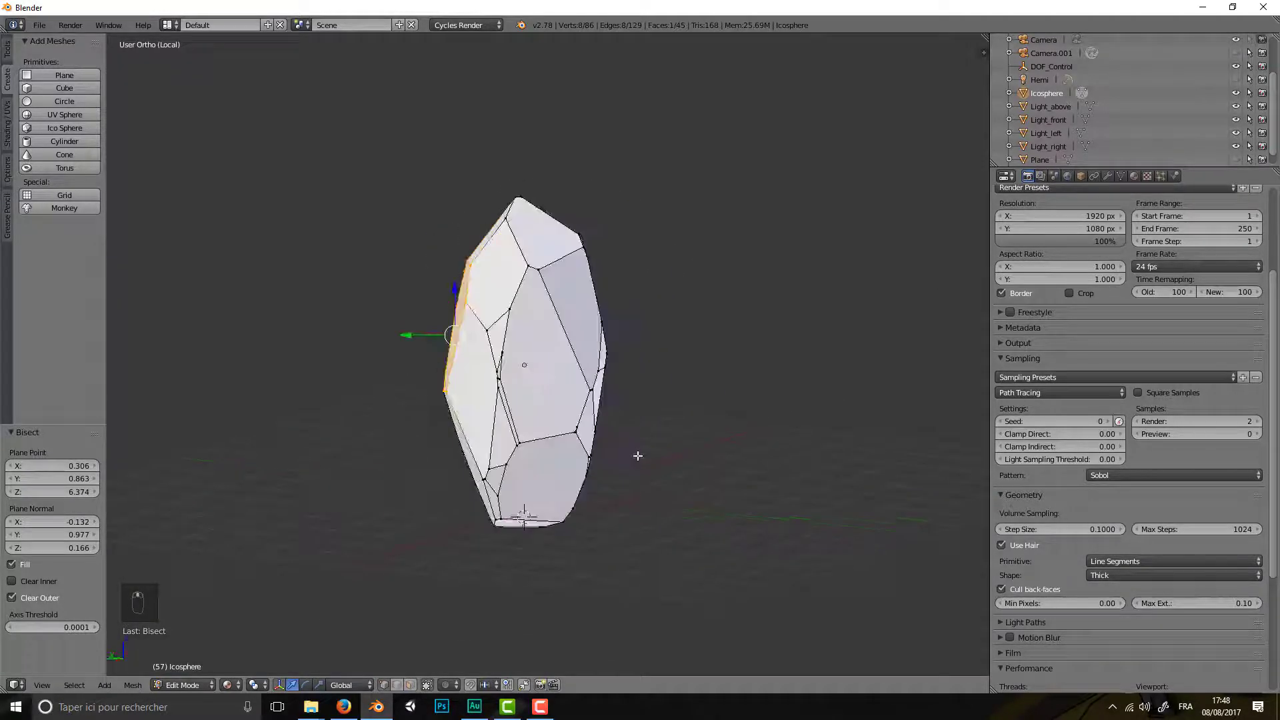
pyautogui.moveTo(680, 388); pyautogui.dragTo(691, 422, button='middle')
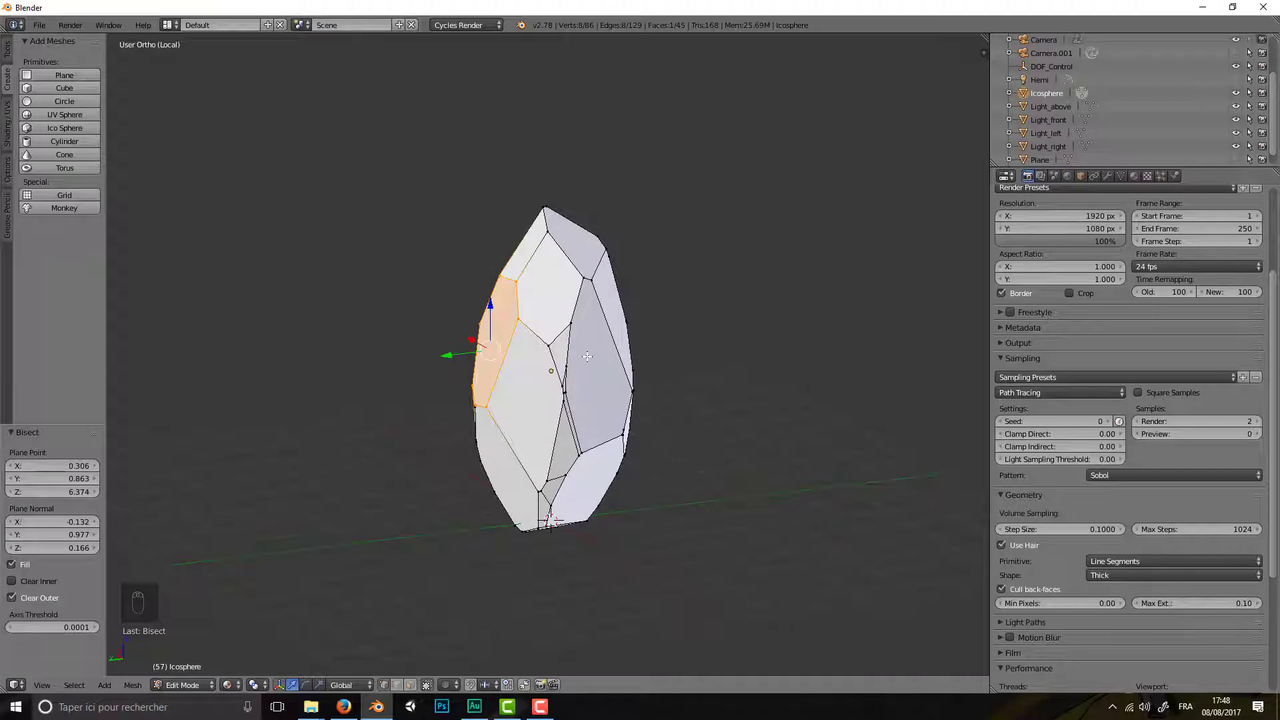
pyautogui.click(1107, 176)
pyautogui.click(1078, 219)
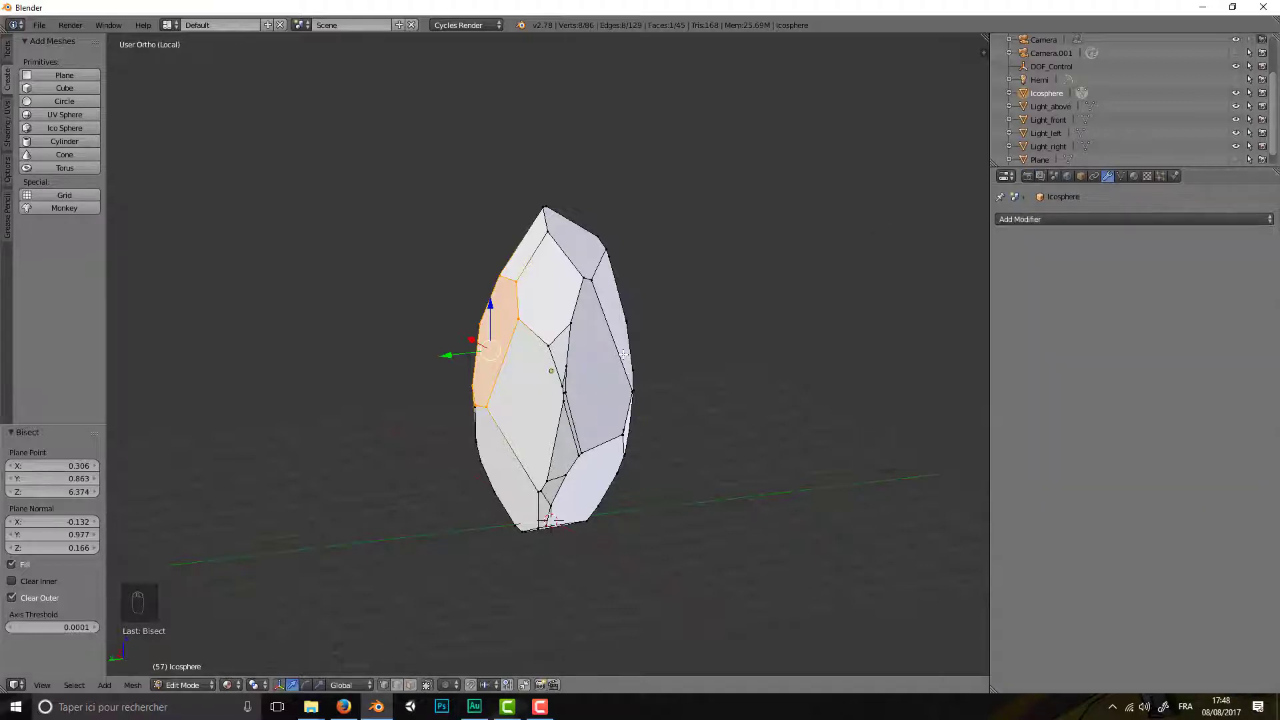
pyautogui.press('a')
pyautogui.press('a')
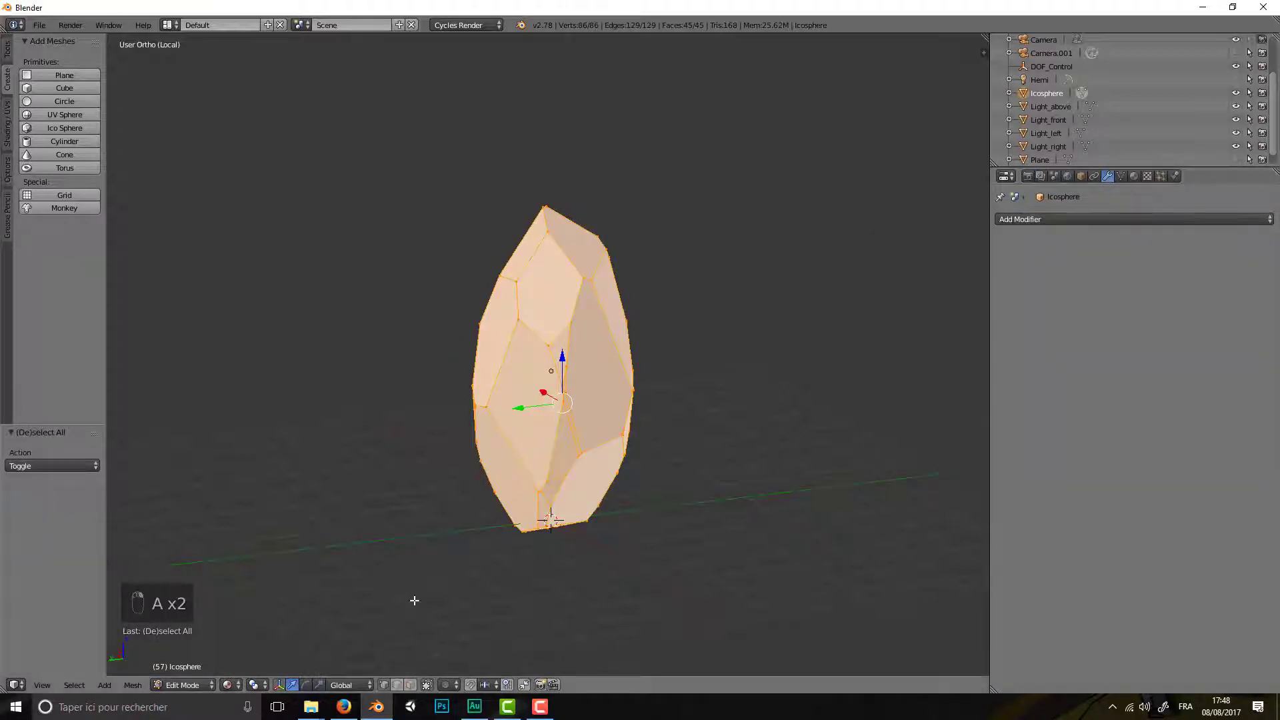
pyautogui.click(1074, 220)
pyautogui.click(1010, 452)
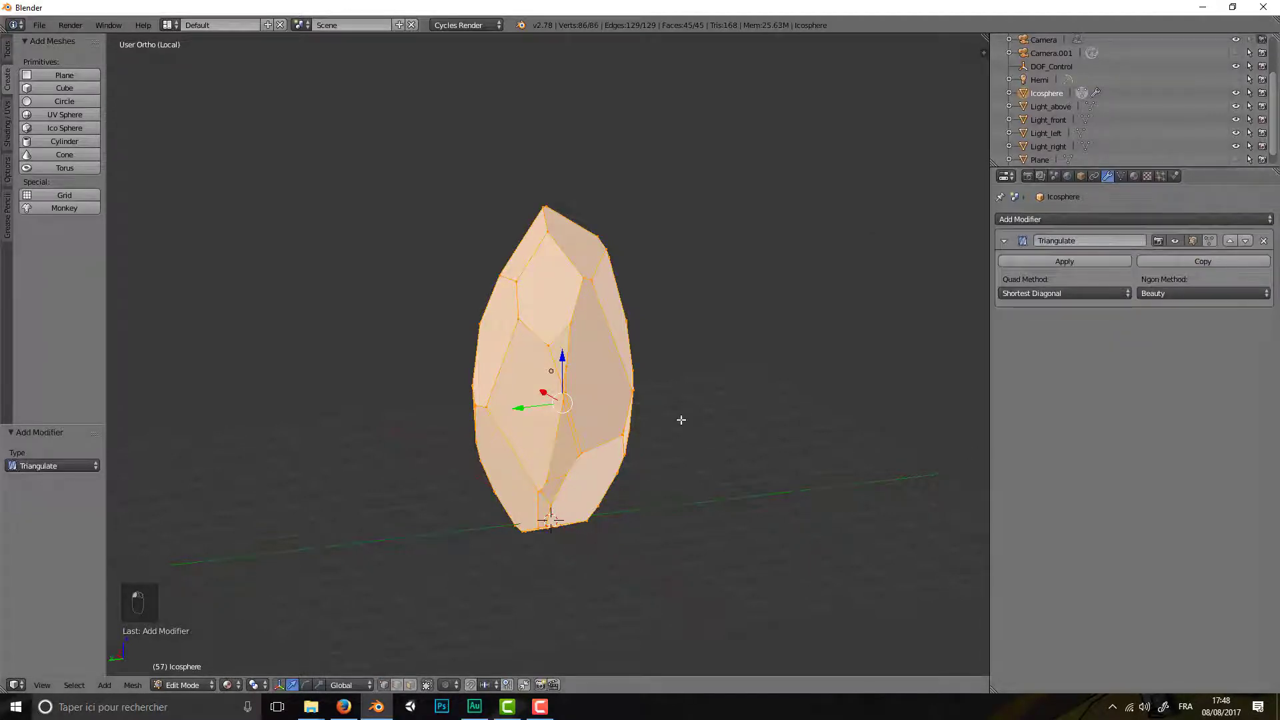
pyautogui.moveTo(674, 421); pyautogui.dragTo(533, 450, button='middle')
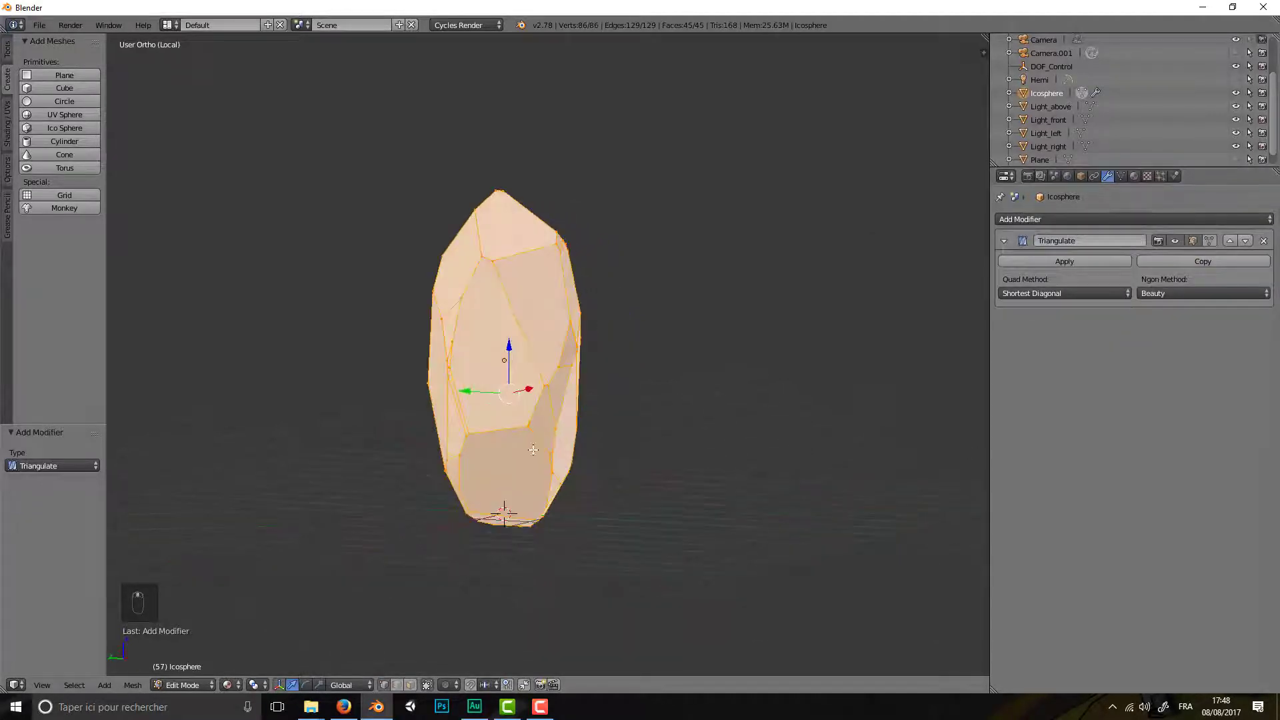
# - Leave mesh editing and apply the Triangulate modifier to the faceted rock in Object Mode
pyautogui.click(198, 683)
pyautogui.click(189, 672)
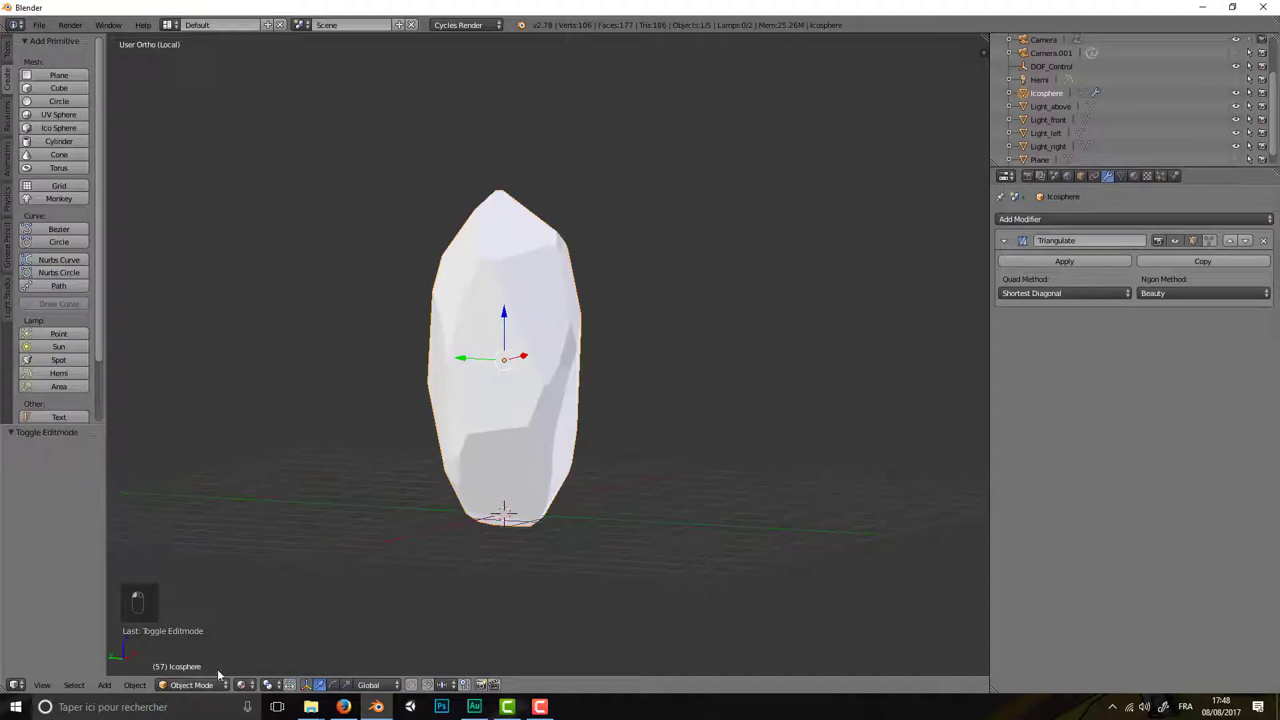
pyautogui.click(194, 684)
pyautogui.click(187, 655)
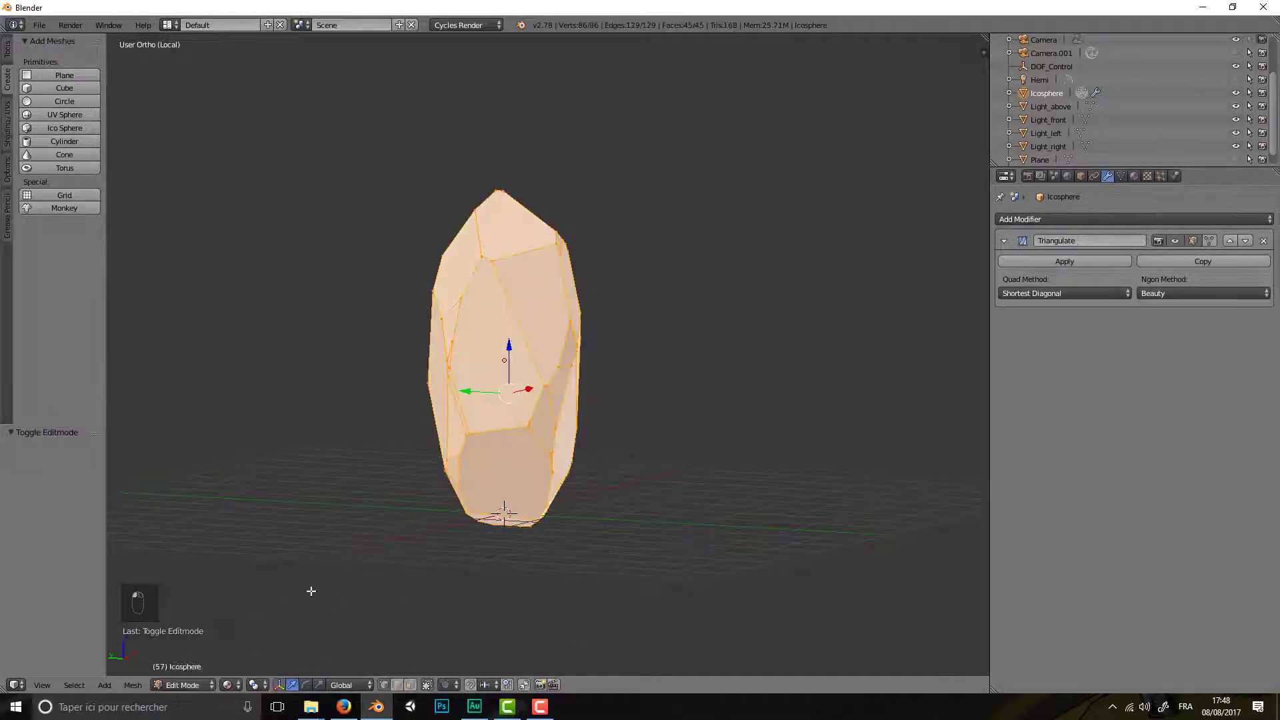
pyautogui.click(193, 685)
pyautogui.click(196, 669)
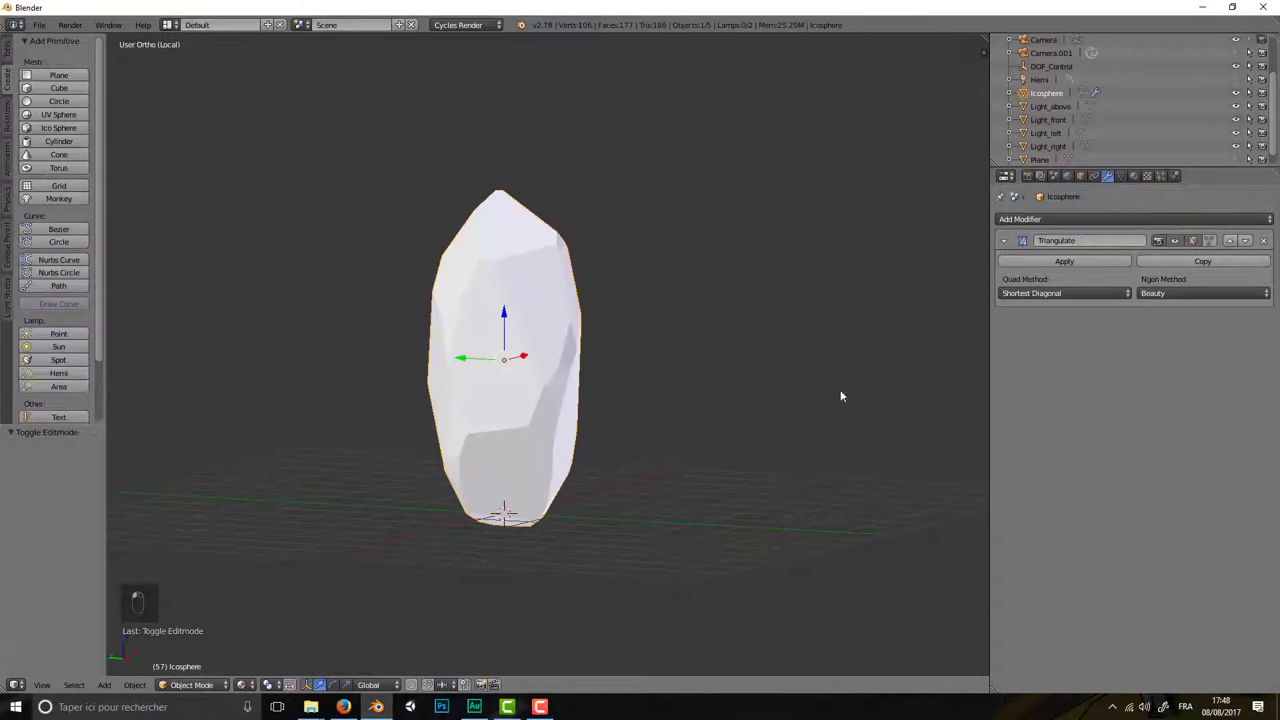
pyautogui.click(1076, 260)
# - Examine the rock's triangulated edges from several sides in Edit Mode, closing in on the facets, and return to Object Mode
pyautogui.click(198, 685)
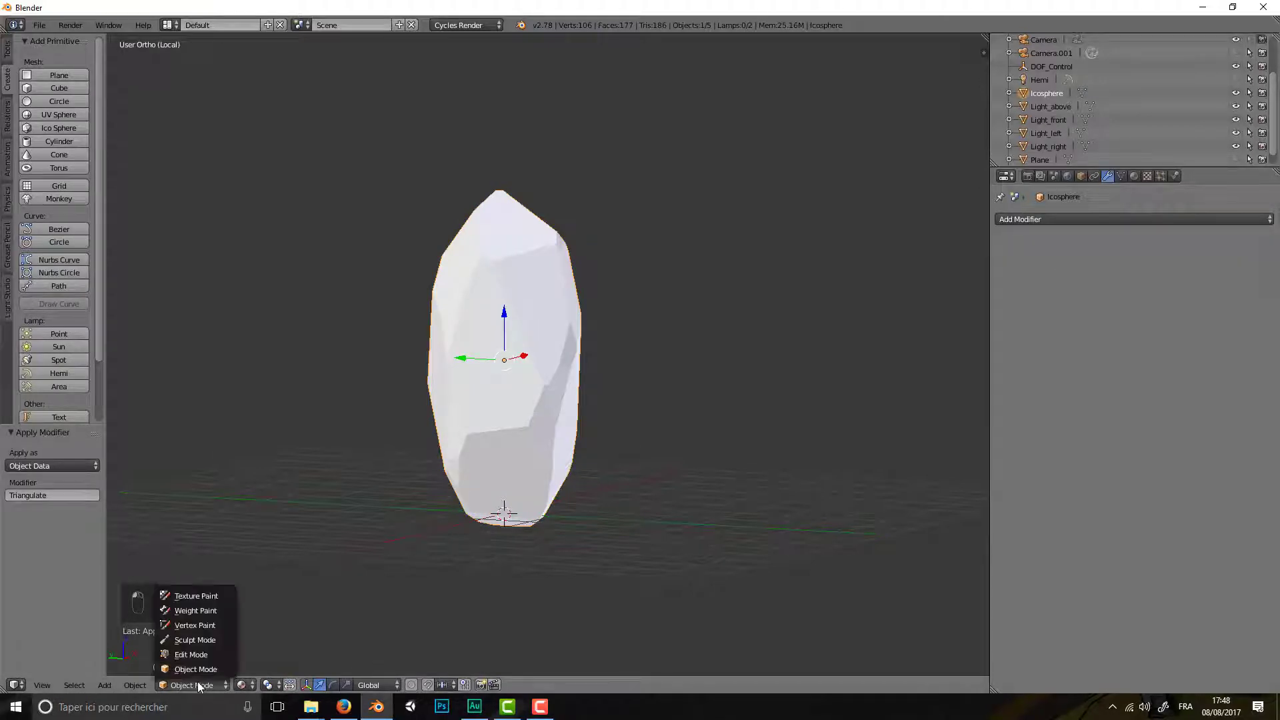
pyautogui.click(187, 655)
pyautogui.scroll(5, 536, 276)
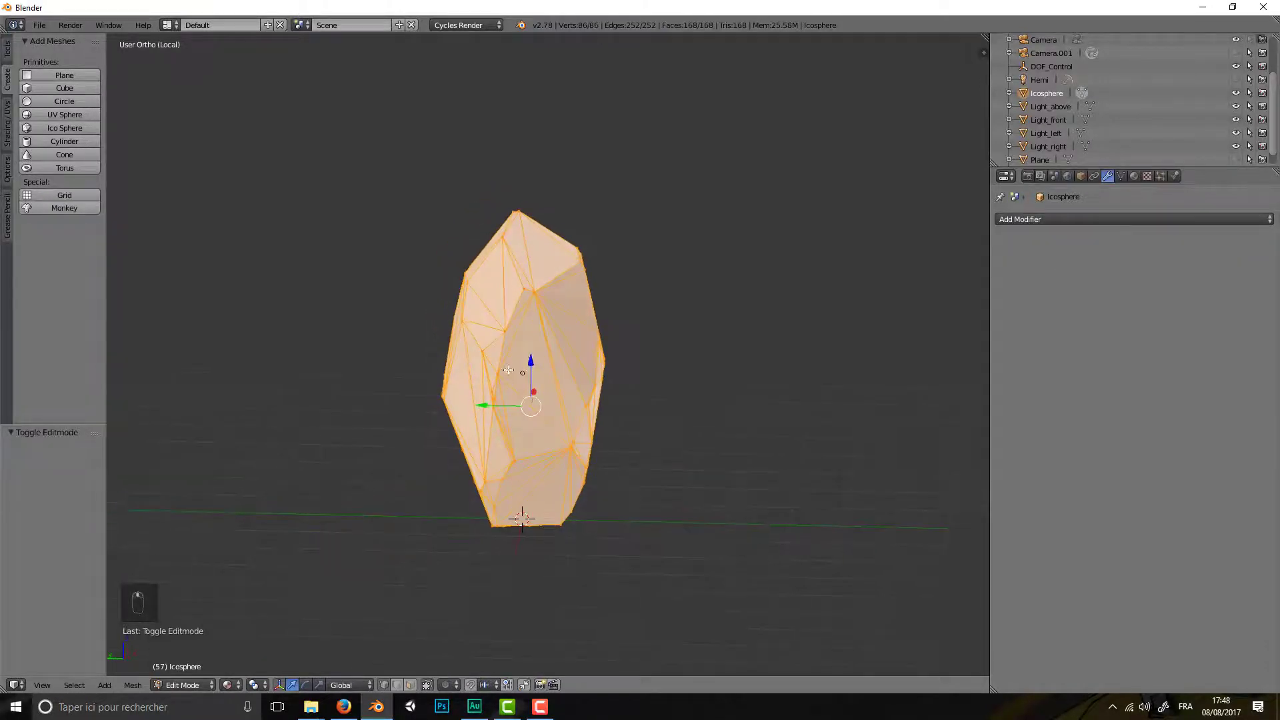
pyautogui.moveTo(536, 276); pyautogui.dragTo(528, 320, button='middle')
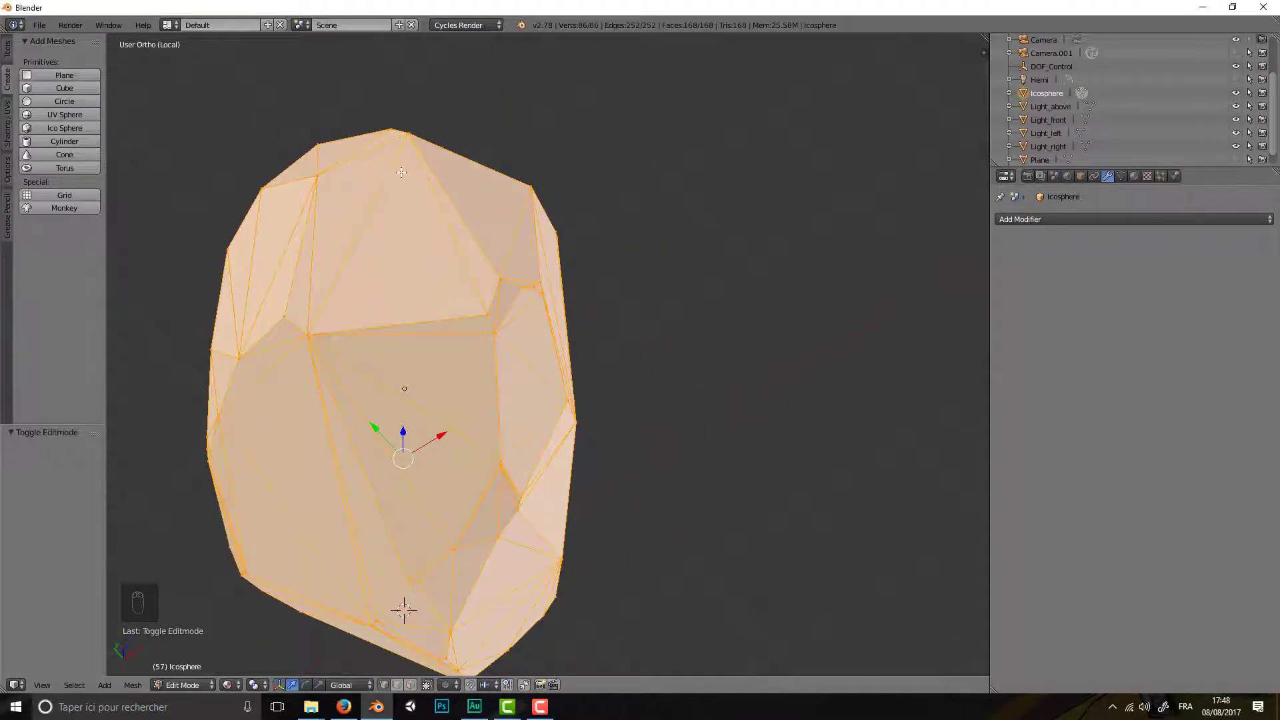
pyautogui.moveTo(370, 322); pyautogui.dragTo(461, 343, button='middle')
pyautogui.scroll(6, 461, 344)
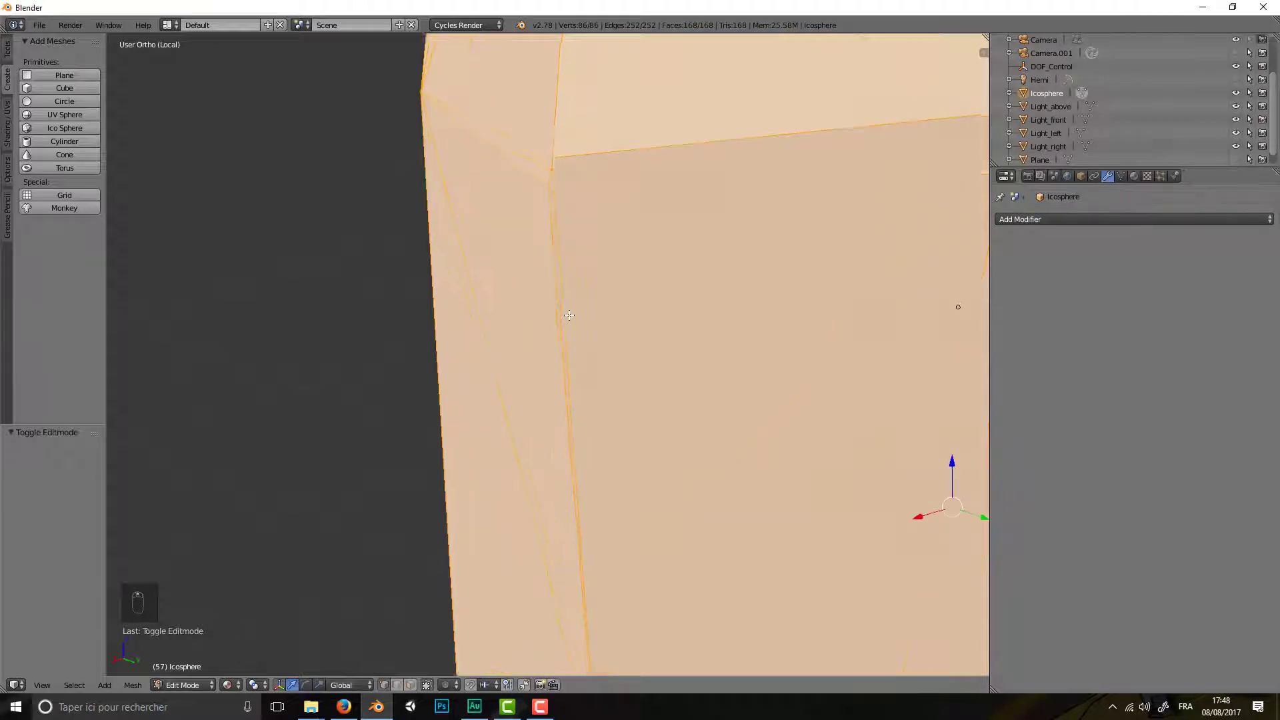
pyautogui.scroll(-6, 609, 318)
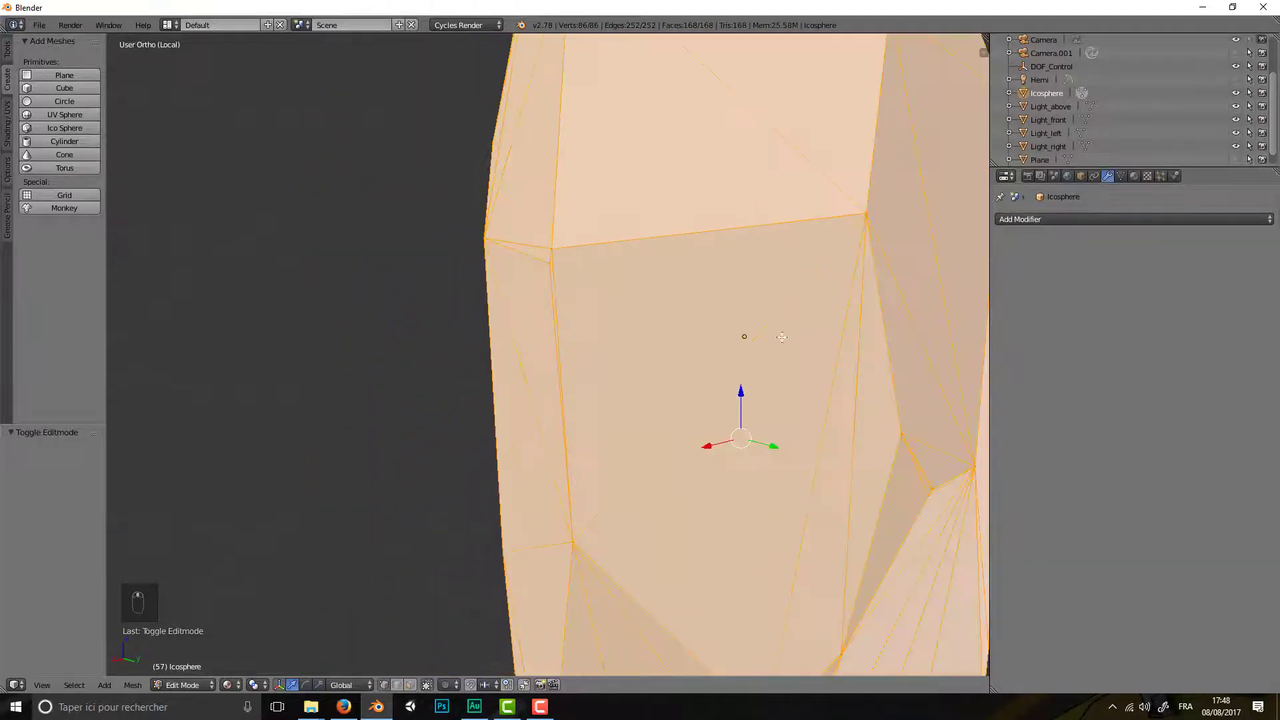
pyautogui.scroll(-4, 613, 347)
pyautogui.moveTo(613, 347); pyautogui.dragTo(672, 384, button='middle')
pyautogui.scroll(-3, 701, 413)
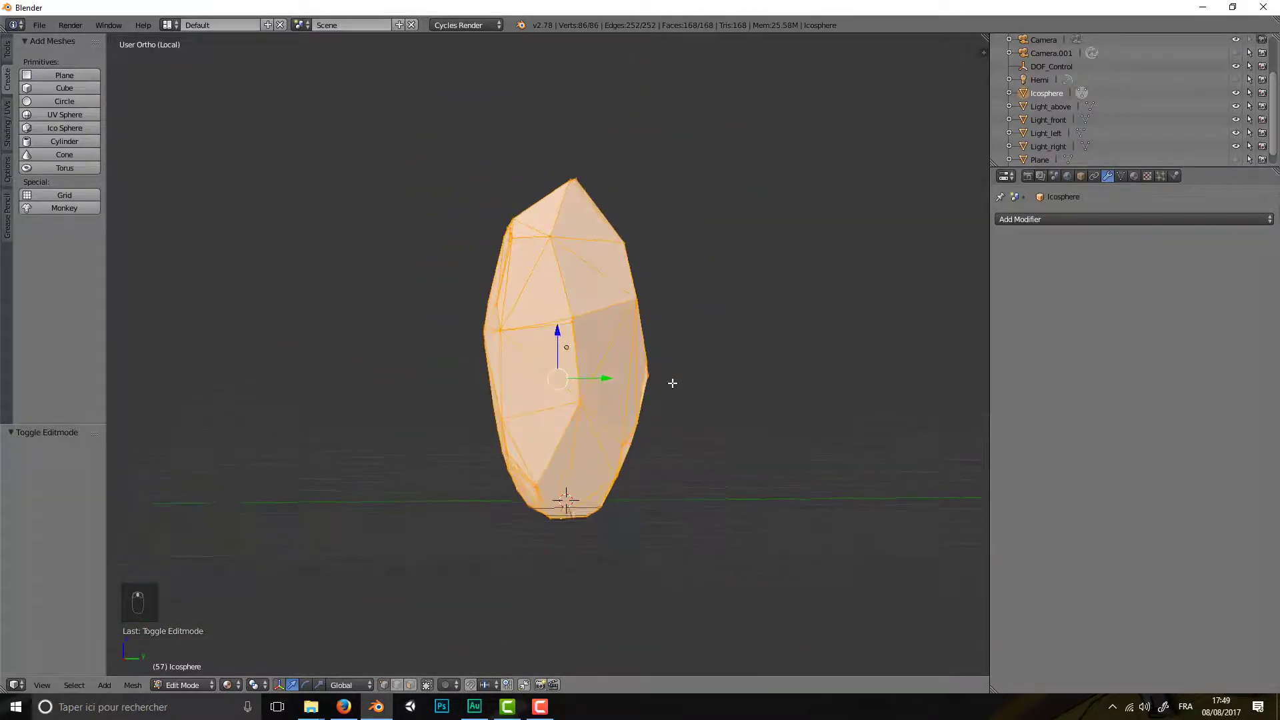
pyautogui.click(187, 685)
pyautogui.click(193, 669)
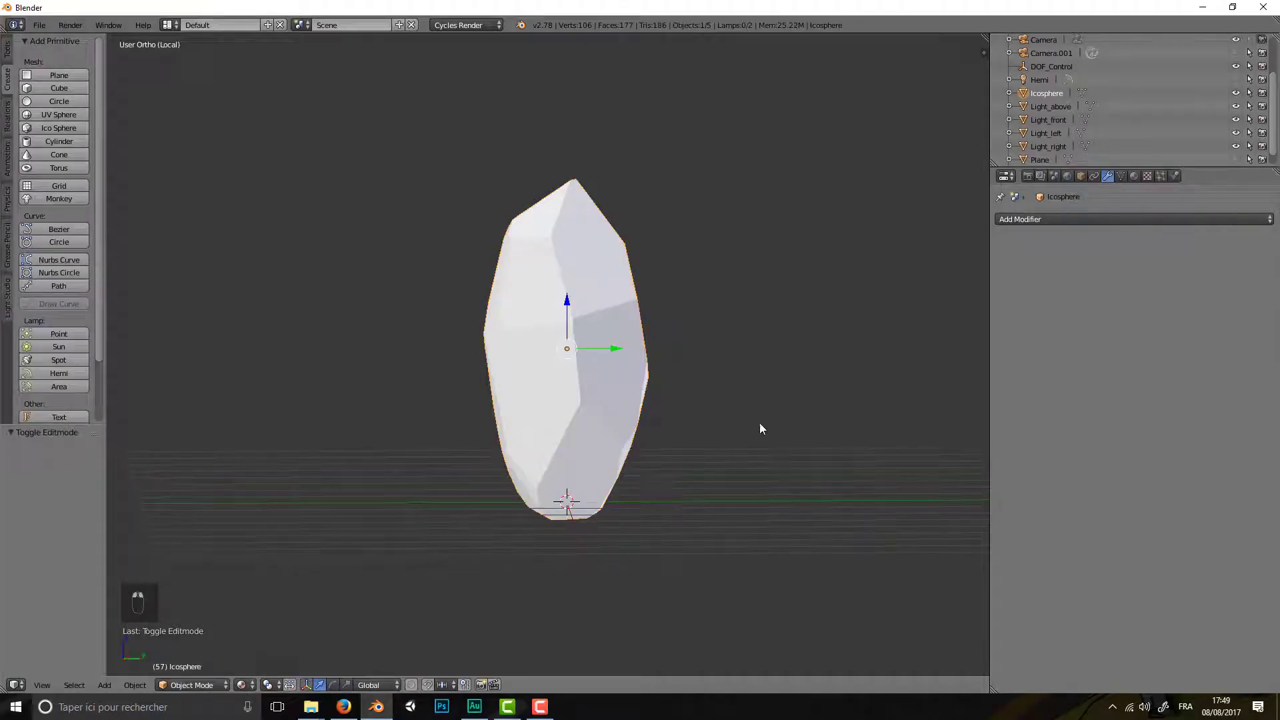
# - Duplicate the rock and place the copy about 5 units from the original along the positive X axis
pyautogui.hotkey('shift', 'd')
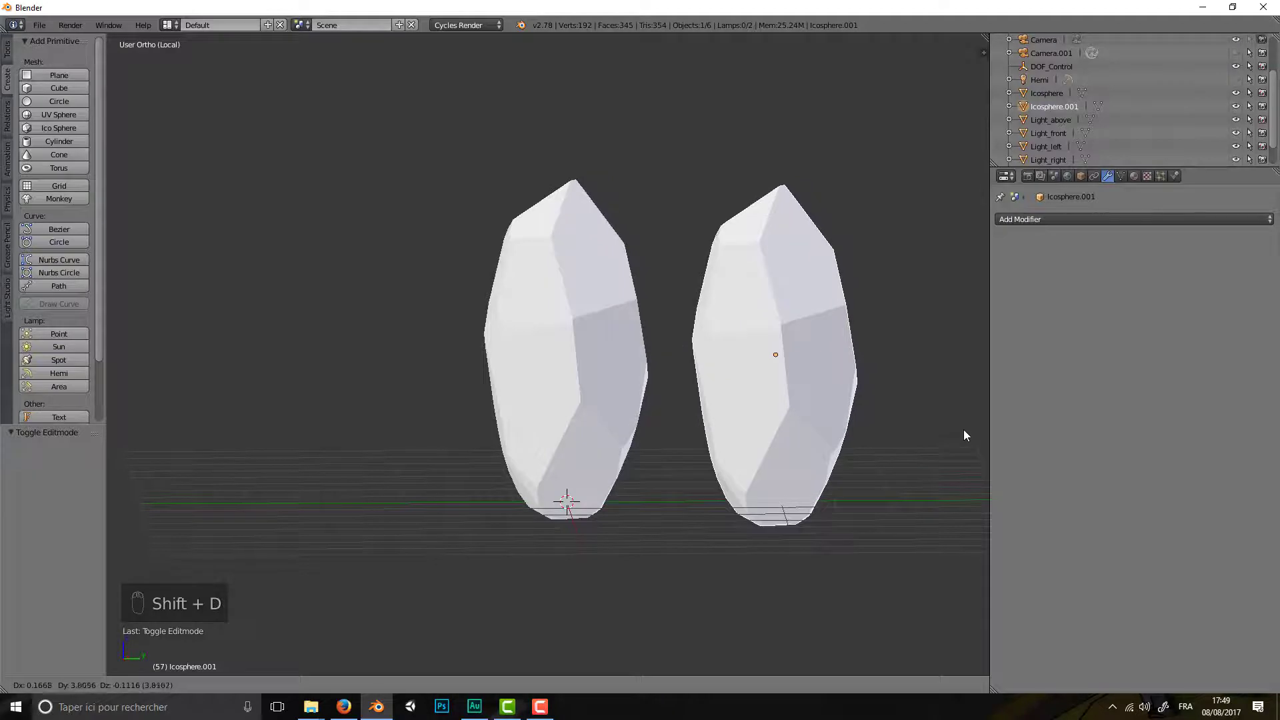
pyautogui.press('z')
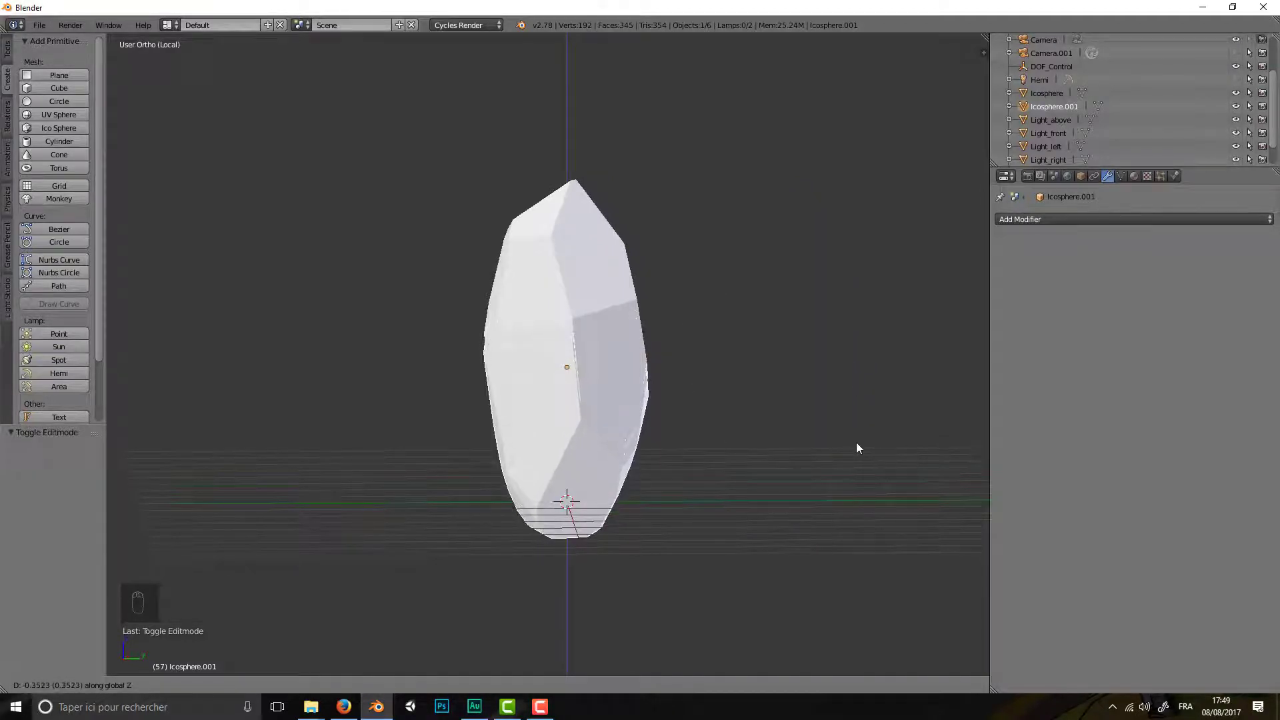
pyautogui.press('x')
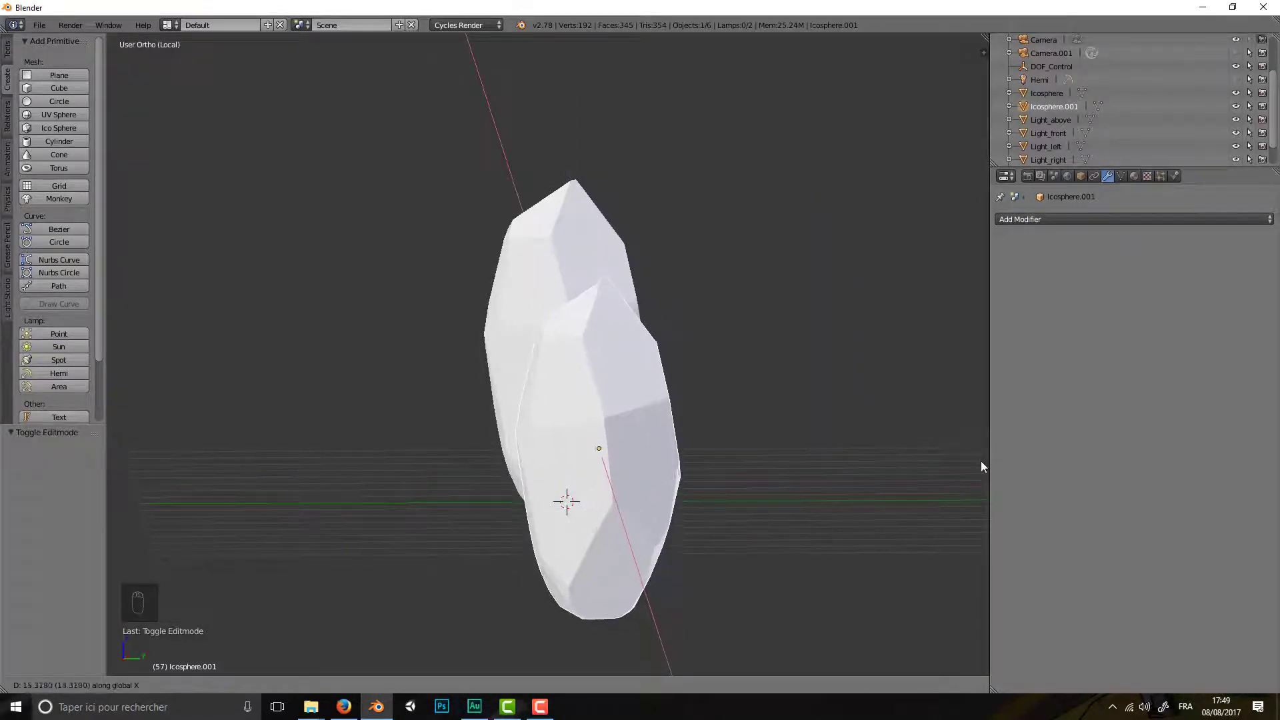
pyautogui.click(982, 462)
pyautogui.moveTo(899, 444); pyautogui.dragTo(666, 417, button='middle')
pyautogui.scroll(-5, 666, 418)
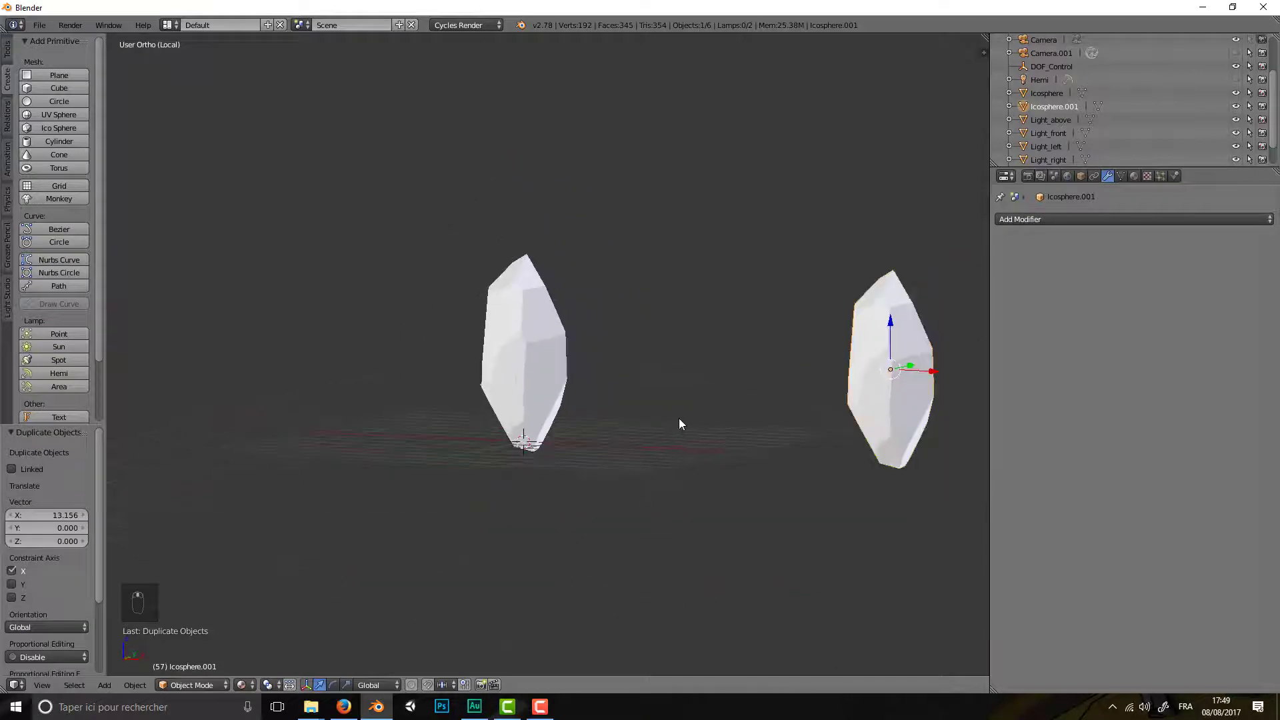
pyautogui.moveTo(828, 366); pyautogui.dragTo(673, 356)
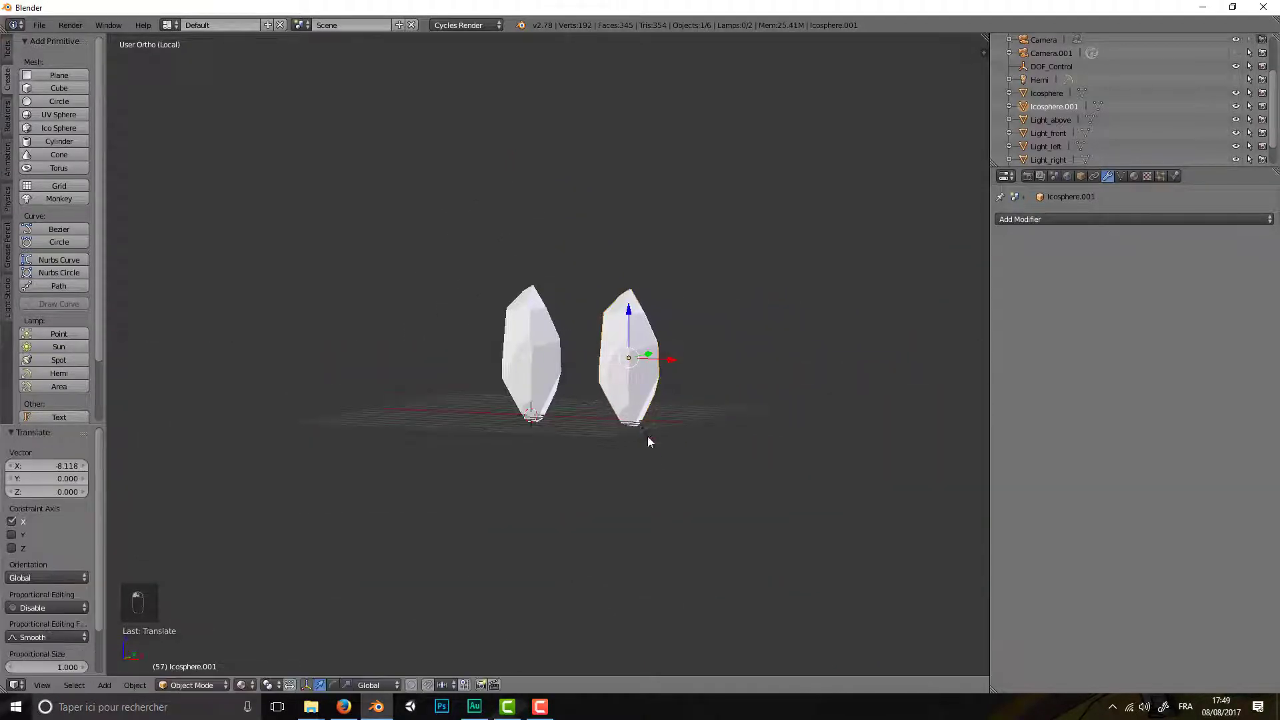
# - Duplicate the copied rock and offset the new copy about -10.5 units along X, to the other side of the original
pyautogui.moveTo(652, 441)
pyautogui.mouseDown(button='middle')
pyautogui.moveTo(704, 452)
pyautogui.moveTo(689, 452)
pyautogui.moveTo(694, 435)
pyautogui.mouseUp(button='middle')
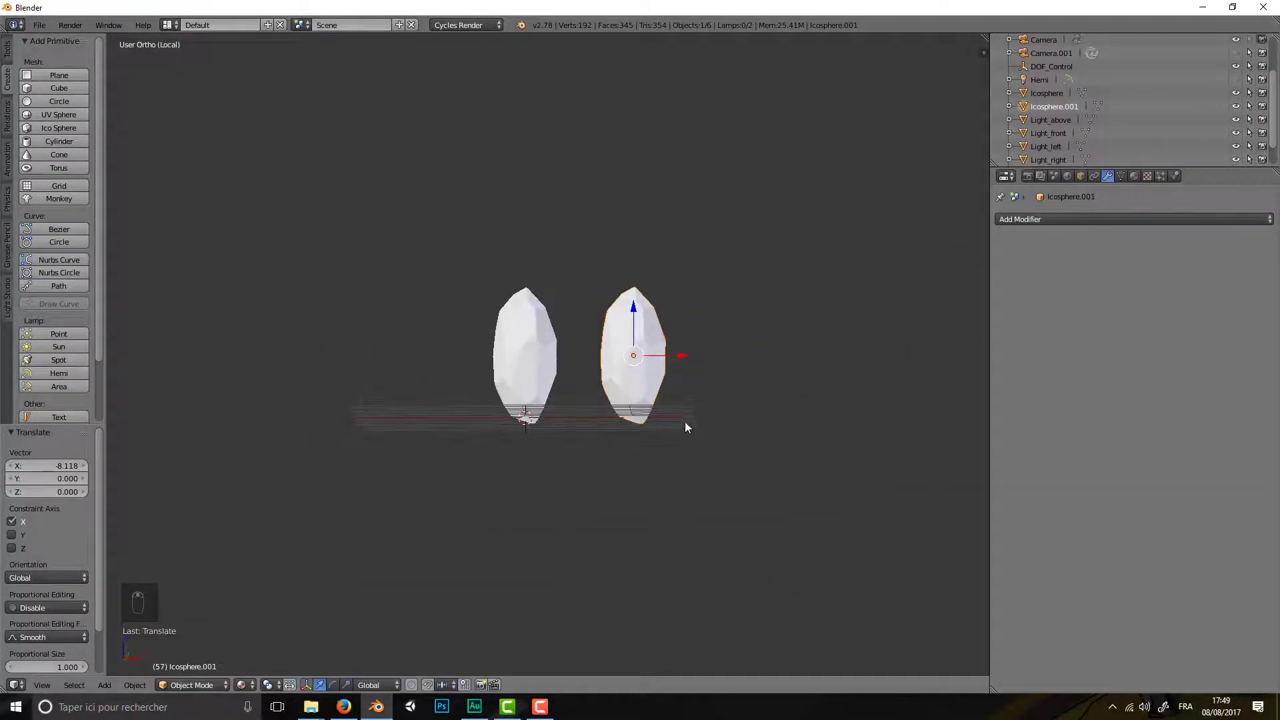
pyautogui.hotkey('shift', 'd')
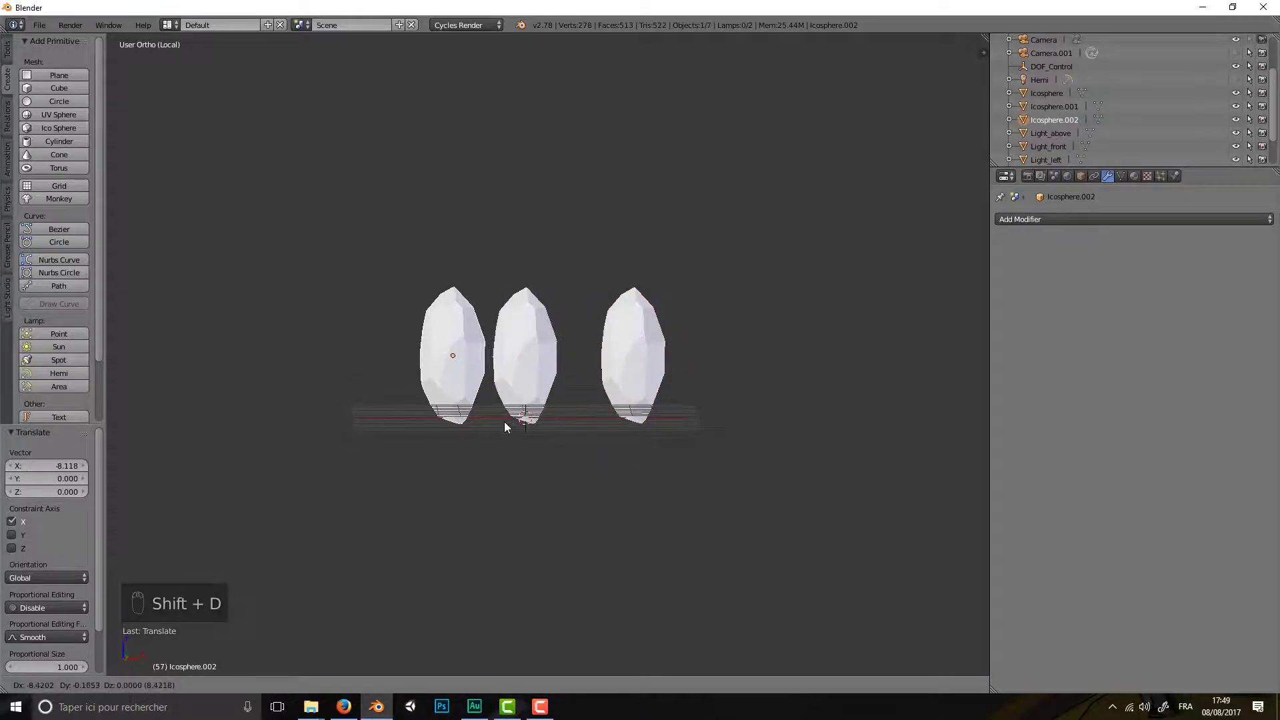
pyautogui.press('x')
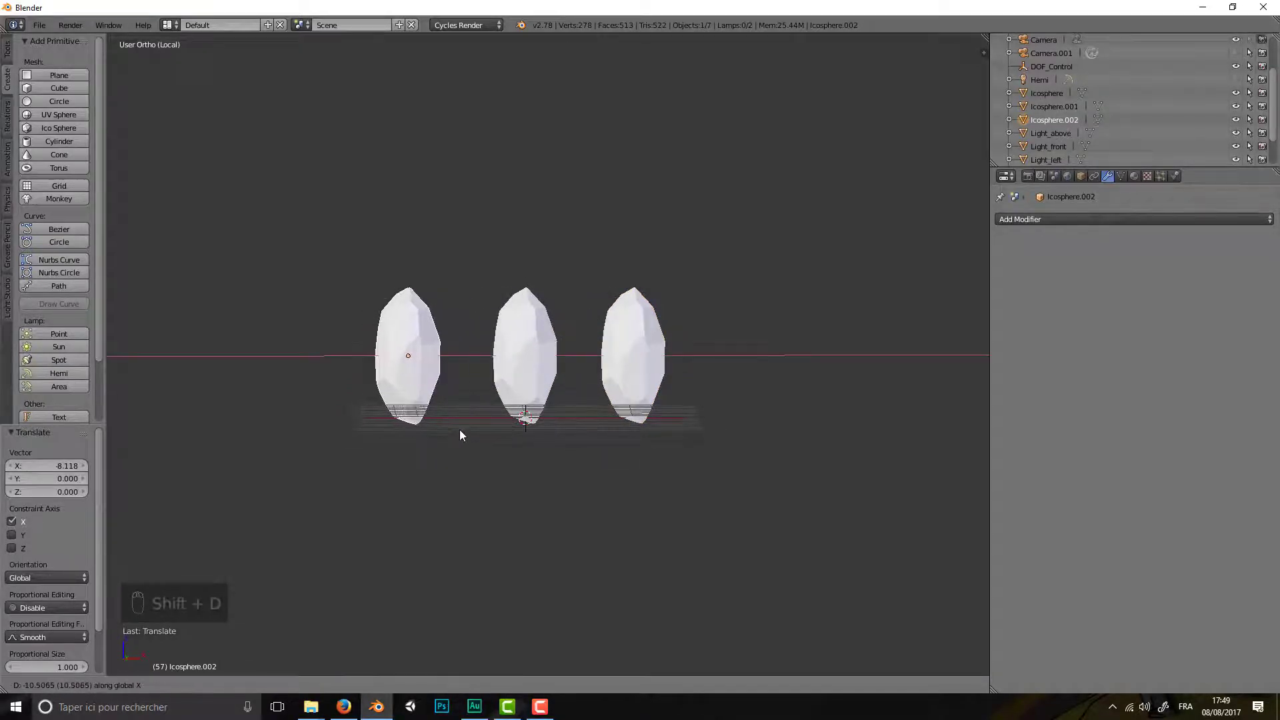
pyautogui.click(459, 429)
pyautogui.moveTo(580, 430); pyautogui.dragTo(614, 478, button='middle')
# - Select the copy on the positive X side, scale it uniformly to 0.867, and shorten it to 0.762 along Z
pyautogui.rightClick(656, 389)
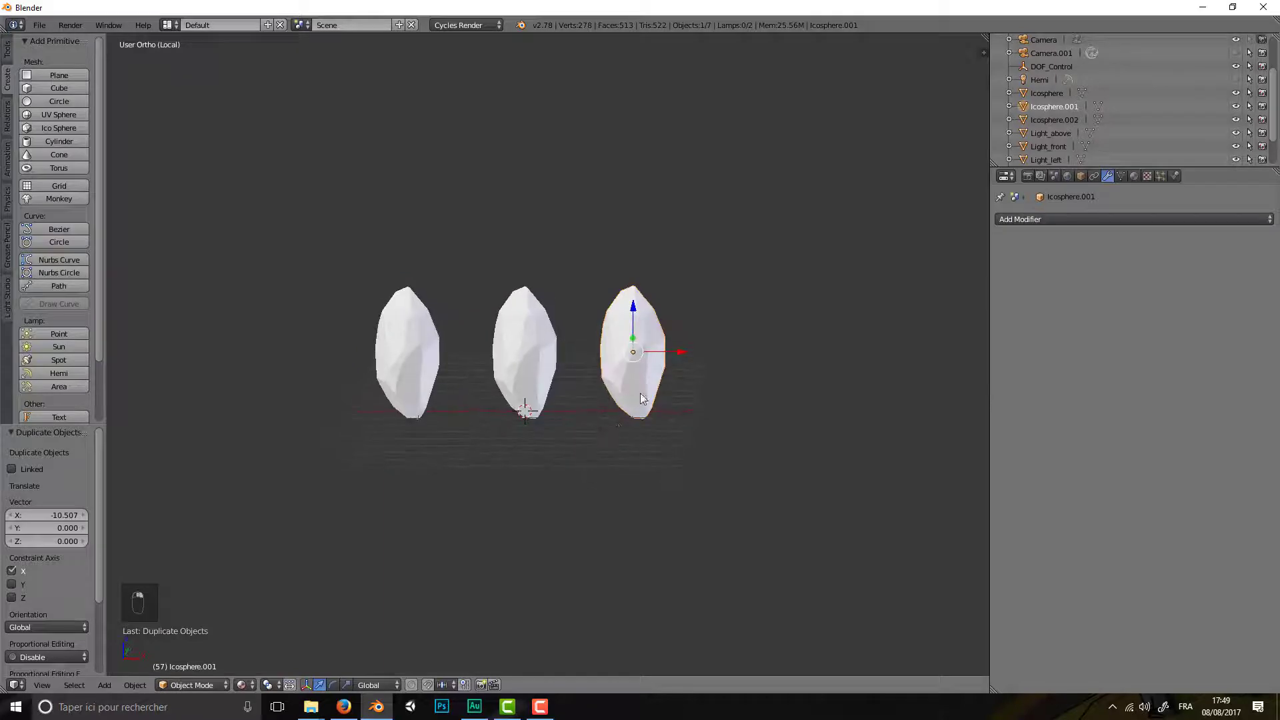
pyautogui.scroll(4, 641, 399)
pyautogui.moveTo(732, 454); pyautogui.dragTo(669, 448, button='middle')
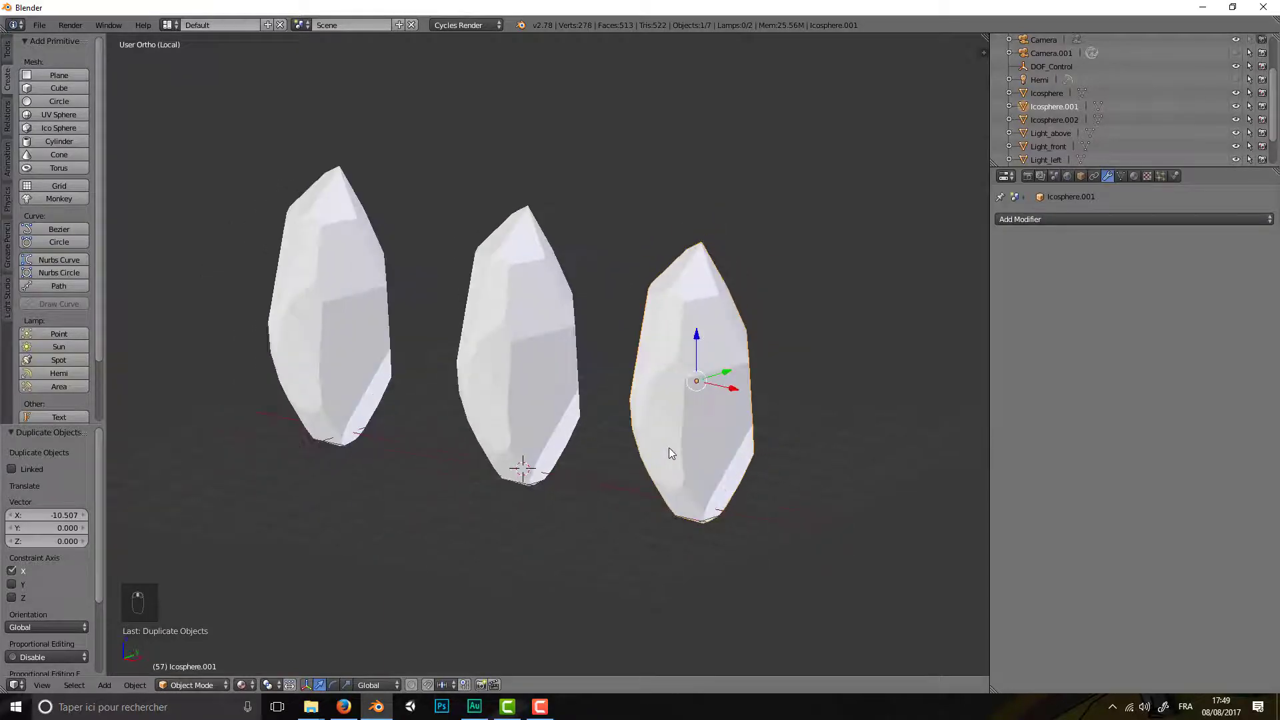
pyautogui.press('s')
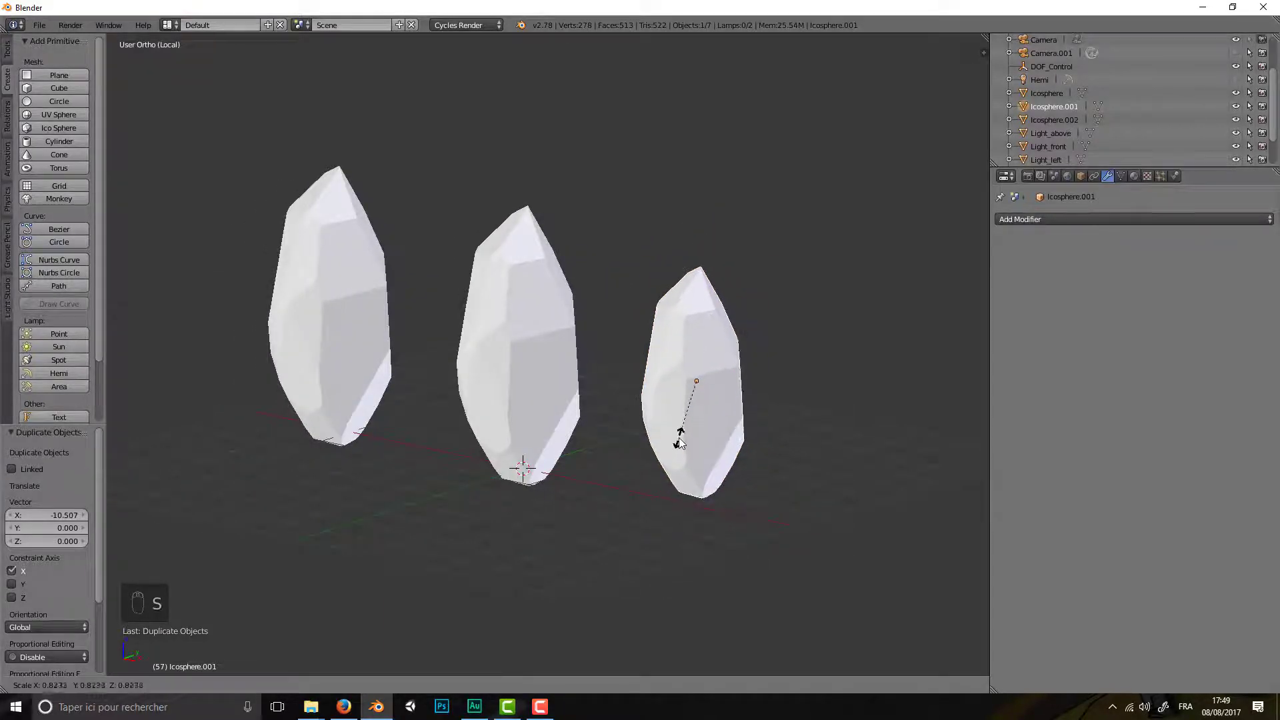
pyautogui.click(686, 446)
pyautogui.press('s')
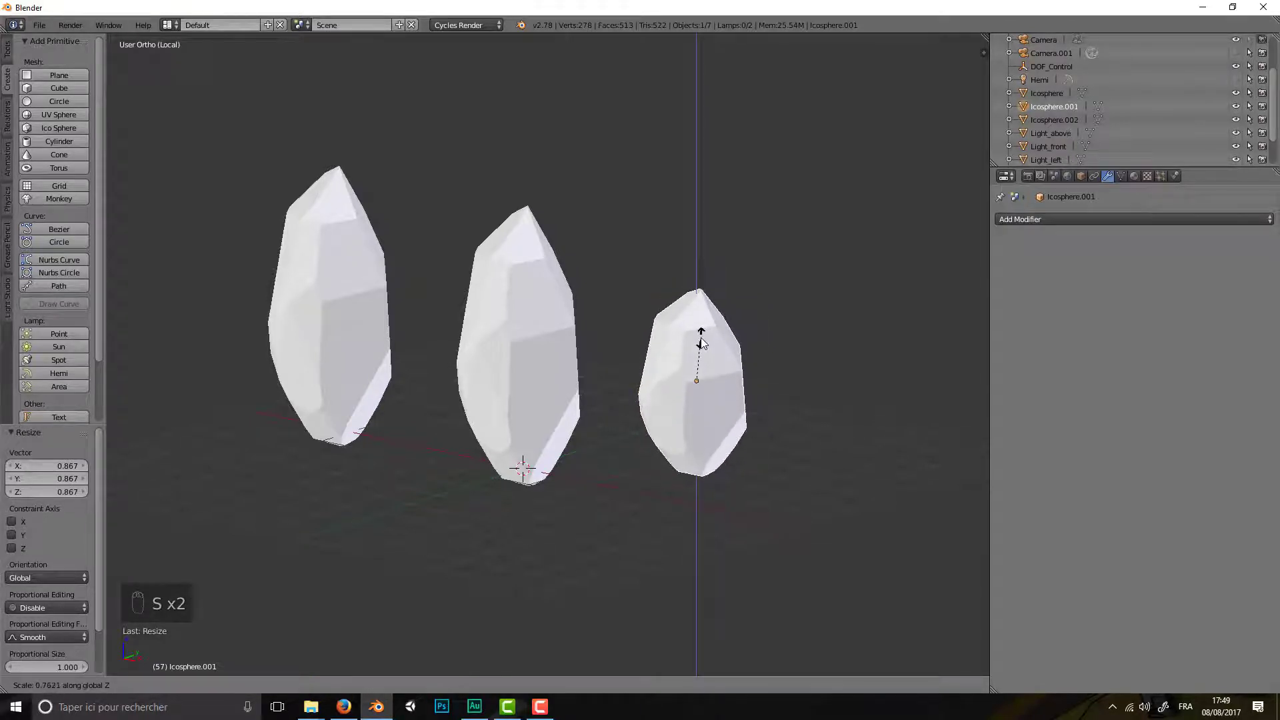
pyautogui.click(702, 344)
# - Rotate the shortened rock about -90° so it lies on its side and lower it about 1.62 units along Z
pyautogui.moveTo(760, 431); pyautogui.dragTo(801, 422, button='middle')
pyautogui.press('r')
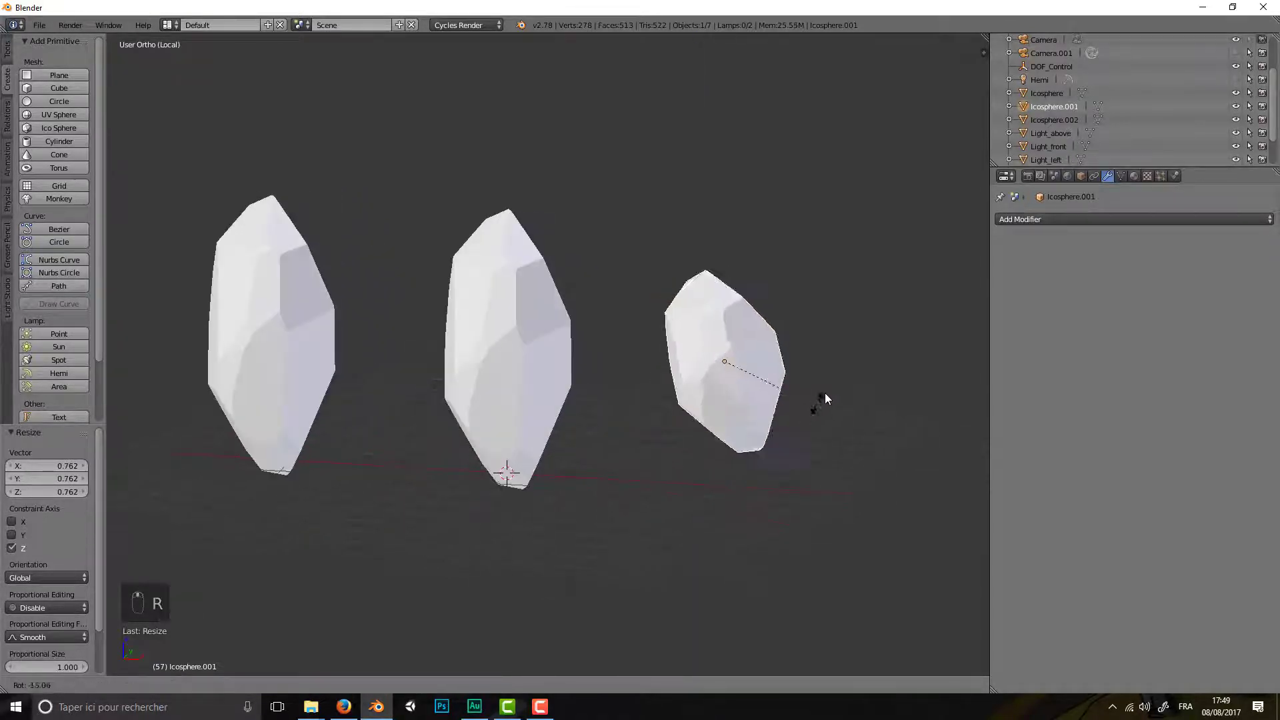
pyautogui.click(804, 262)
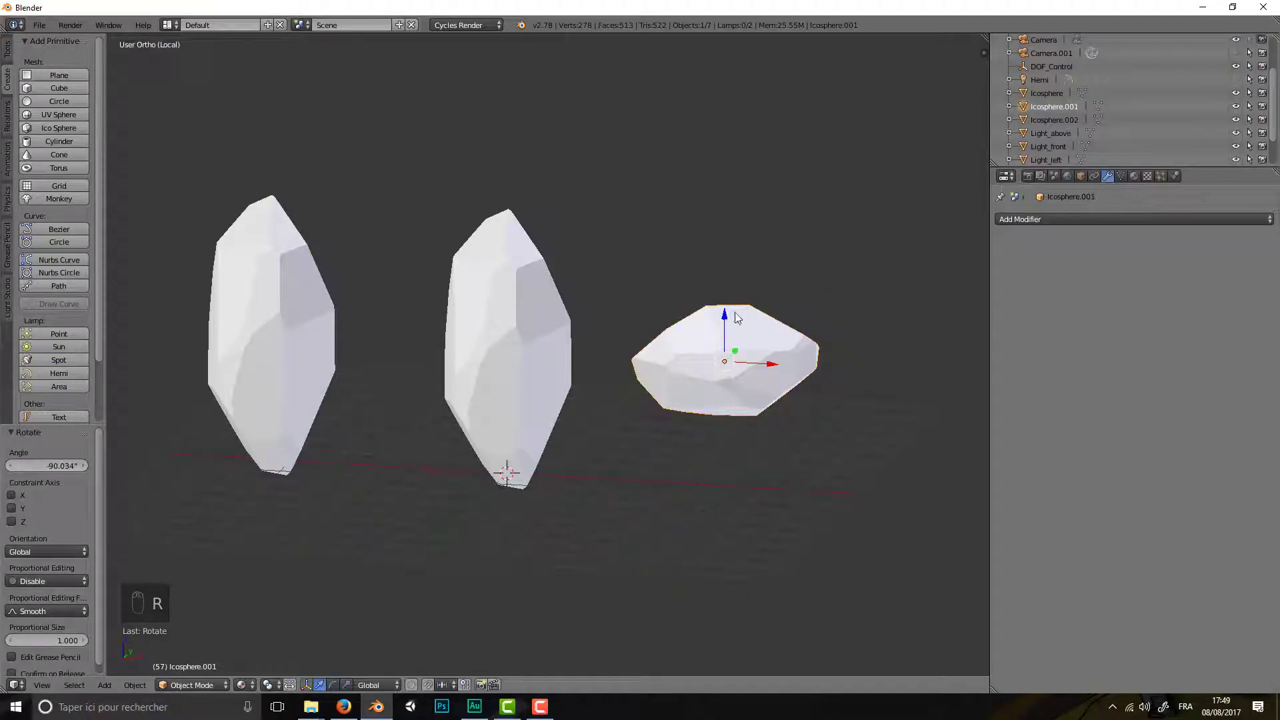
pyautogui.moveTo(735, 312); pyautogui.dragTo(737, 386)
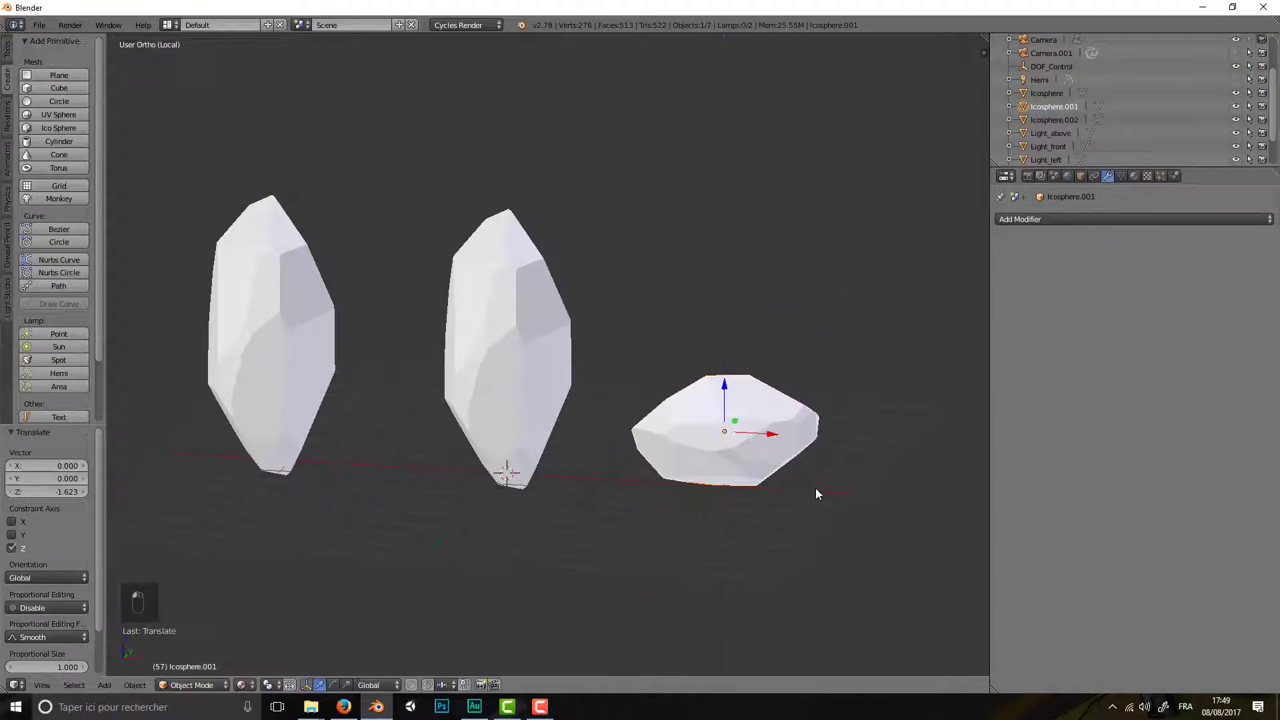
# - Flatten the lying rock by scaling it to 0.628 along Z
pyautogui.moveTo(818, 494); pyautogui.dragTo(849, 477, button='middle')
pyautogui.press('s')
pyautogui.press('z')
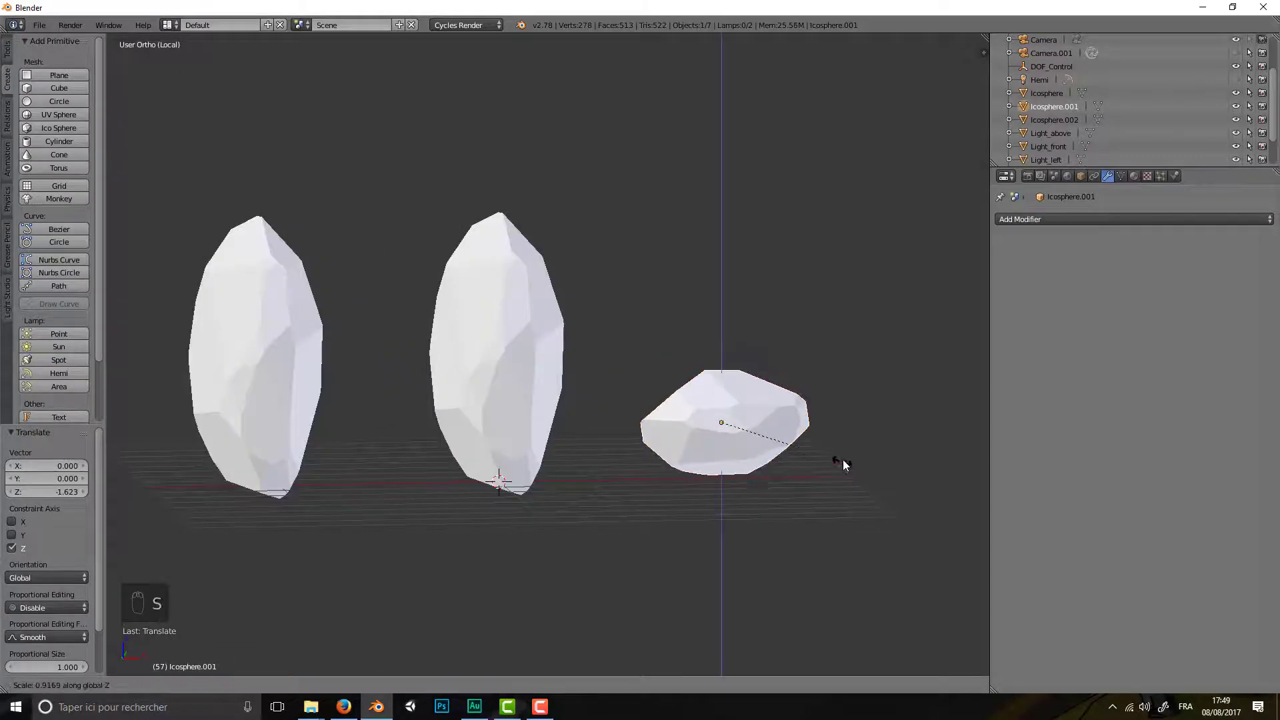
pyautogui.click(780, 486)
# - Shift the flattened rock about -0.86 units along Y and lower it about 0.475 units towards the ground
pyautogui.moveTo(843, 507); pyautogui.dragTo(204, 656, button='middle')
pyautogui.moveTo(504, 542); pyautogui.dragTo(673, 520, button='middle')
pyautogui.moveTo(687, 470); pyautogui.dragTo(653, 475)
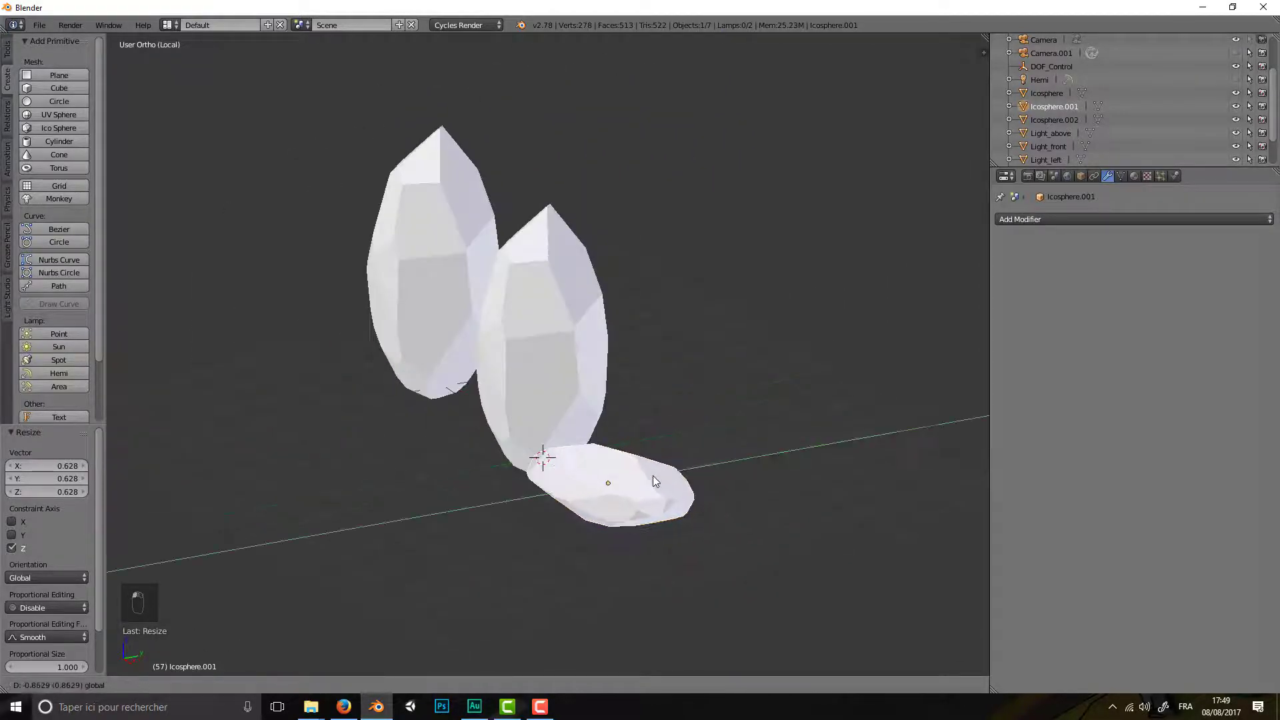
pyautogui.moveTo(653, 475); pyautogui.dragTo(811, 472, button='middle')
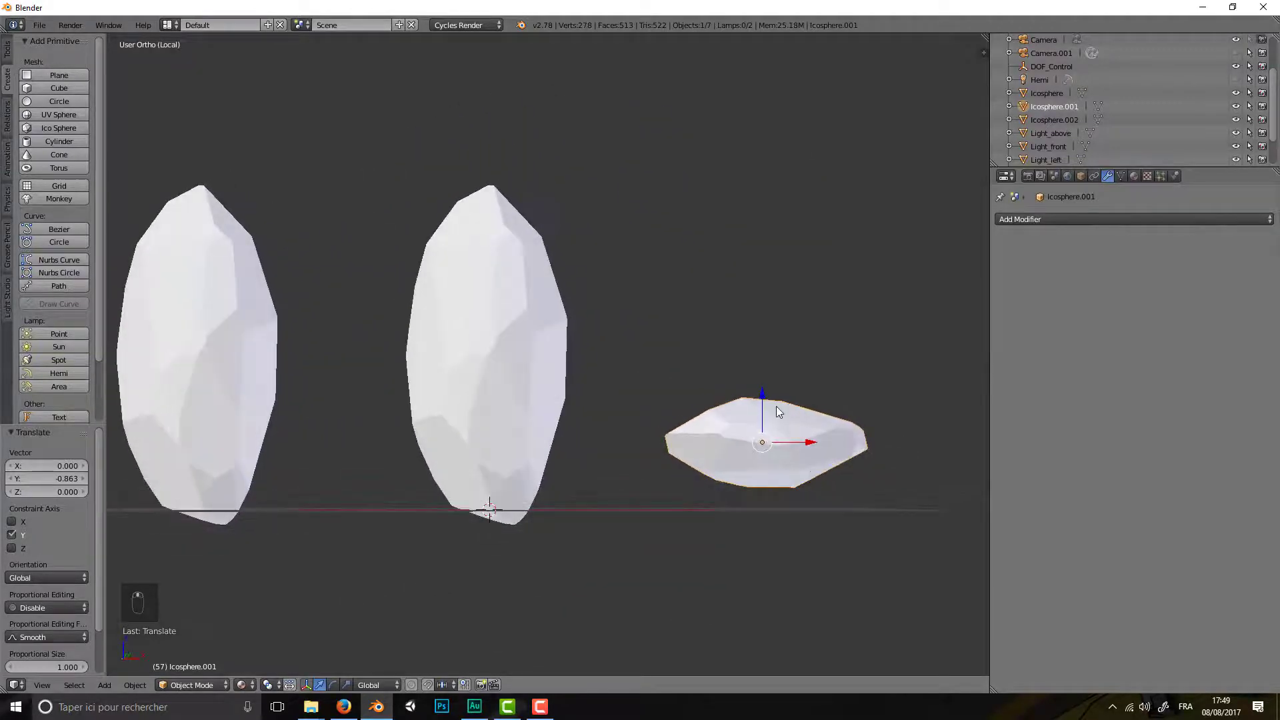
pyautogui.moveTo(763, 398); pyautogui.dragTo(763, 422)
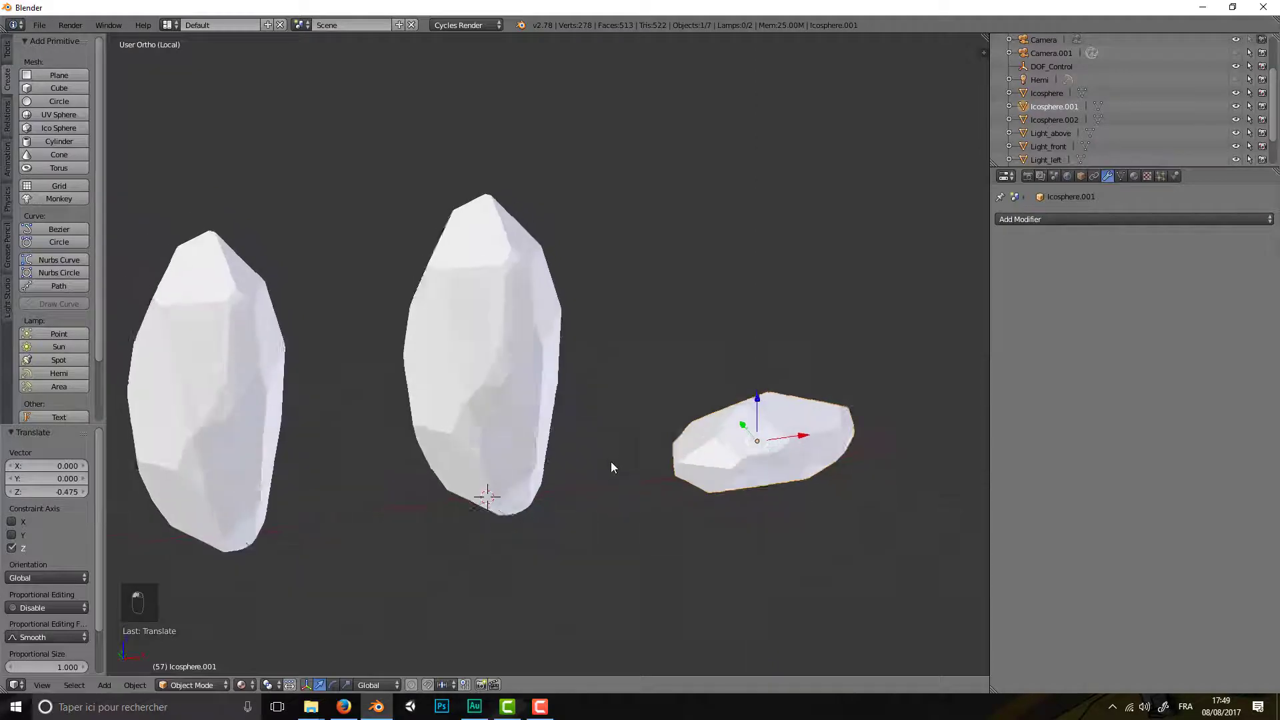
# - Select the tall middle rock and nudge it about 0.06 units along X
pyautogui.rightClick(506, 426)
pyautogui.moveTo(505, 425); pyautogui.dragTo(545, 354, button='middle')
pyautogui.moveTo(545, 354); pyautogui.dragTo(550, 354)
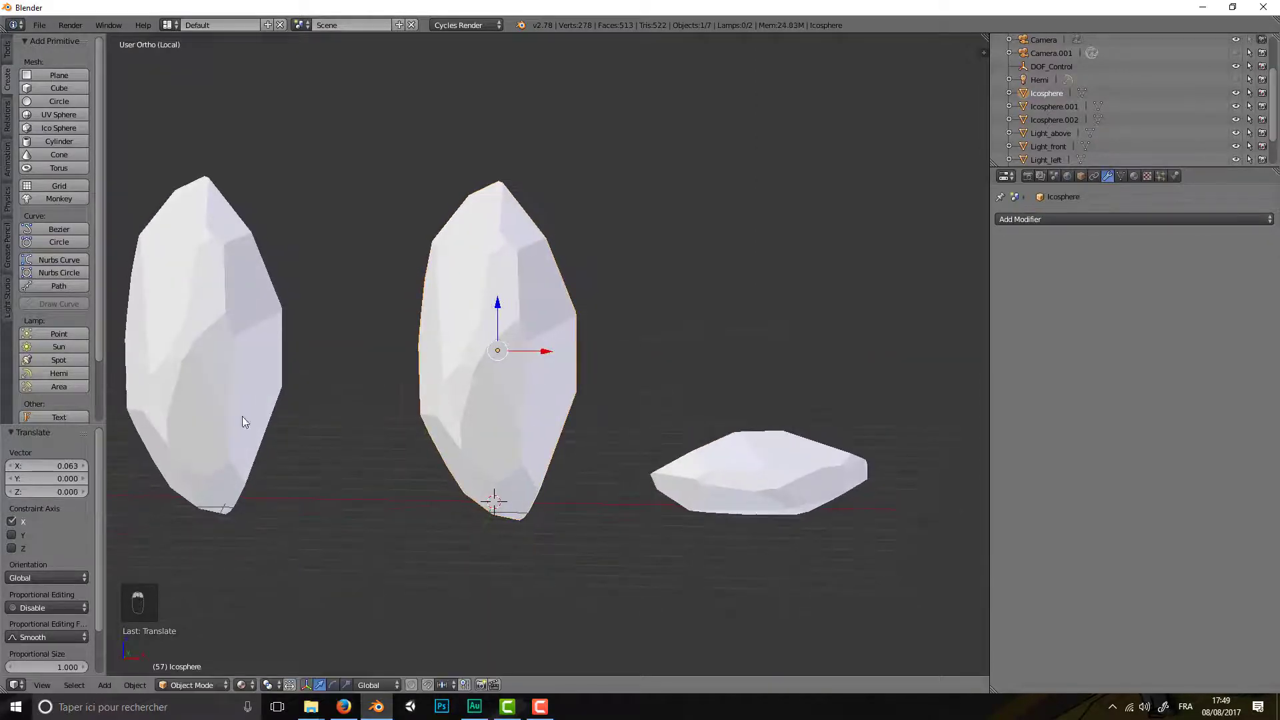
# - Select the copy on the negative X side and squash it along Z, first to 0.522 and again to 0.823
pyautogui.moveTo(242, 418); pyautogui.dragTo(287, 419, button='middle')
pyautogui.scroll(-3, 287, 418)
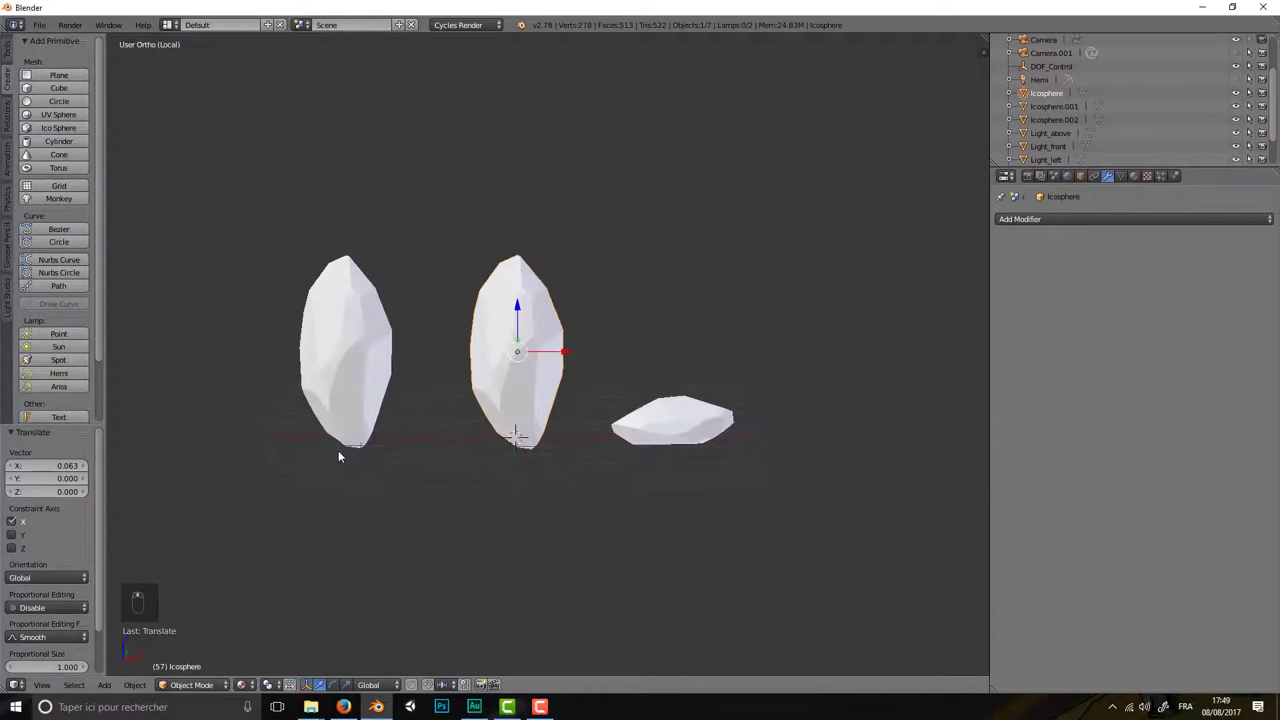
pyautogui.rightClick(334, 355)
pyautogui.moveTo(383, 439); pyautogui.dragTo(374, 334, button='middle')
pyautogui.press('s')
pyautogui.press('z')
pyautogui.click(378, 354)
pyautogui.press('s')
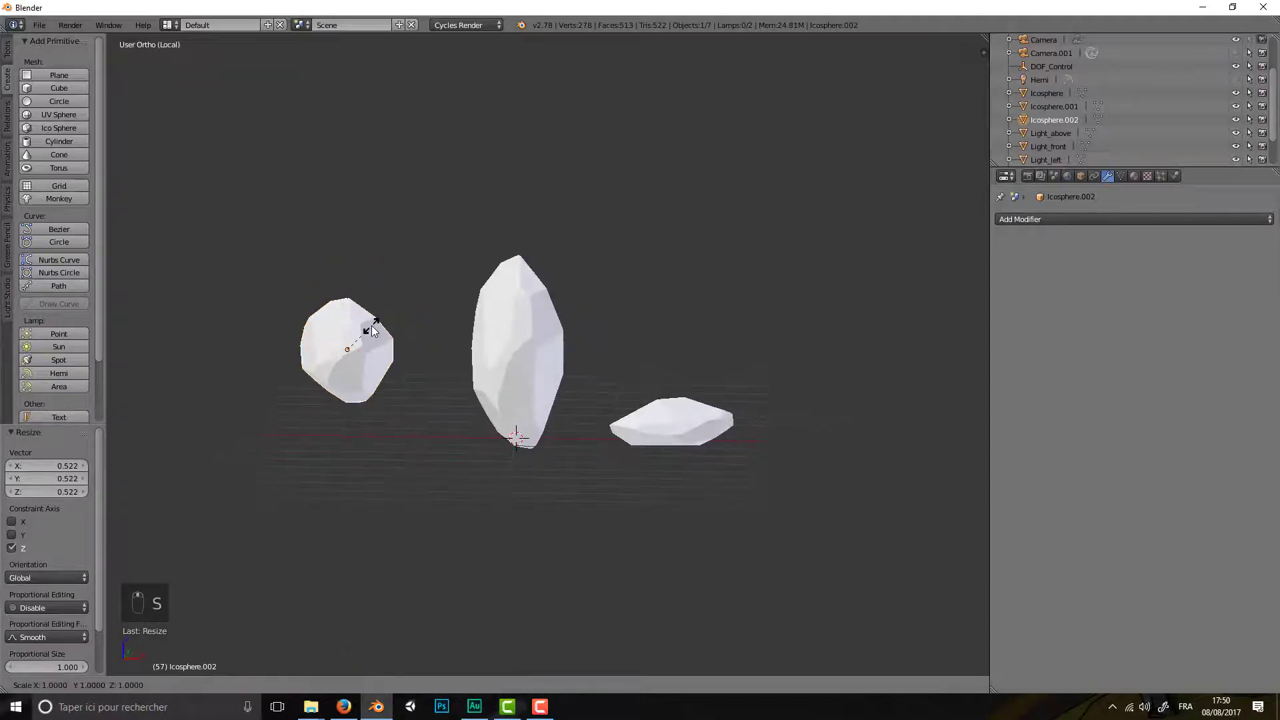
pyautogui.click(366, 331)
# - Narrow the squashed rock by scaling it to 0.763 along Y
pyautogui.moveTo(391, 399); pyautogui.dragTo(551, 445, button='middle')
pyautogui.press('s')
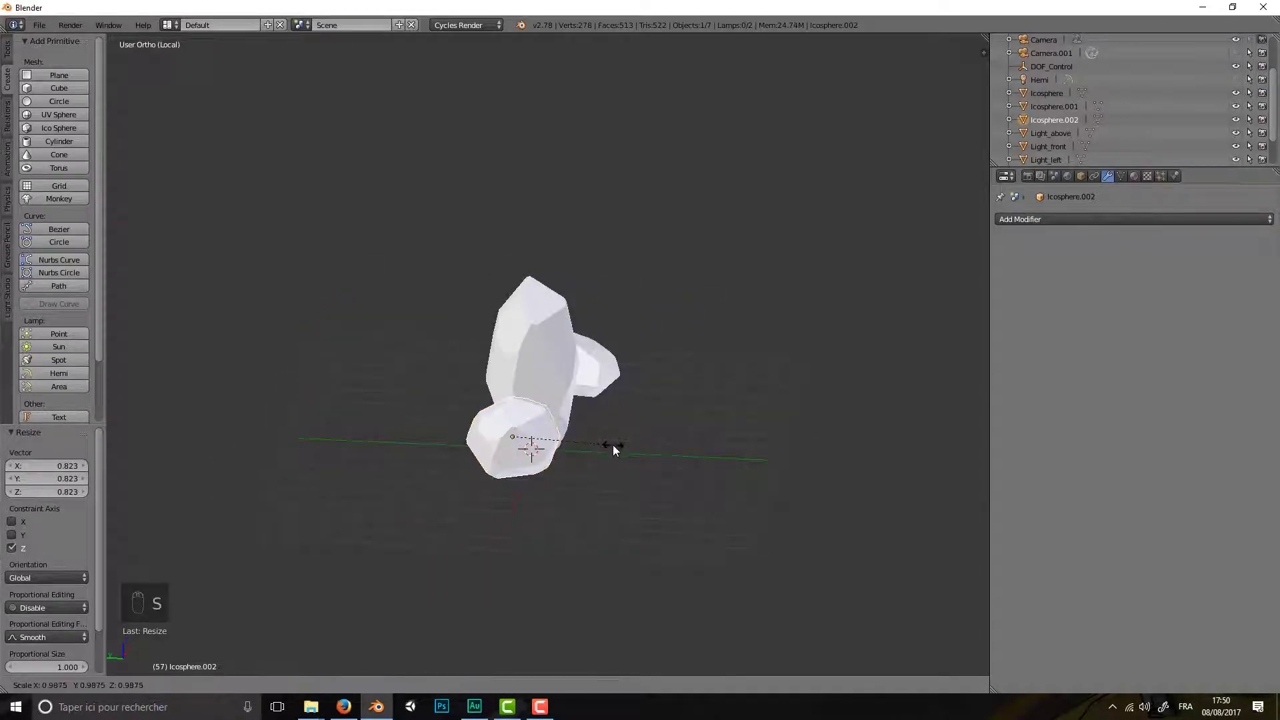
pyautogui.press('y')
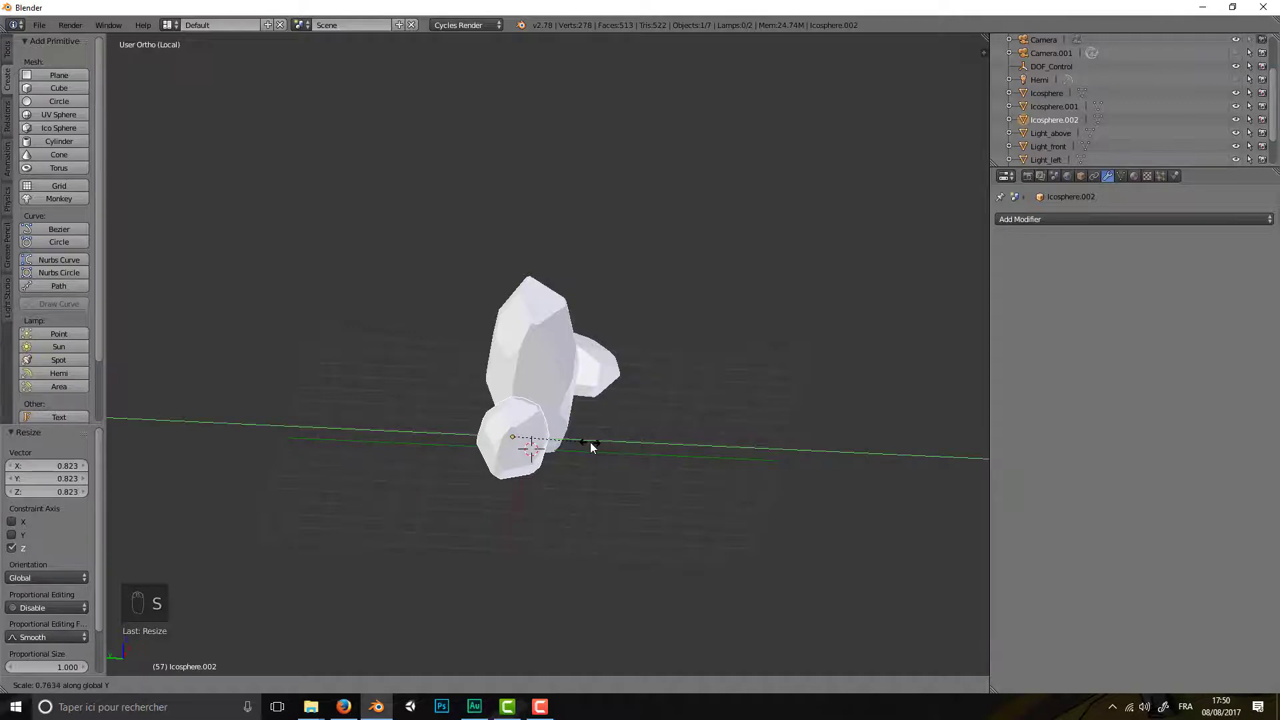
pyautogui.click(591, 442)
# - Rotate the squashed rock about 148.7° in the view plane and about 48.5° around the Y axis
pyautogui.moveTo(590, 442); pyautogui.dragTo(542, 494, button='middle')
pyautogui.press('r')
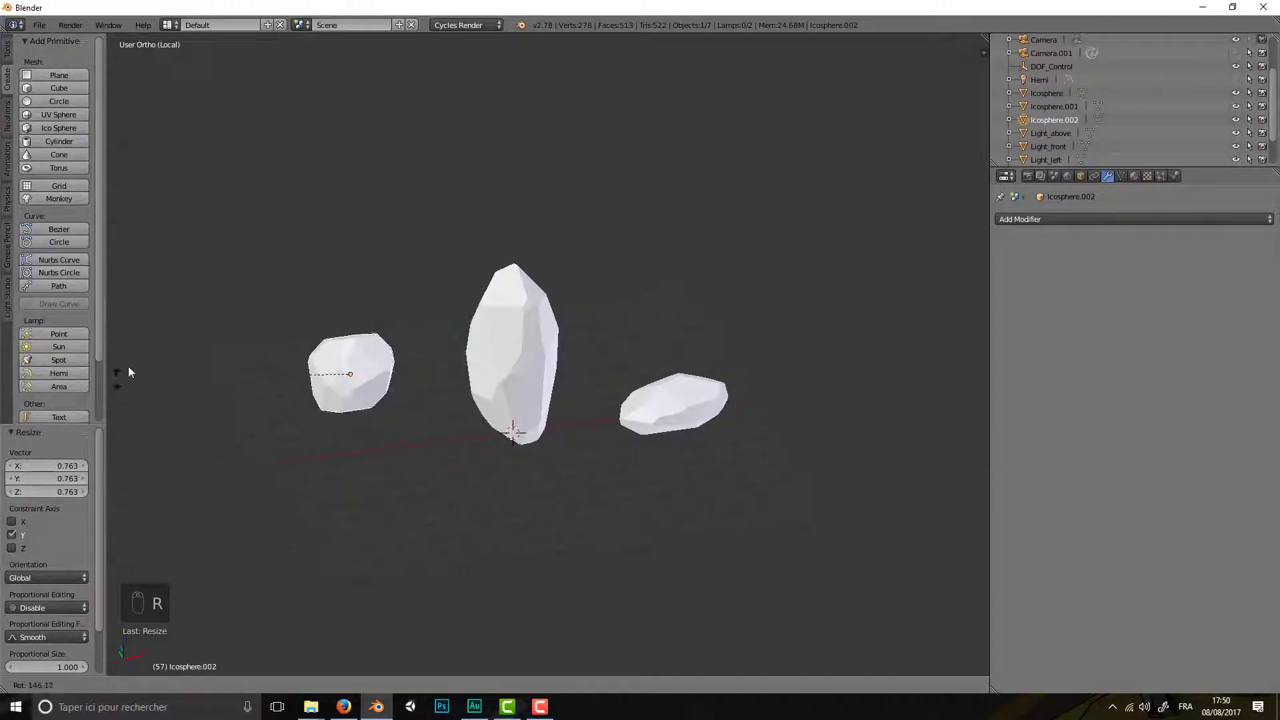
pyautogui.click(201, 376)
pyautogui.moveTo(382, 486); pyautogui.dragTo(442, 561, button='middle')
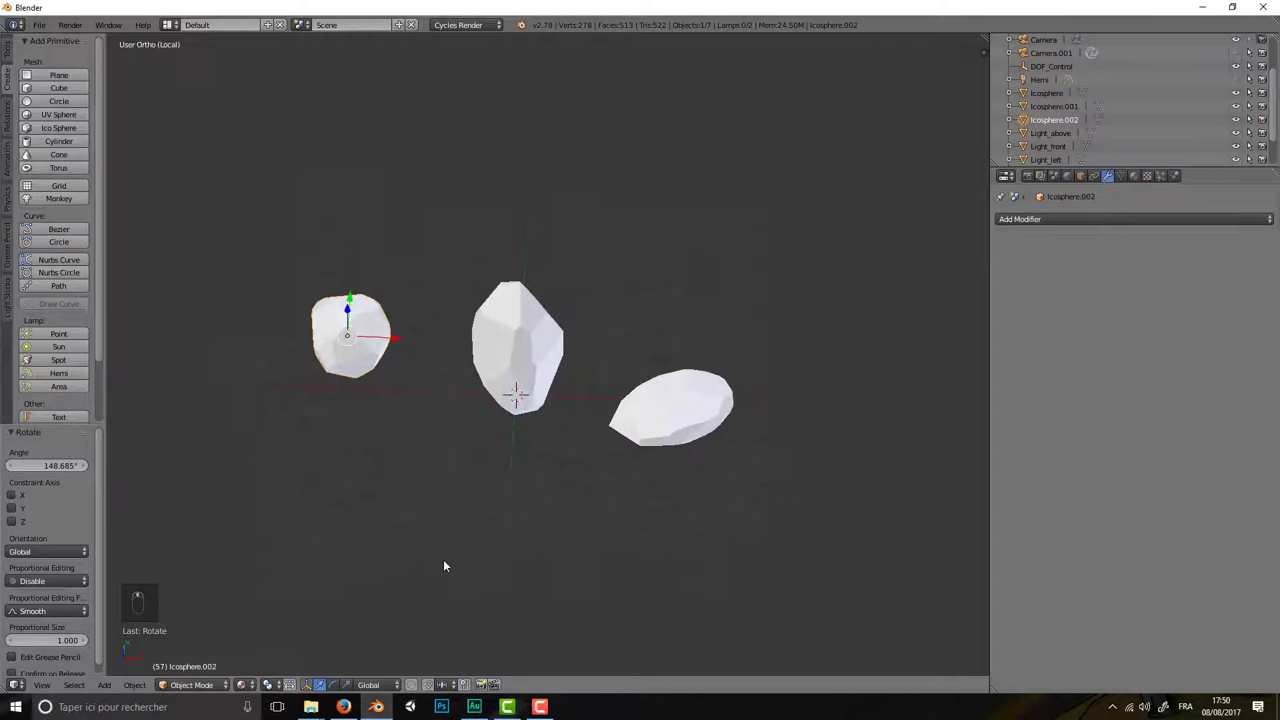
pyautogui.press('r')
pyautogui.press('y')
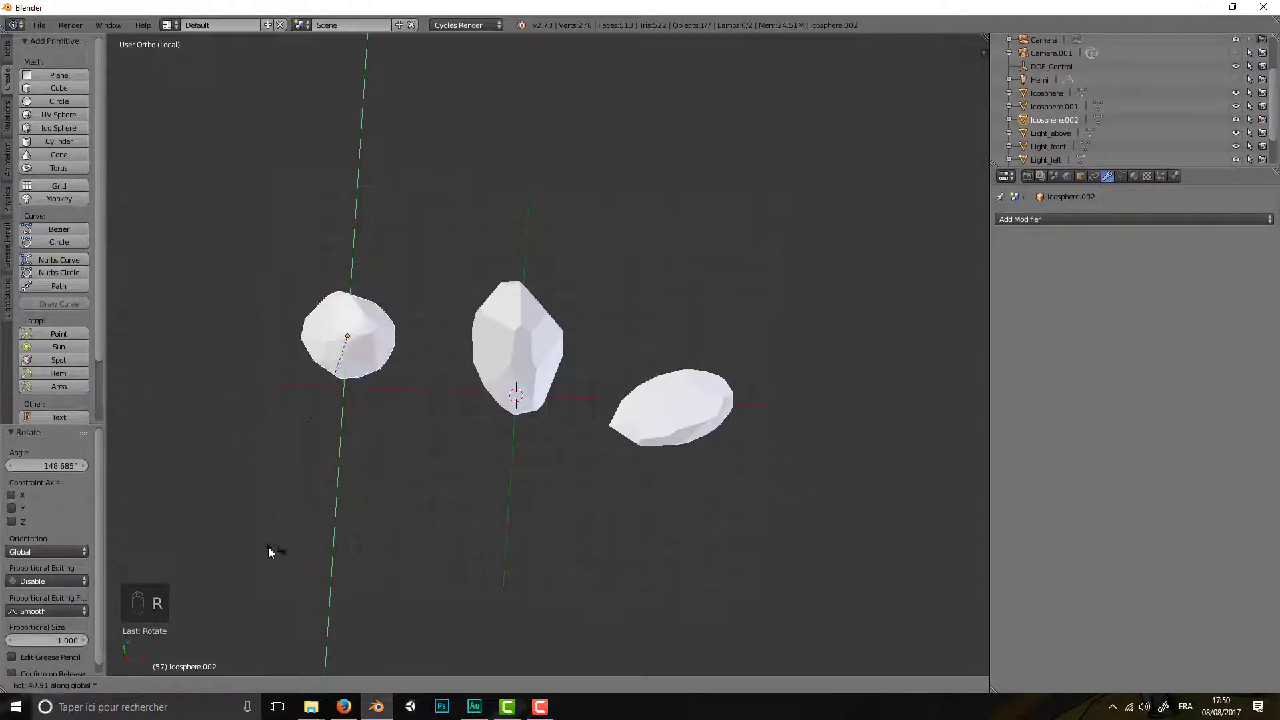
pyautogui.click(260, 540)
# - Lower the rotated rock about 2.04 units along Z to ground level
pyautogui.moveTo(373, 493)
pyautogui.mouseDown(button='middle')
pyautogui.moveTo(411, 459)
pyautogui.moveTo(394, 490)
pyautogui.mouseUp(button='middle')
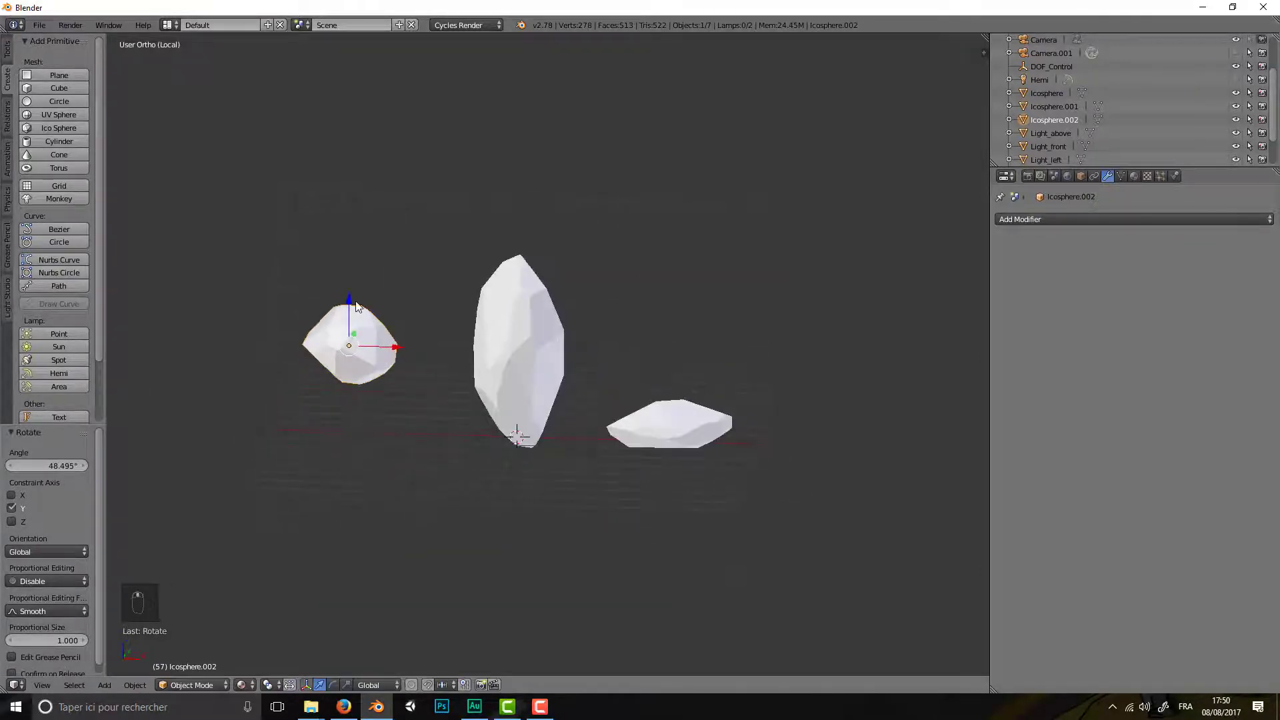
pyautogui.press('g')
pyautogui.press('z')
pyautogui.click(357, 365)
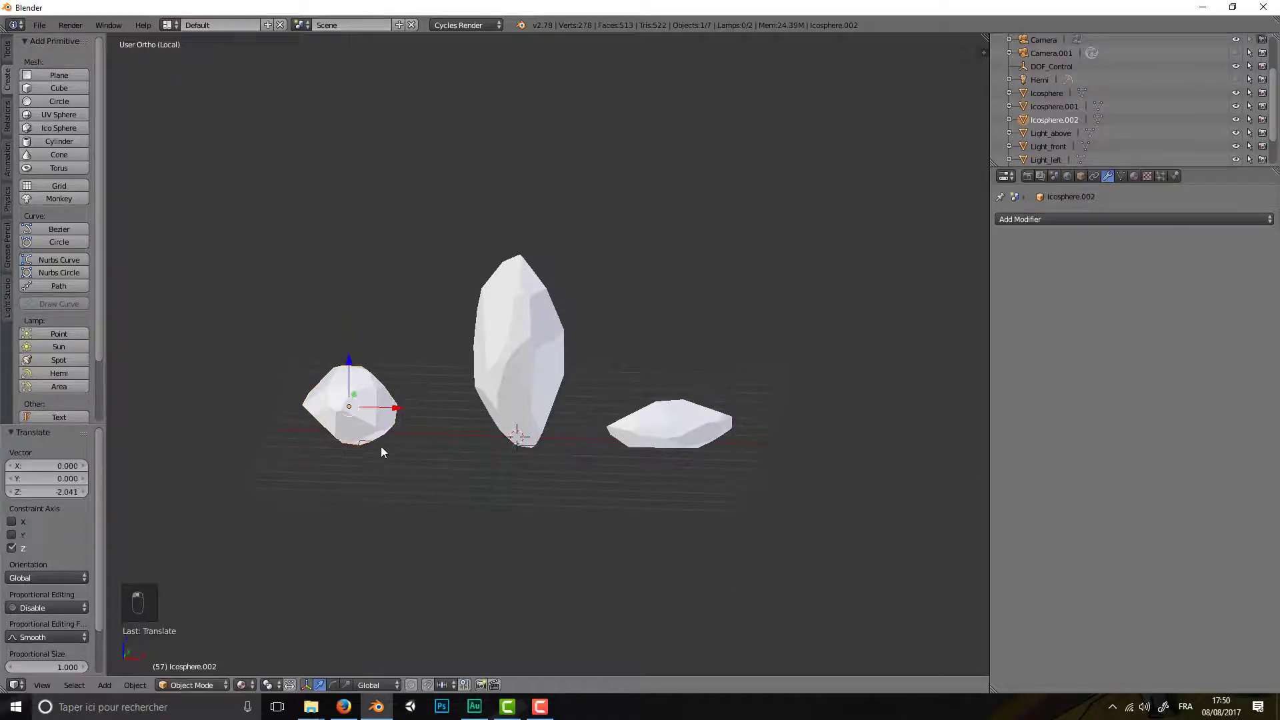
# - Rotate the lowered rock freely as seen from the side and shift it about 0.2 units along X
pyautogui.moveTo(382, 446); pyautogui.dragTo(530, 440, button='middle')
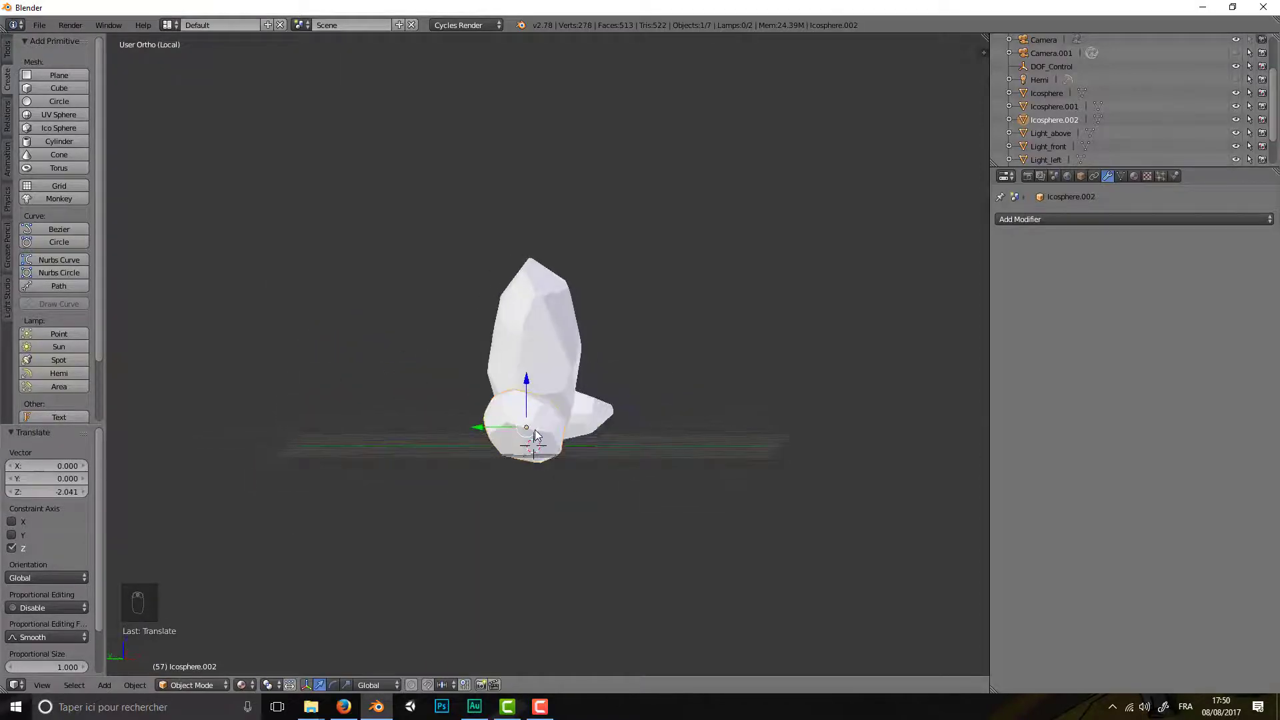
pyautogui.press('r')
pyautogui.click(578, 397)
pyautogui.moveTo(653, 443); pyautogui.dragTo(333, 407, button='middle')
pyautogui.press('g')
pyautogui.press('x')
pyautogui.click(514, 288)
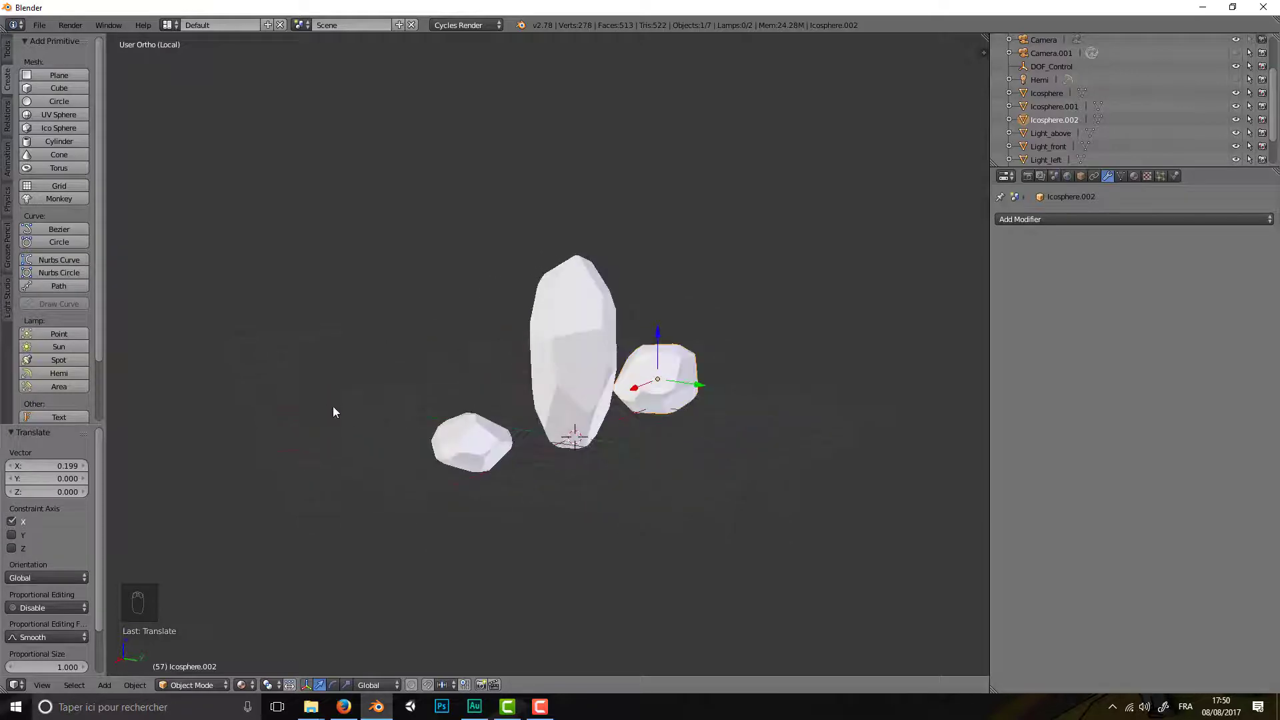
# - Select the flattened rock on the positive X side and move it about 0.78 units along Y
pyautogui.rightClick(483, 450)
pyautogui.moveTo(513, 448); pyautogui.dragTo(535, 453)
pyautogui.moveTo(535, 456); pyautogui.dragTo(642, 445, button='middle')
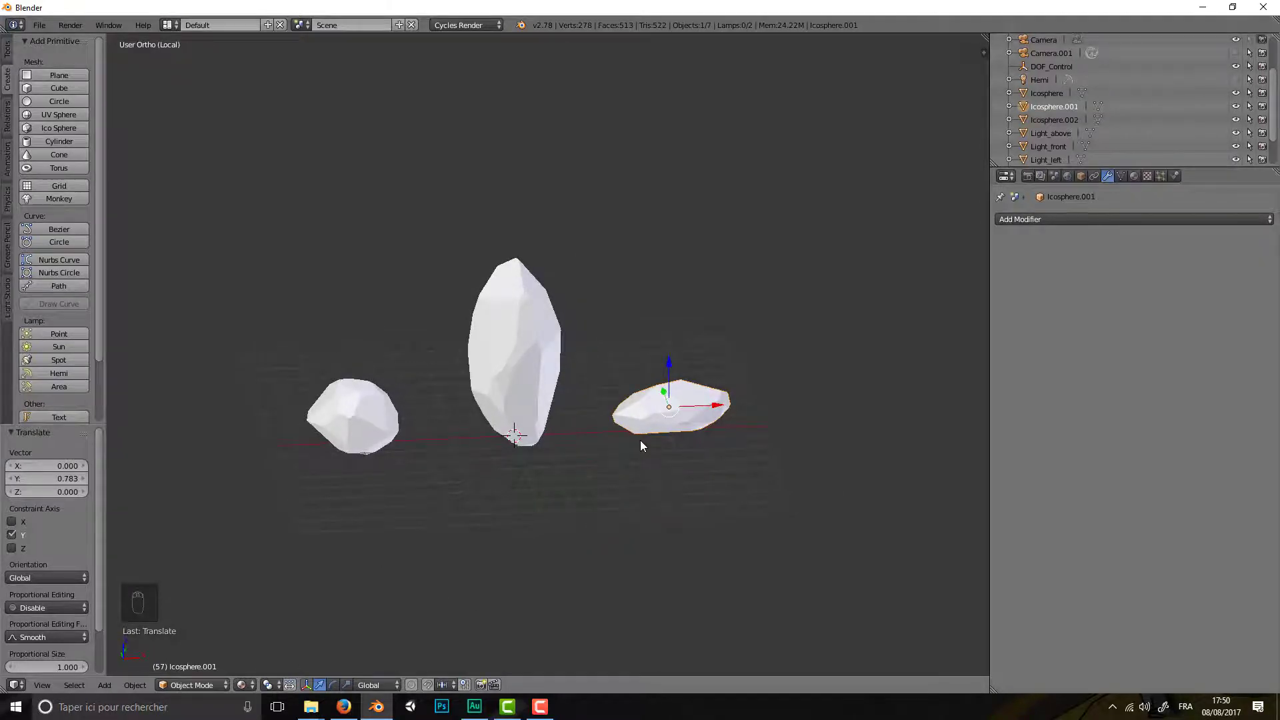
# - Create a new material for the flattened rock and give it a pale yellow color of about RGB 0.802, 0.776, 0.334
pyautogui.scroll(3, 538, 383)
pyautogui.scroll(-3, 537, 382)
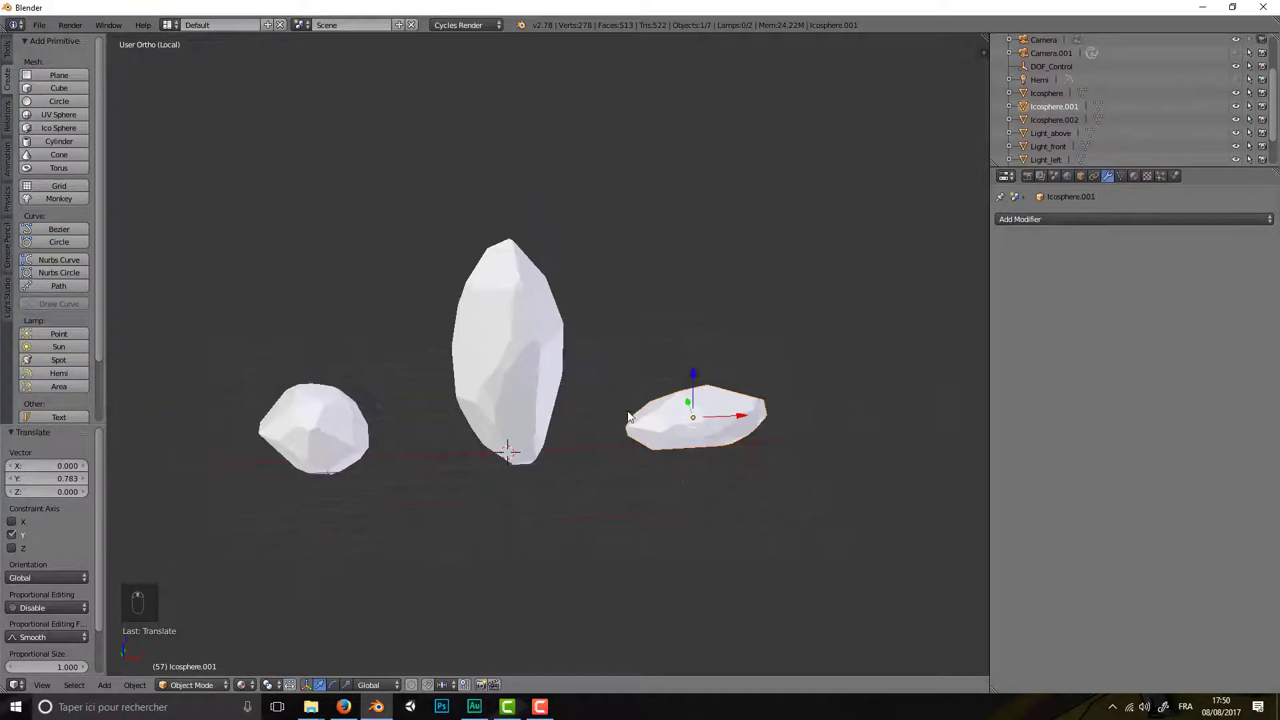
pyautogui.moveTo(538, 382); pyautogui.dragTo(673, 400, button='middle')
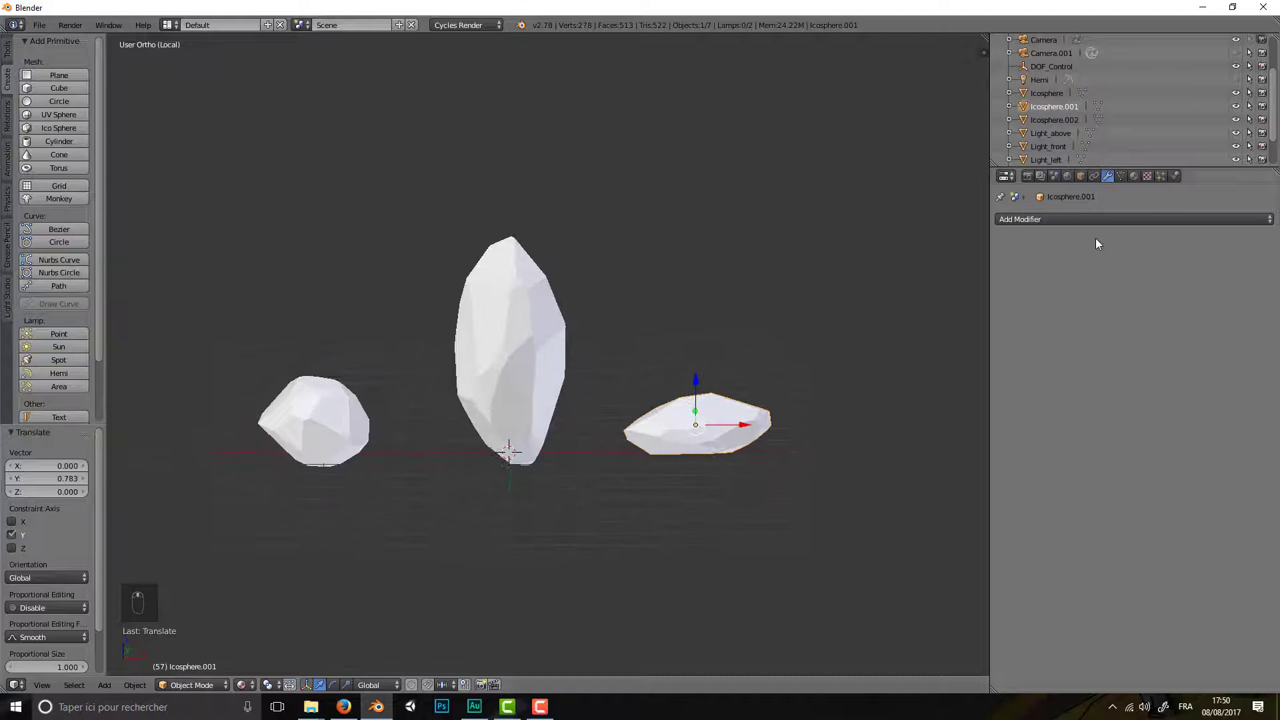
pyautogui.click(1135, 176)
pyautogui.click(1124, 262)
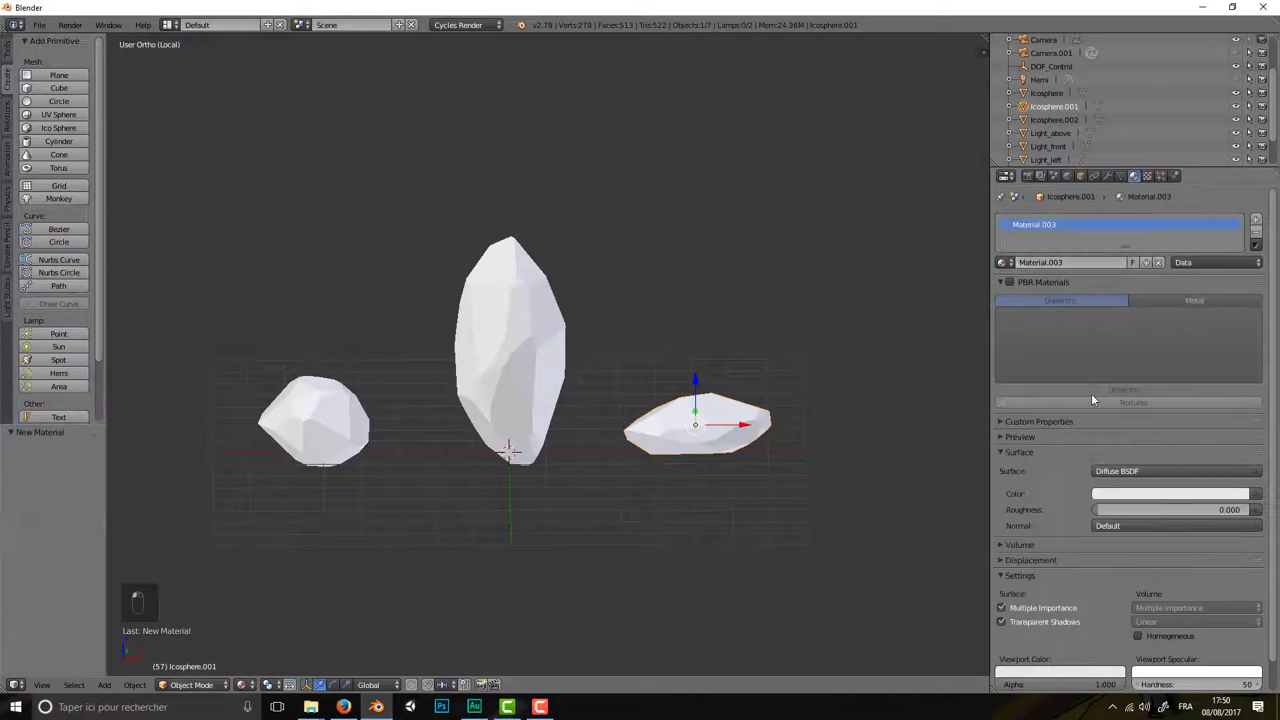
pyautogui.click(1162, 493)
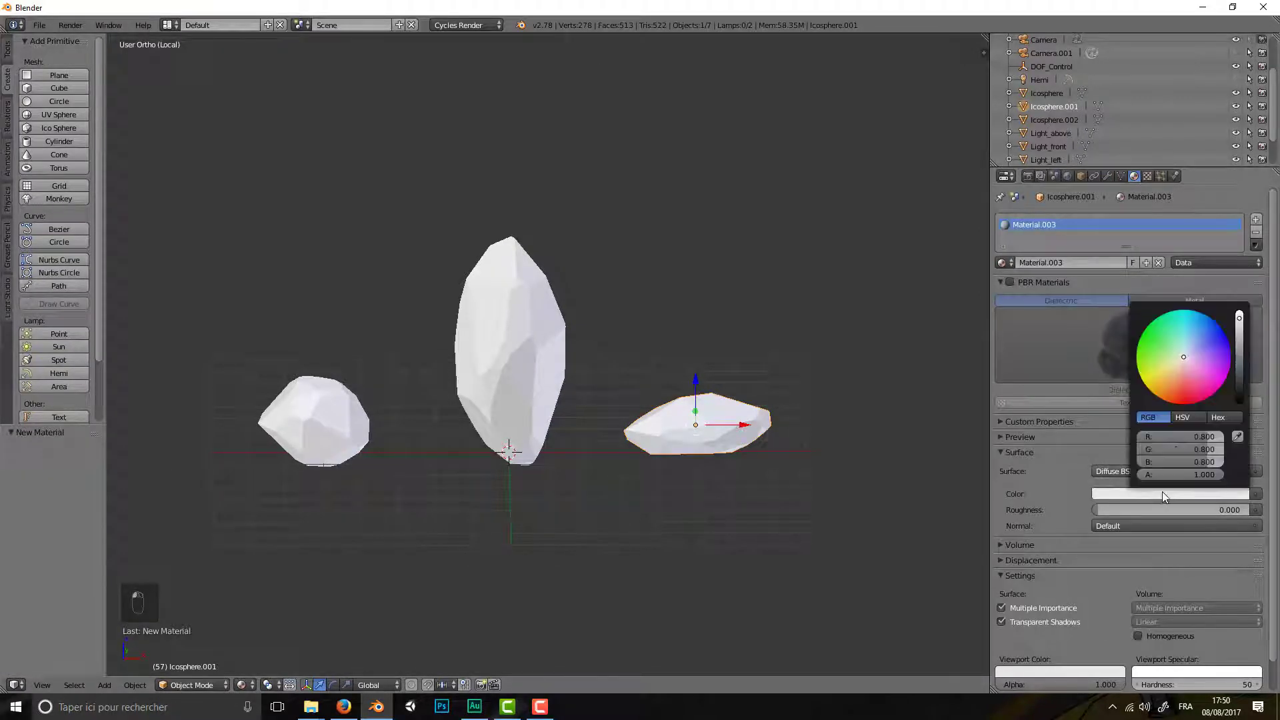
pyautogui.click(1174, 365)
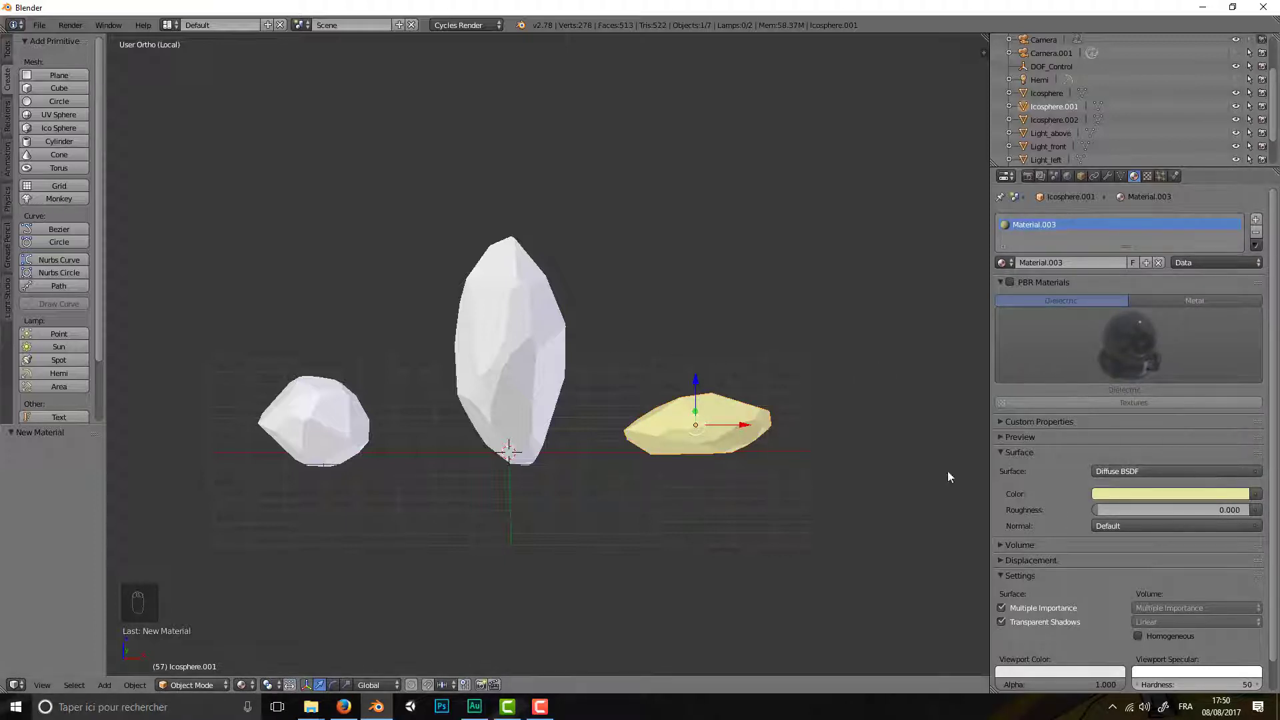
# - Darken the material color and shift it to a clay red-brown of about RGB 0.378, 0.141, 0.078
pyautogui.click(1131, 493)
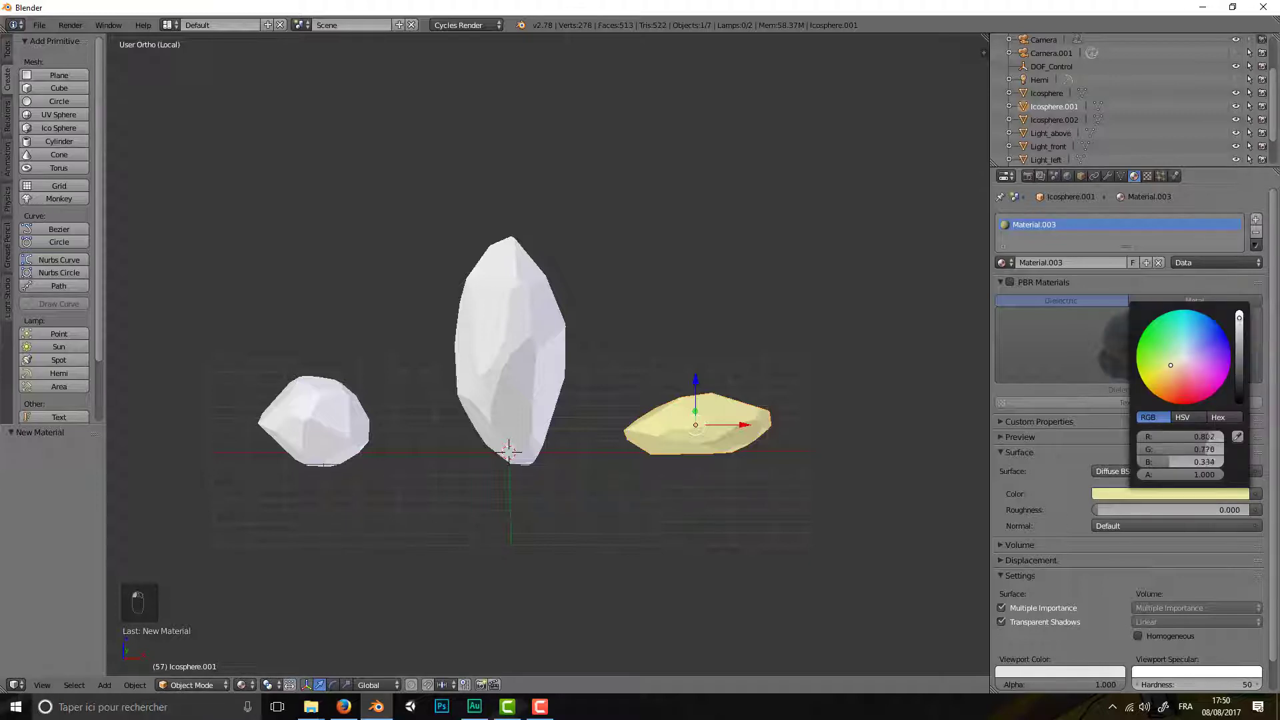
pyautogui.moveTo(1239, 319); pyautogui.dragTo(1239, 344)
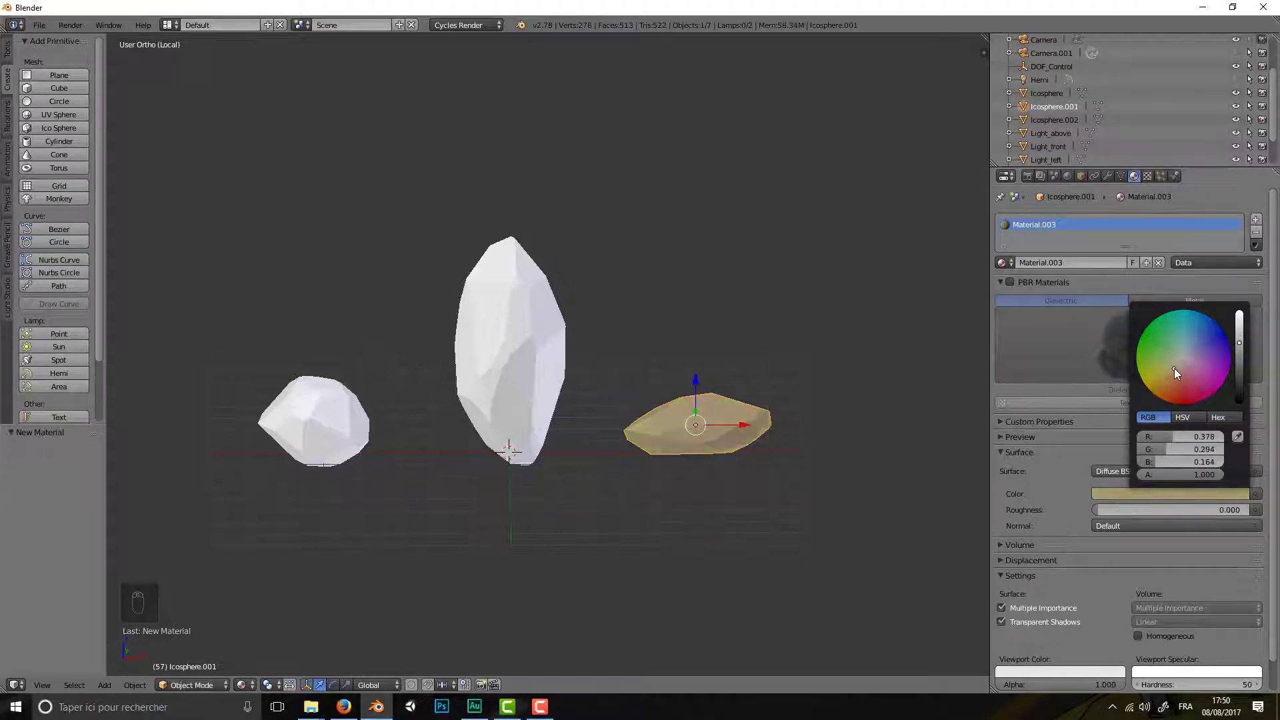
pyautogui.moveTo(1175, 368); pyautogui.dragTo(1178, 375)
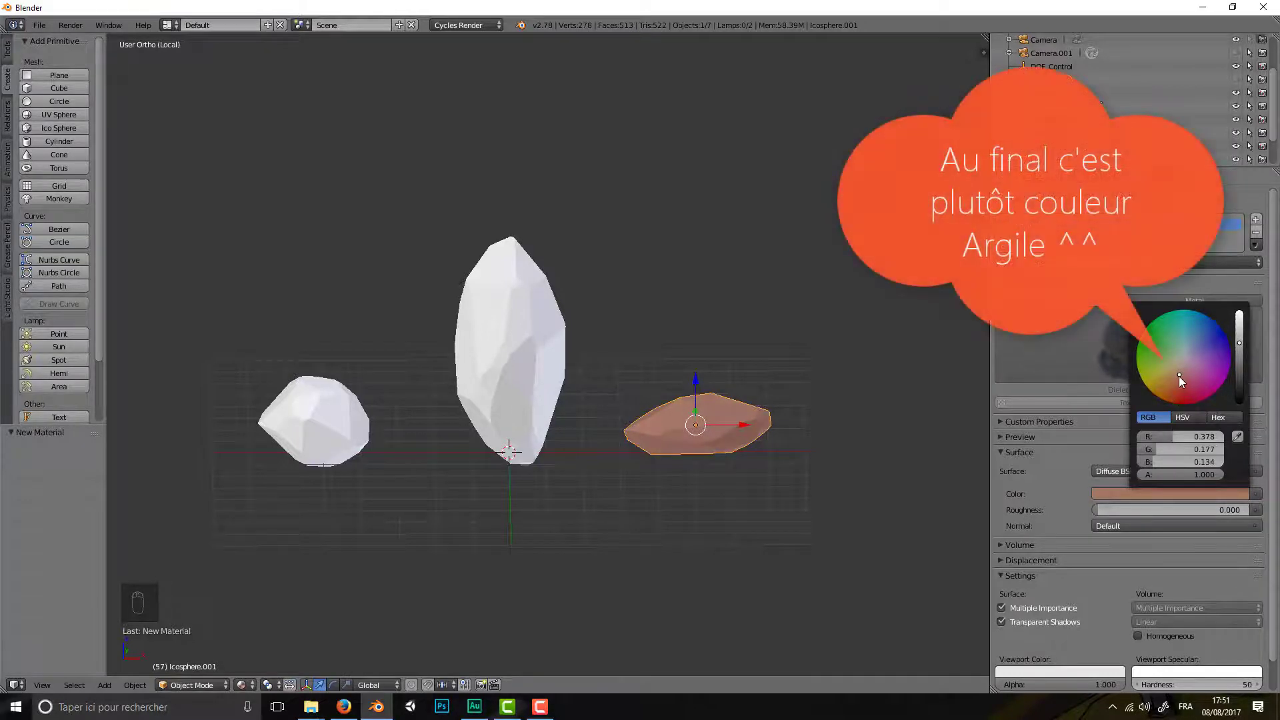
pyautogui.moveTo(1176, 376); pyautogui.dragTo(1176, 381)
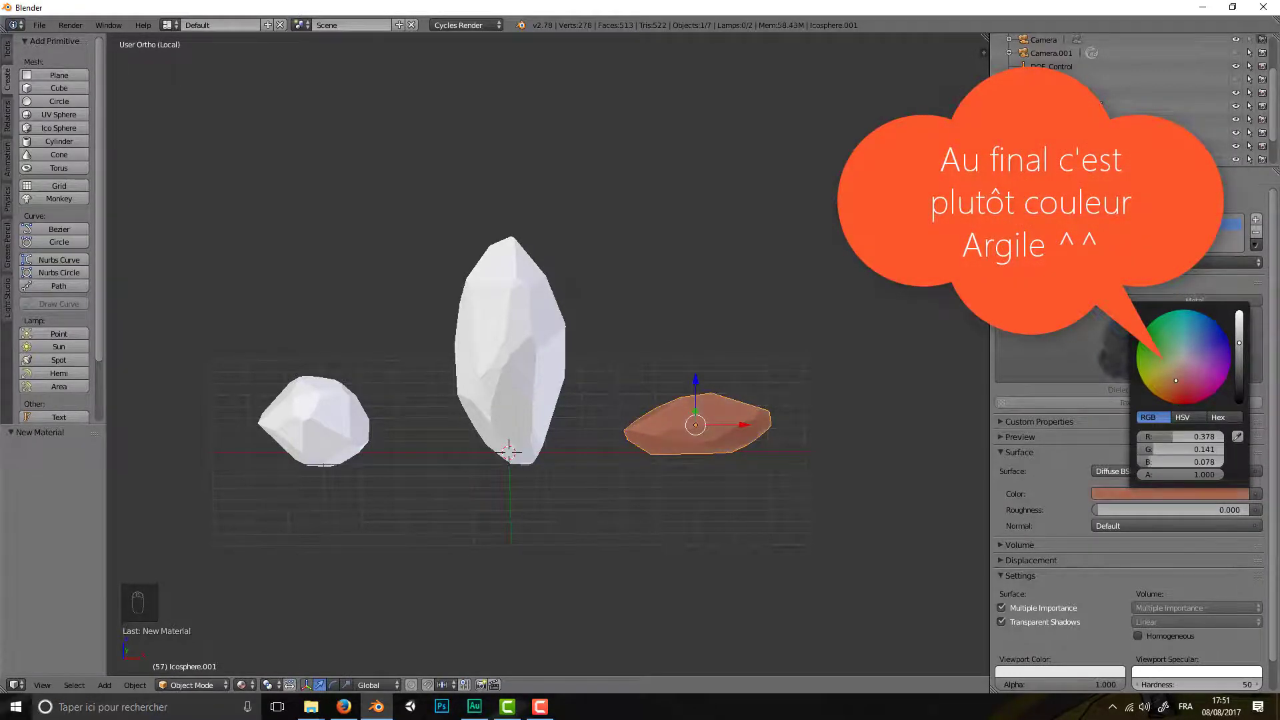
# - Assign the existing clay-colored Material.003 to the tall middle rock and the small rock on the negative X side
pyautogui.moveTo(713, 451); pyautogui.dragTo(773, 450, button='middle')
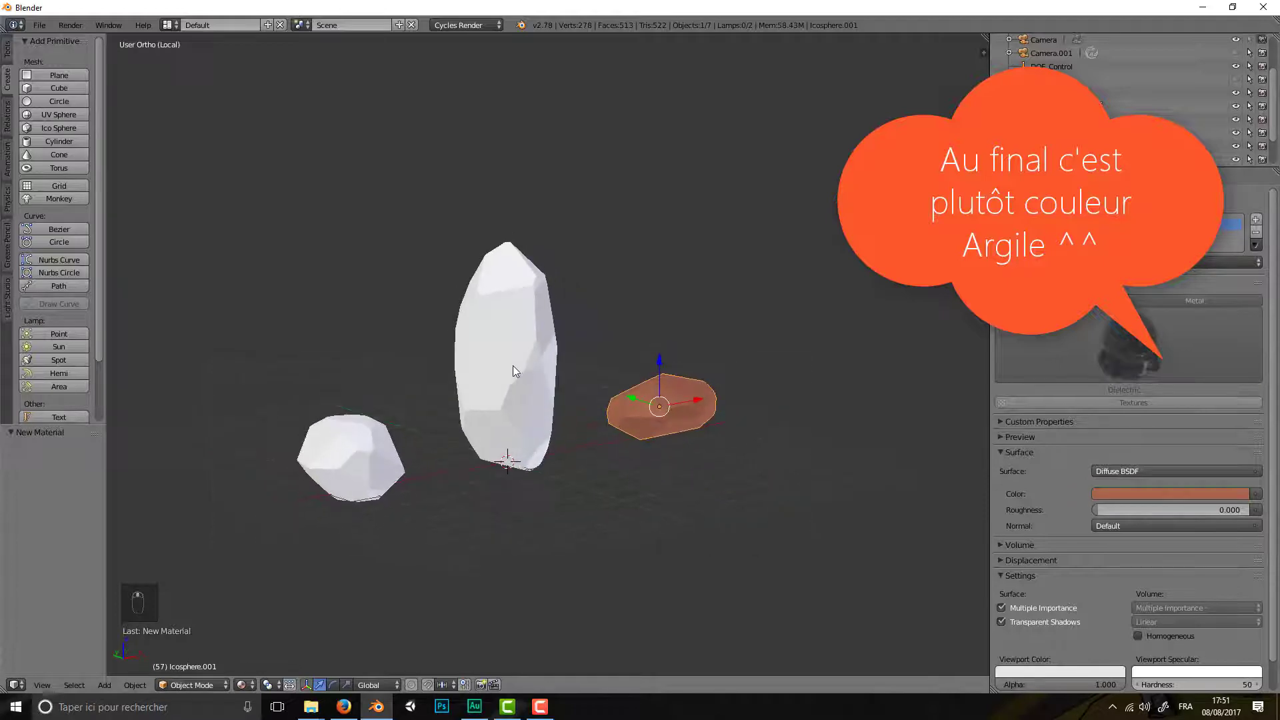
pyautogui.rightClick(513, 365)
pyautogui.click(1002, 263)
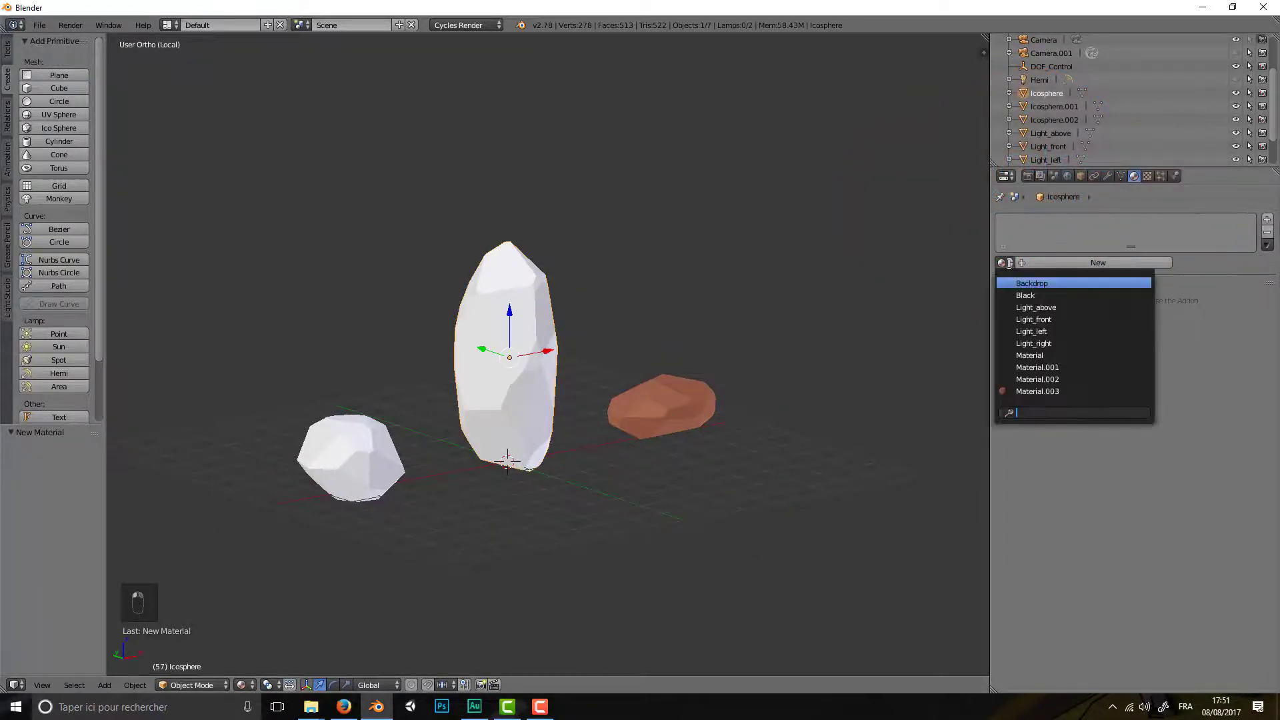
pyautogui.click(1037, 379)
pyautogui.rightClick(356, 440)
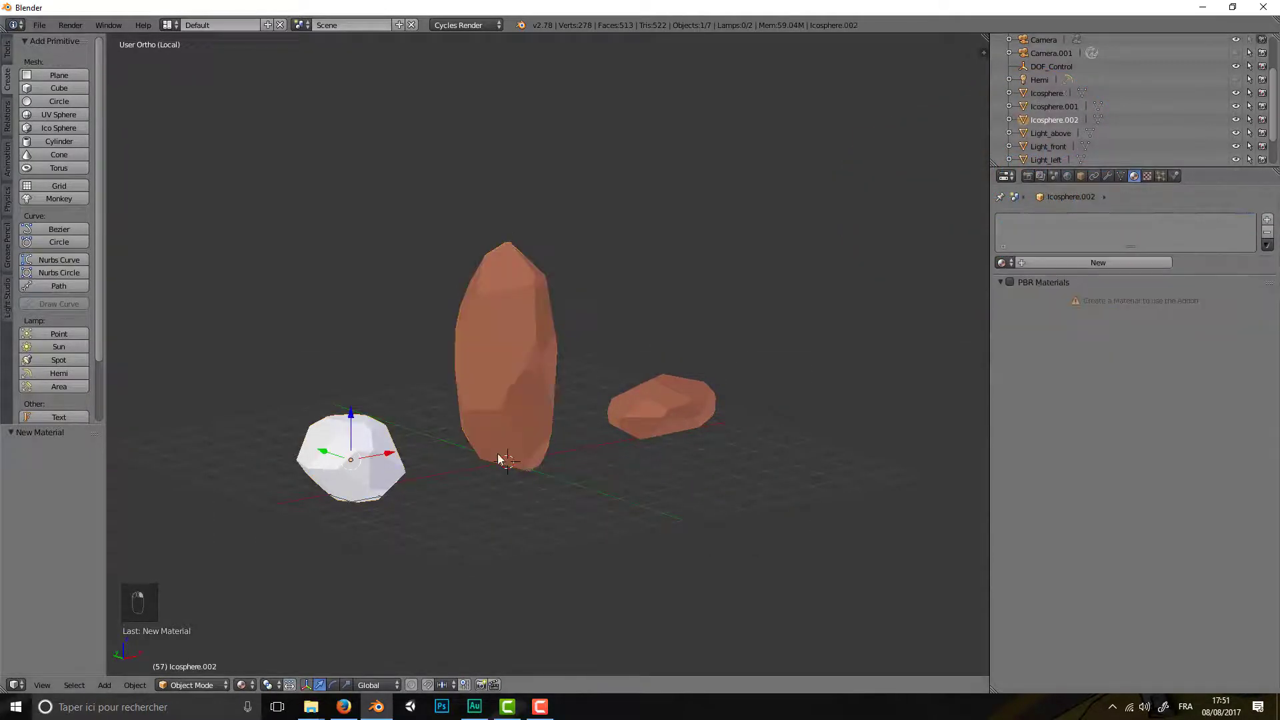
pyautogui.click(1002, 263)
pyautogui.click(1037, 391)
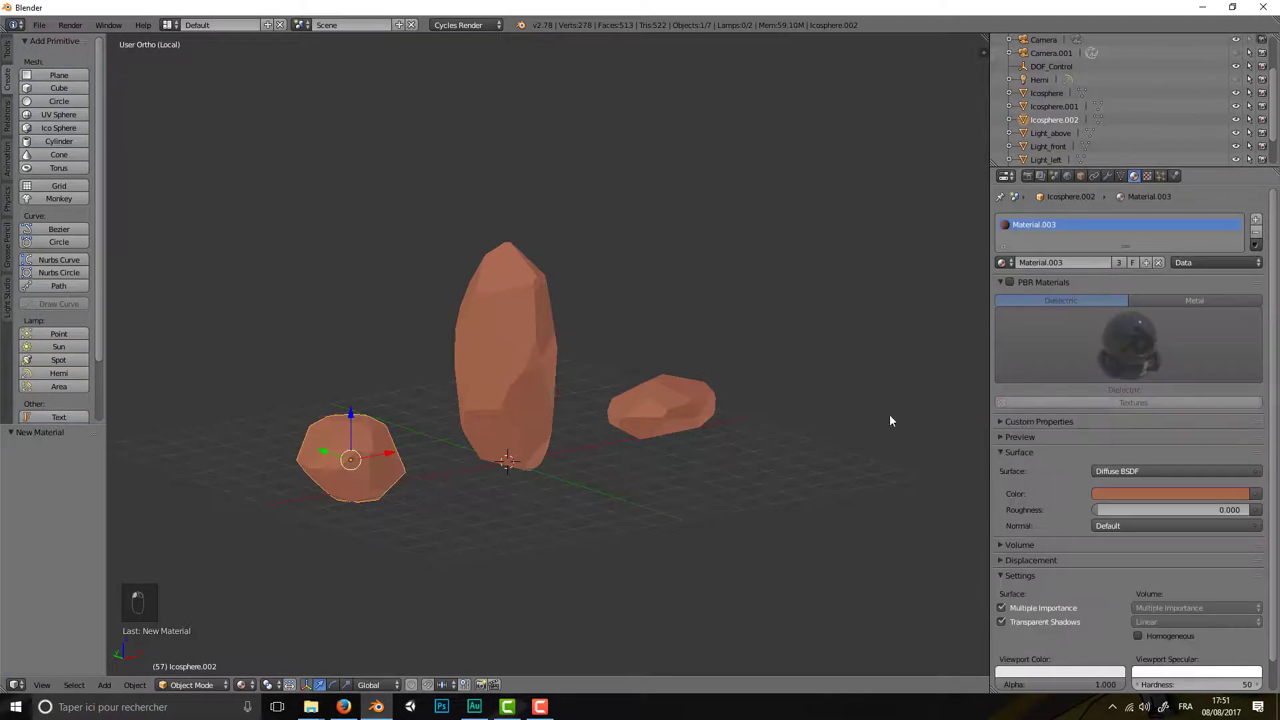
pyautogui.moveTo(666, 443); pyautogui.dragTo(559, 411, button='middle')
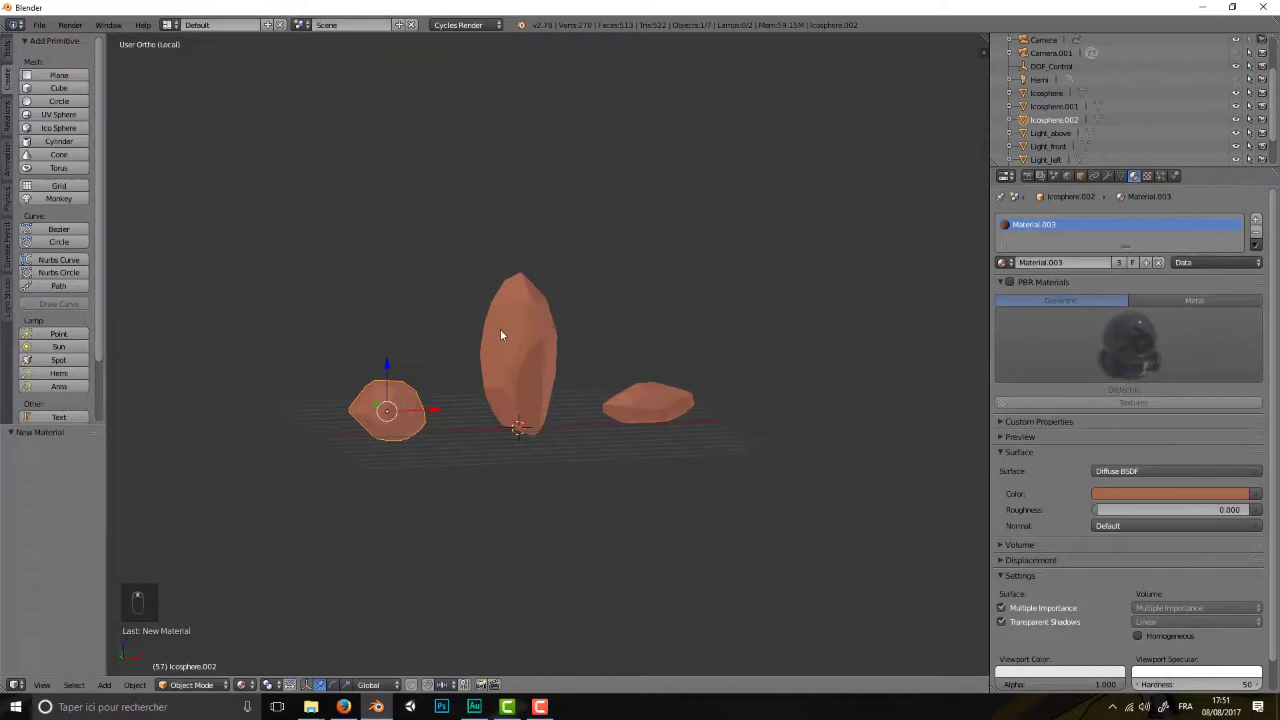
pyautogui.keyDown('shift'); pyautogui.moveTo(501, 329); pyautogui.dragTo(556, 342, button='middle'); pyautogui.keyUp('shift')
pyautogui.scroll(2, 643, 410)
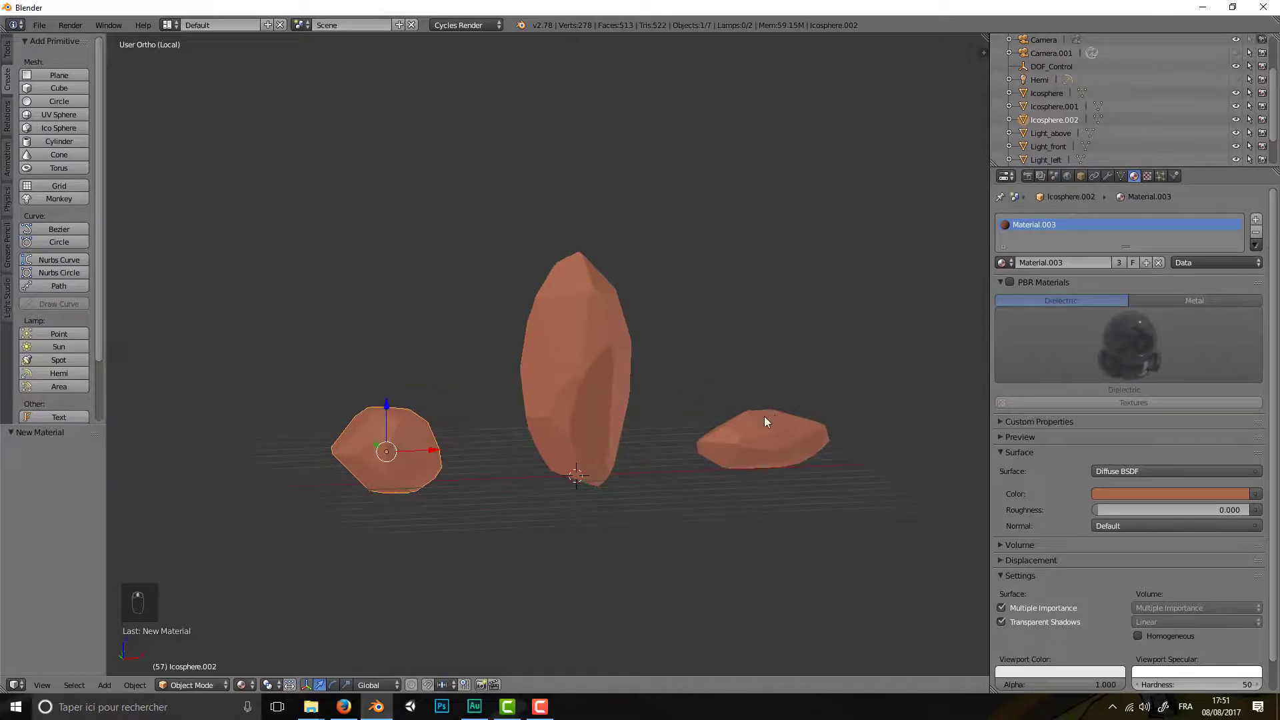
pyautogui.moveTo(765, 416)
pyautogui.mouseDown(button='middle')
pyautogui.moveTo(608, 399)
pyautogui.moveTo(654, 427)
pyautogui.moveTo(772, 408)
pyautogui.mouseUp(button='middle')
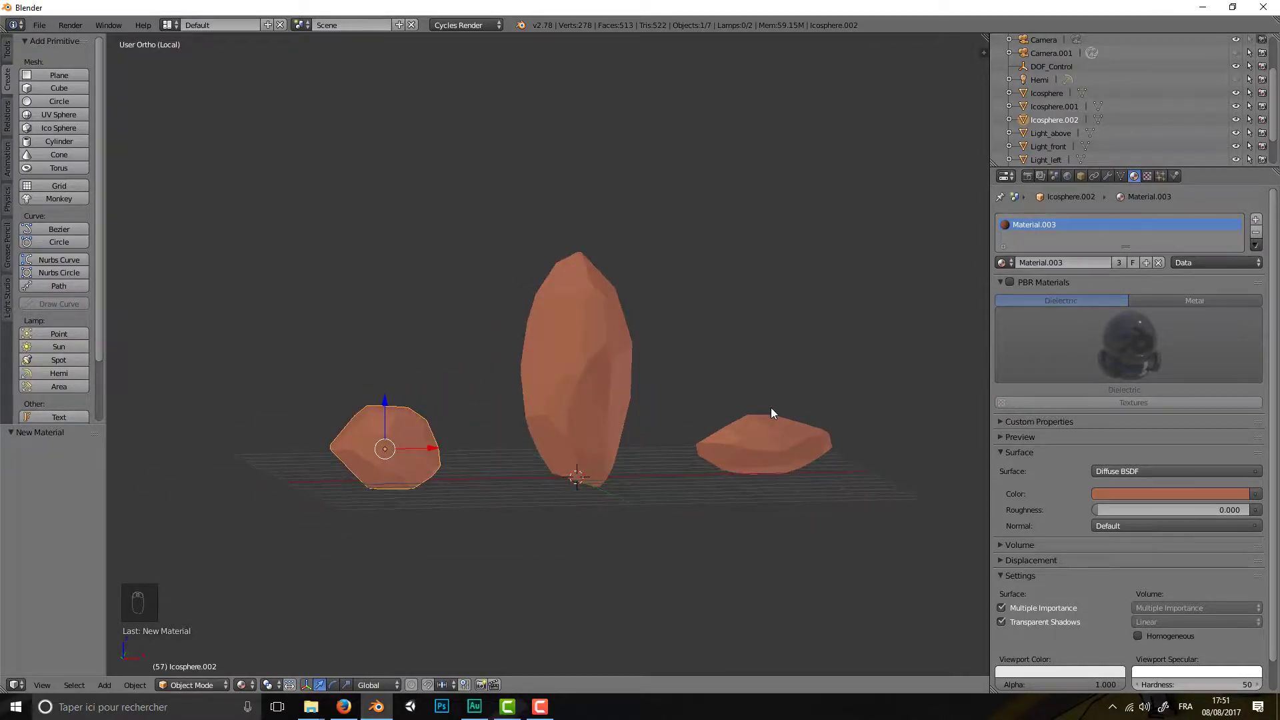